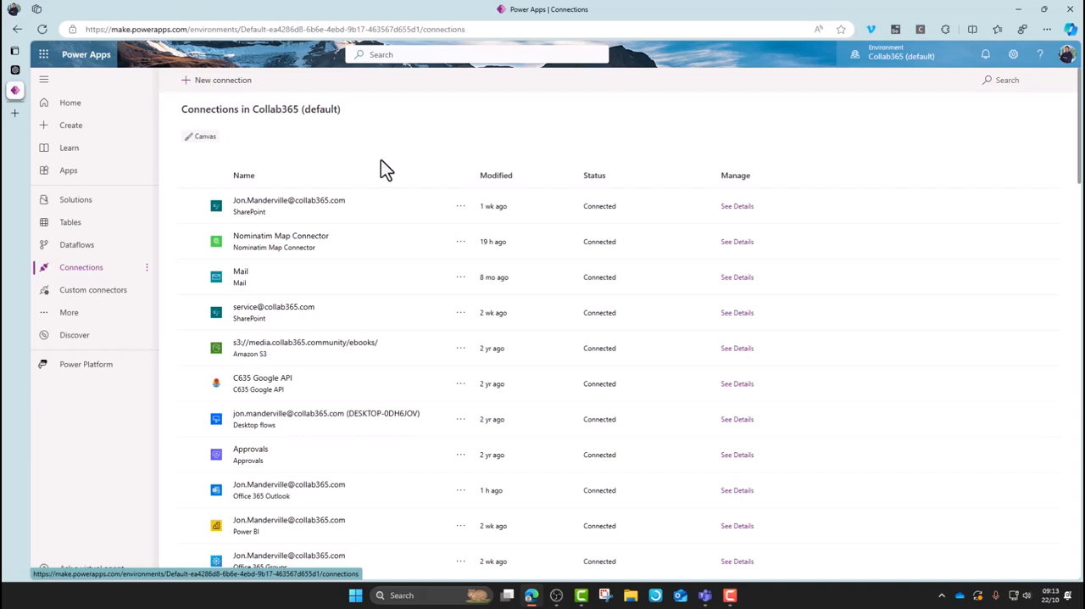
Look through the available new connections and the overview of all Power Apps features, and open the custom connectors list.
{"action": "left_click", "coordinate": [232, 95]}
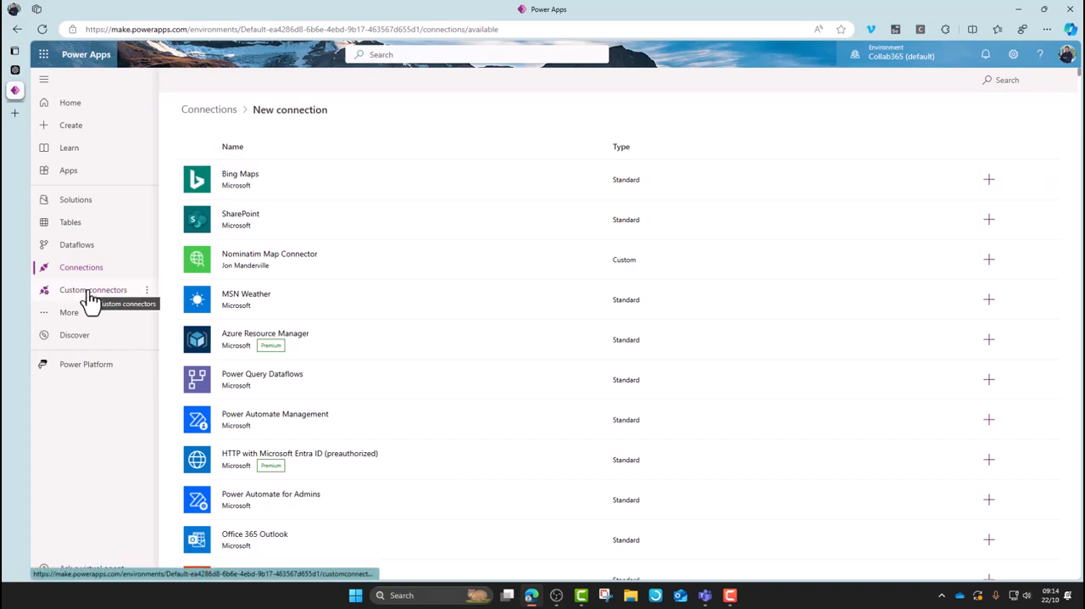
{"action": "left_click", "coordinate": [69, 313]}
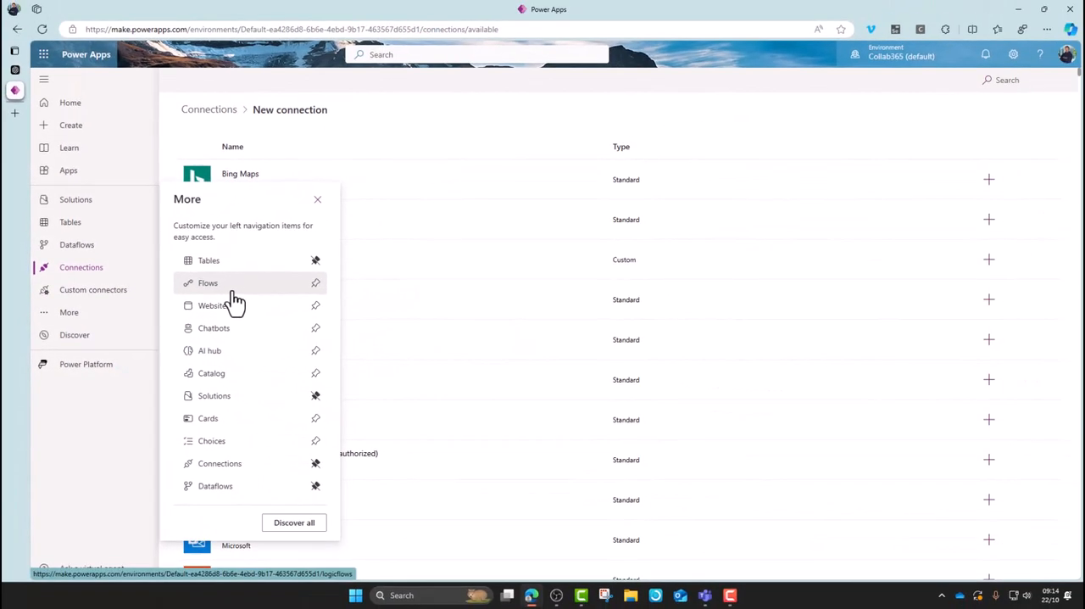
{"action": "left_click", "coordinate": [288, 523]}
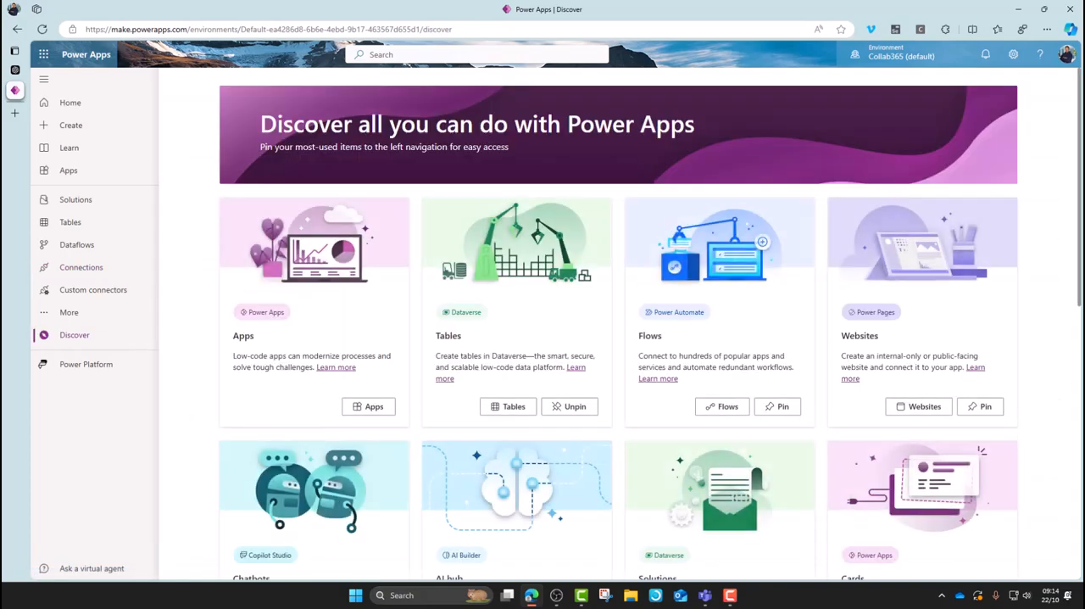
{"action": "scroll", "coordinate": [1079, 137], "scroll_direction": "down", "scroll_amount": 5}
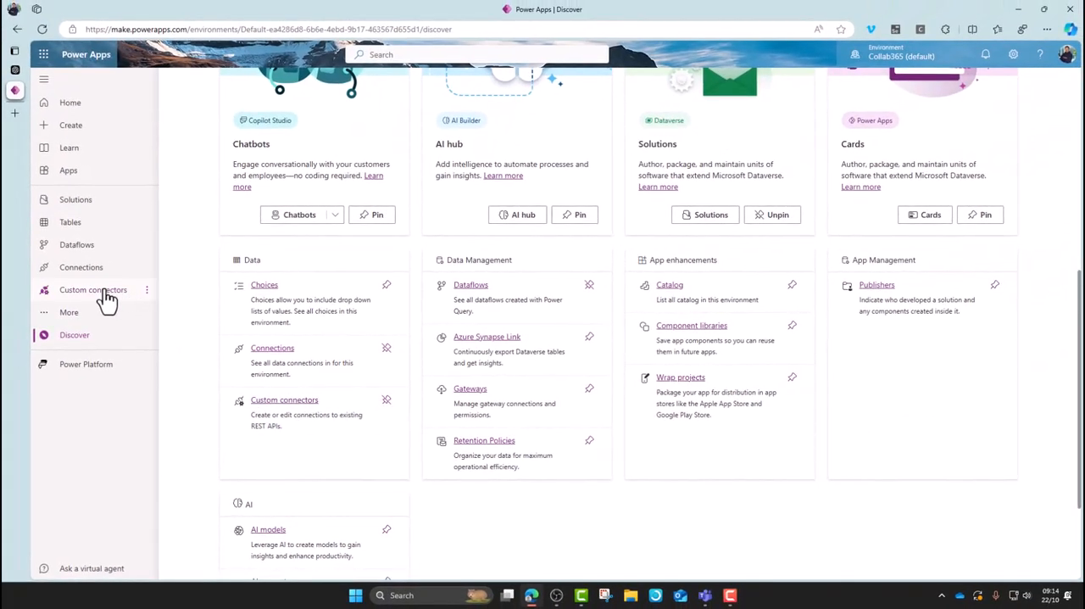
{"action": "left_click", "coordinate": [106, 298]}
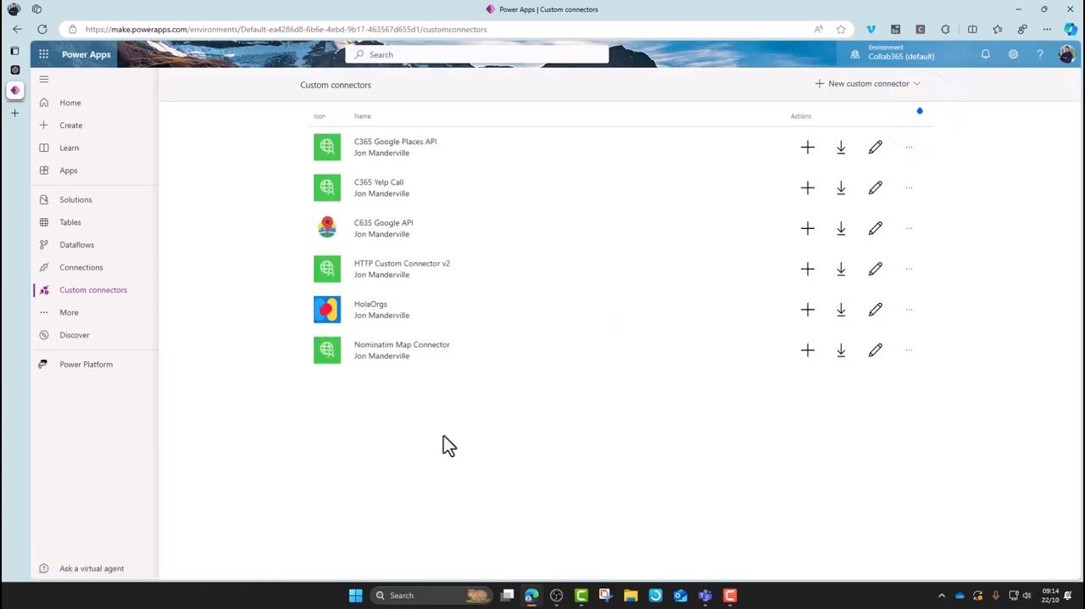
{"action": "left_click", "coordinate": [916, 92]}
{"action": "left_click", "coordinate": [848, 100]}
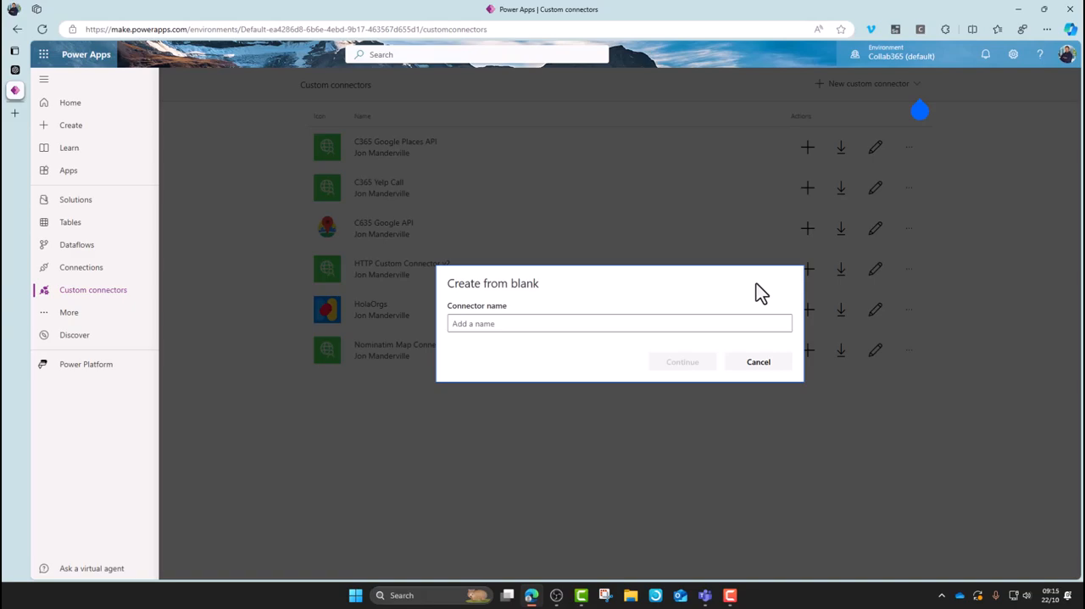
{"action": "left_click", "coordinate": [756, 363]}
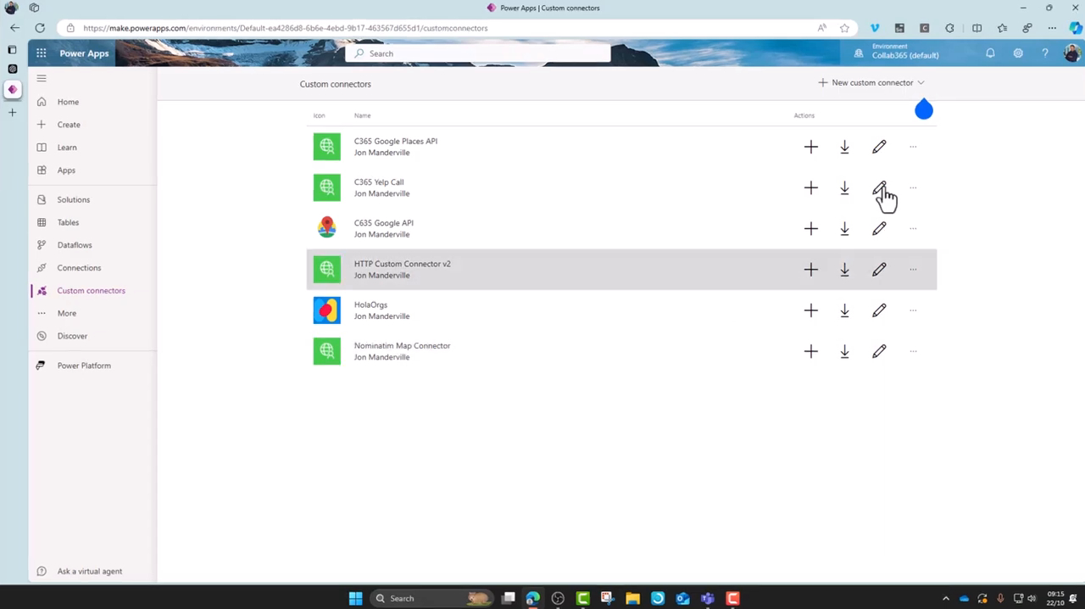
Create a custom connector from blank with the name Test and continue to its general information.
{"action": "left_click", "coordinate": [917, 85]}
{"action": "left_click", "coordinate": [872, 101]}
{"action": "left_click", "coordinate": [640, 330]}
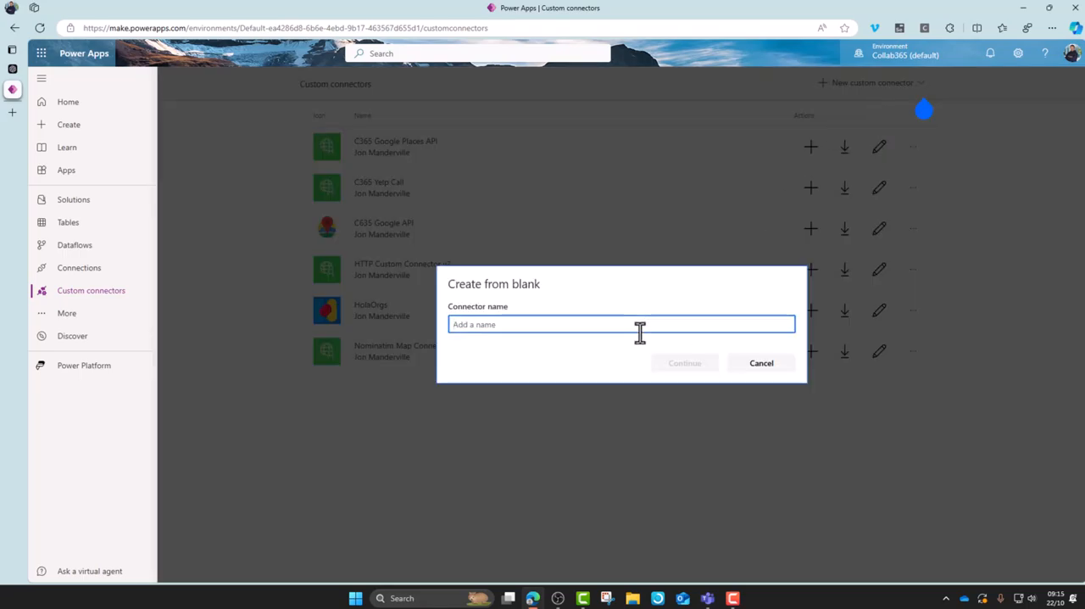
{"action": "type", "text": "Test"}
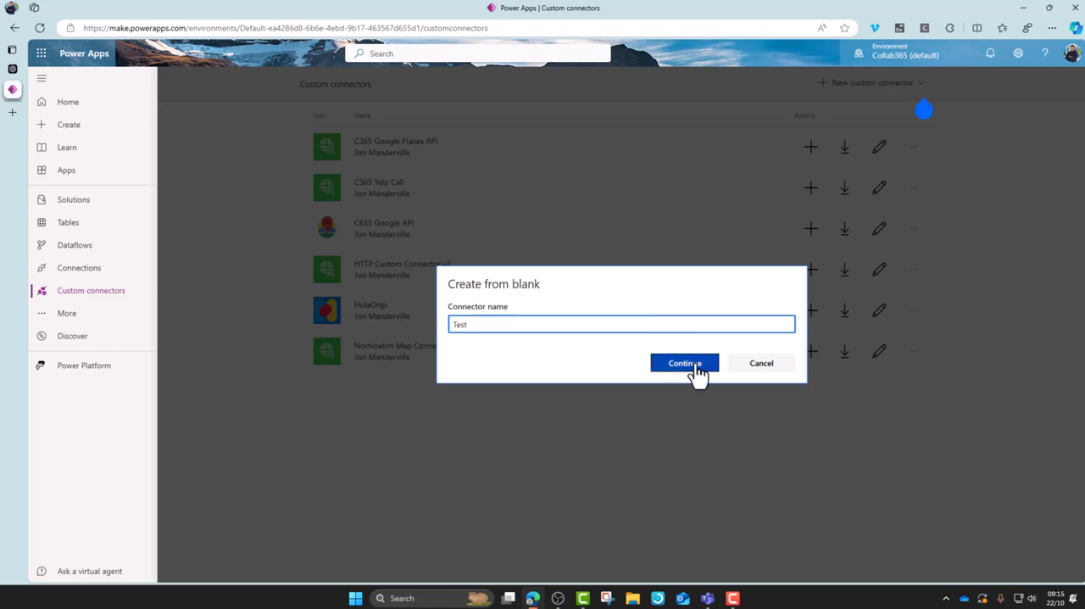
{"action": "left_click", "coordinate": [691, 364]}
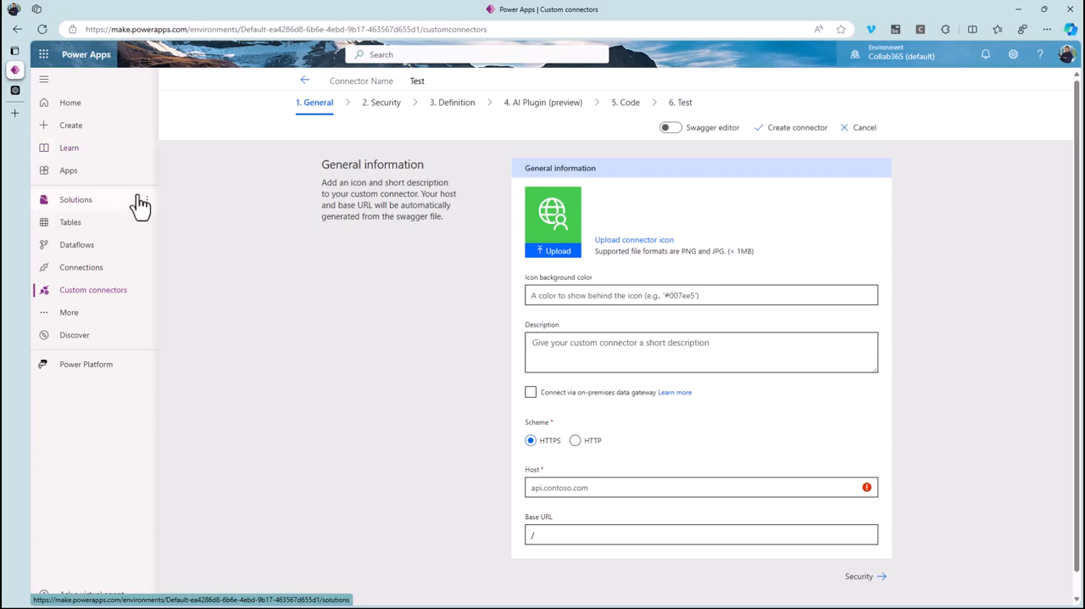
Switch to ChatGPT and ask for good free alternatives to Bing Maps that return address details from longitude and latitude.
{"action": "left_click", "coordinate": [15, 89]}
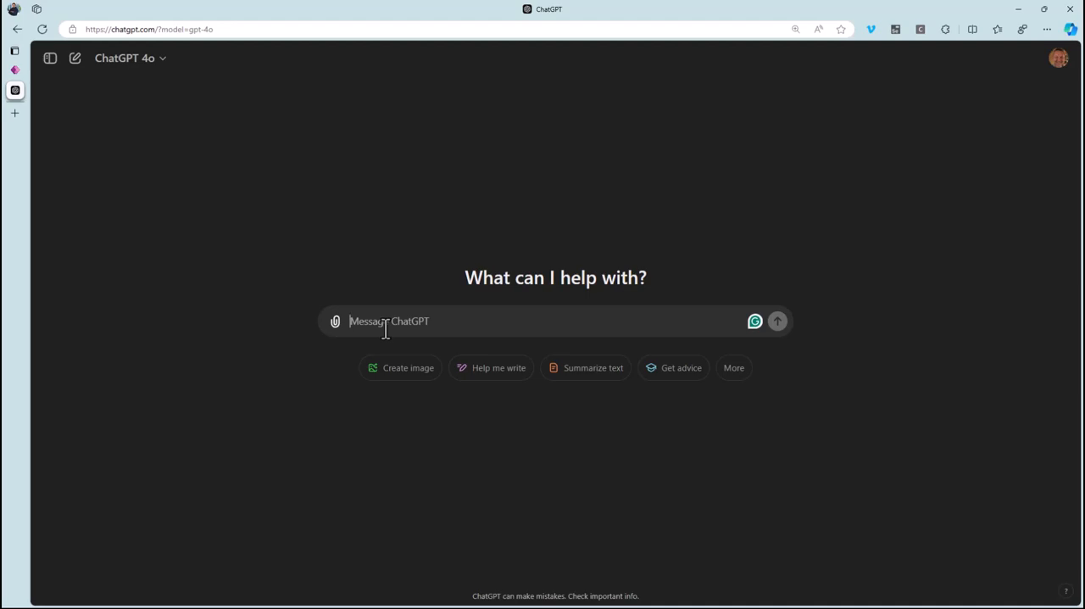
{"action": "type", "text": "give me a list of good free alternatives to bing maps for me to get geolocation information. I want to pass in longitude and latitude and get back address details"}
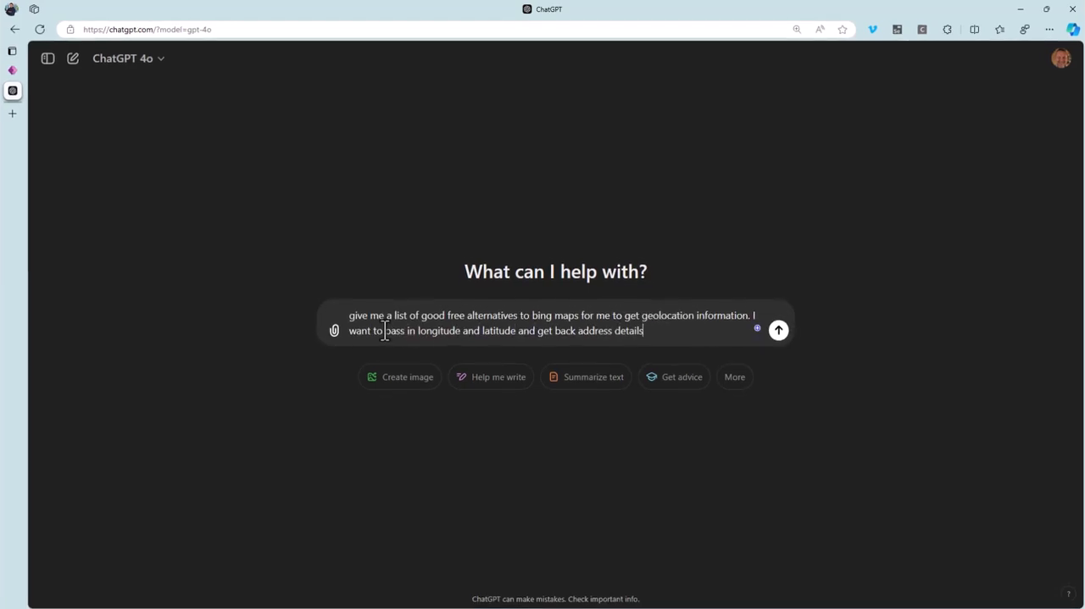
{"action": "key", "text": "Return"}
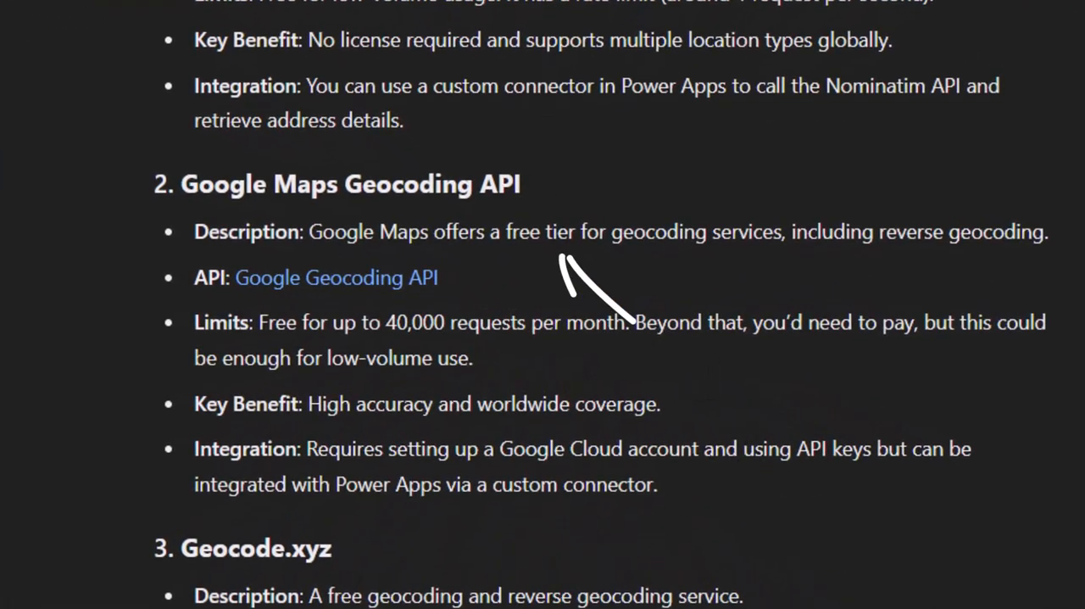
Review the suggested geocoding services, copy the name Nominatim API and search the web for it in a new tab.
{"action": "scroll", "coordinate": [601, 304], "scroll_direction": "up", "scroll_amount": 2}
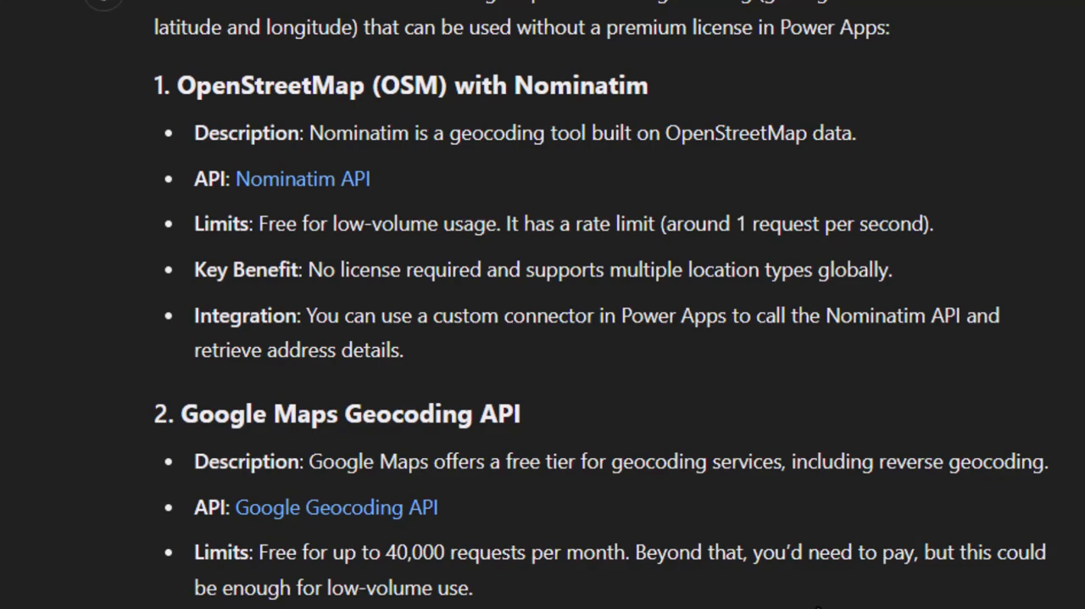
{"action": "scroll", "coordinate": [818, 605], "scroll_direction": "down", "scroll_amount": 7}
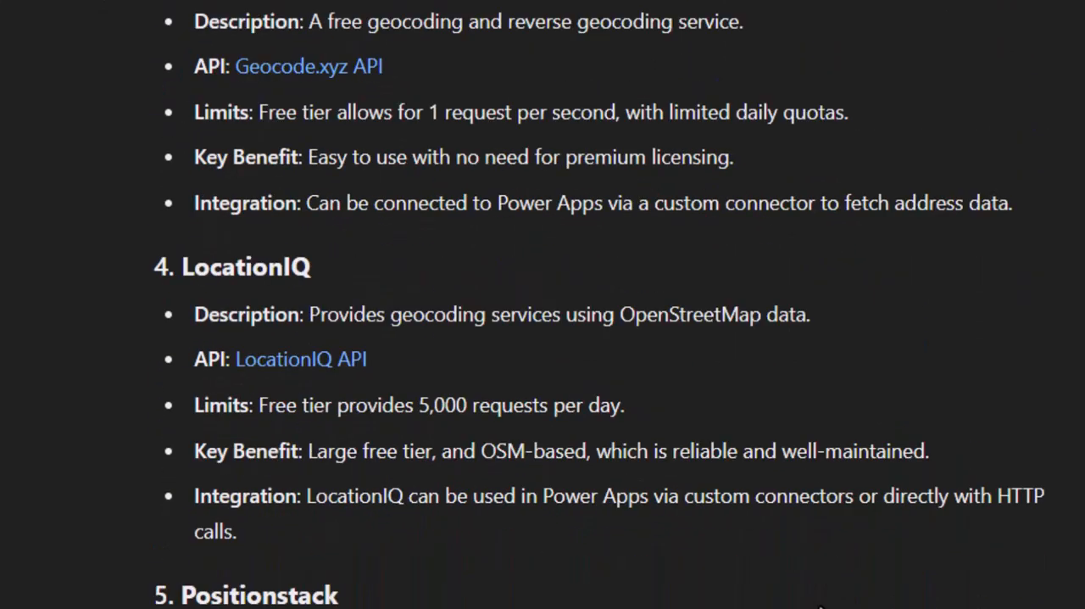
{"action": "scroll", "coordinate": [818, 605], "scroll_direction": "down", "scroll_amount": 3}
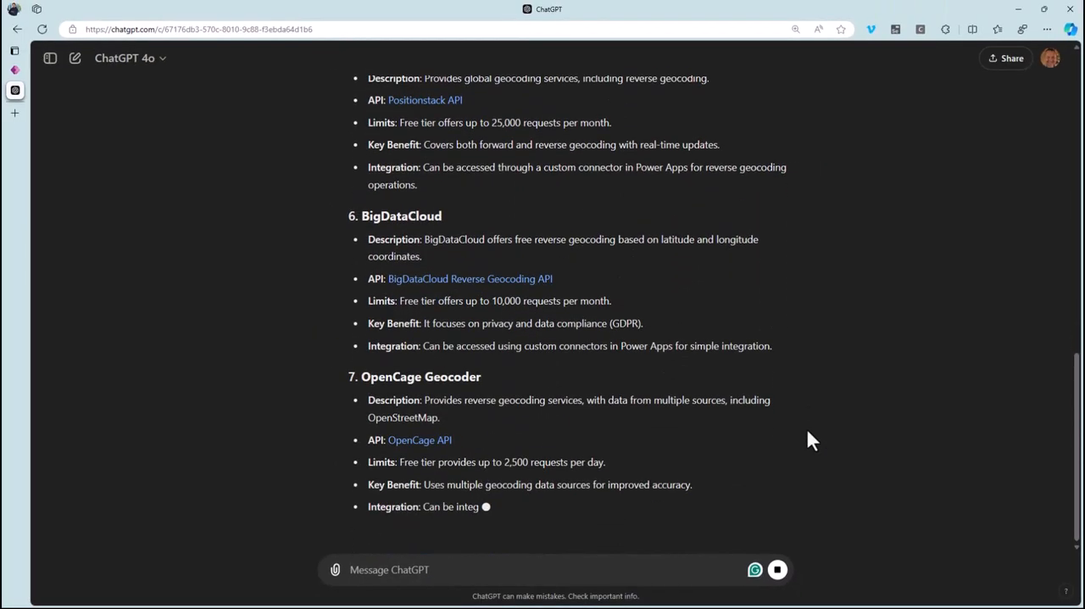
{"action": "left_click_drag", "start_coordinate": [1077, 416], "coordinate": [1071, 165]}
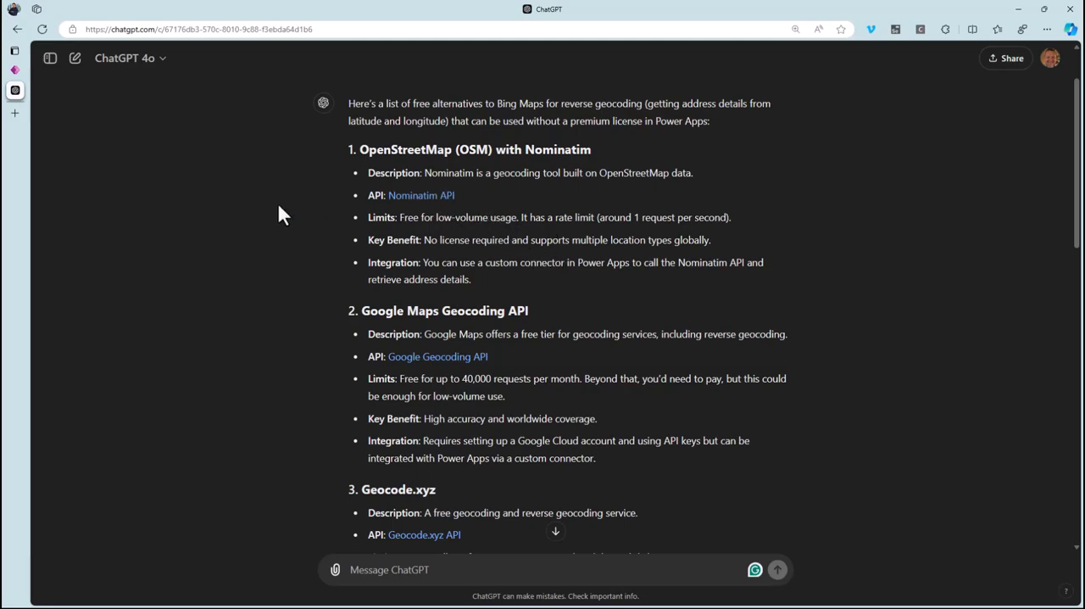
{"action": "left_click_drag", "start_coordinate": [473, 188], "coordinate": [390, 198]}
{"action": "key", "text": "ctrl+c"}
{"action": "key", "text": "ctrl+t"}
{"action": "key", "text": "ctrl+v"}
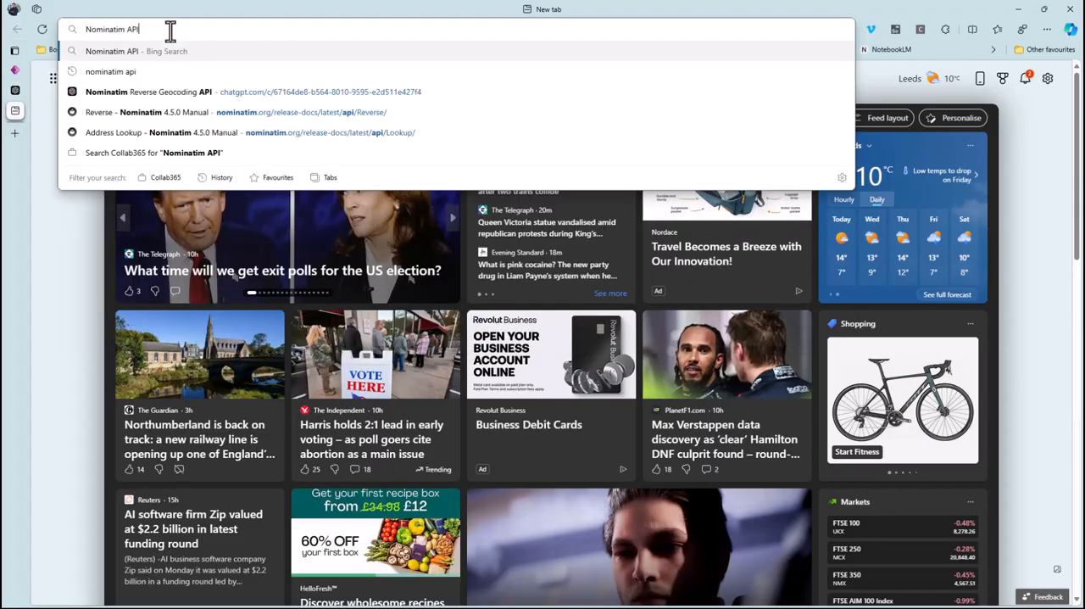
{"action": "key", "text": "Return"}
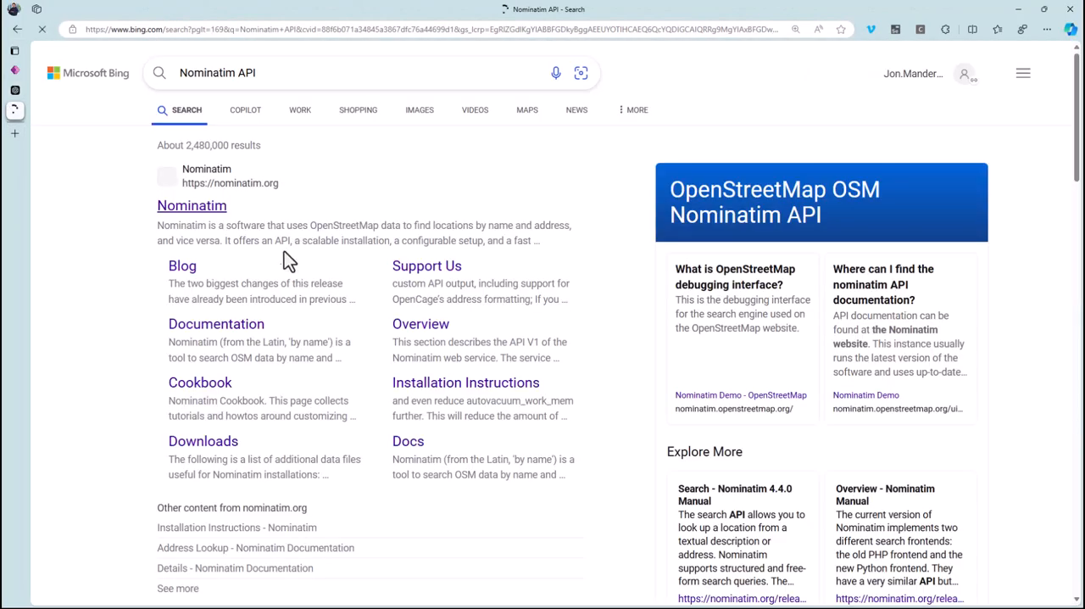
Open the Nominatim site's API documentation and read the /reverse endpoint page on reverse geocoding.
{"action": "left_click", "coordinate": [194, 210]}
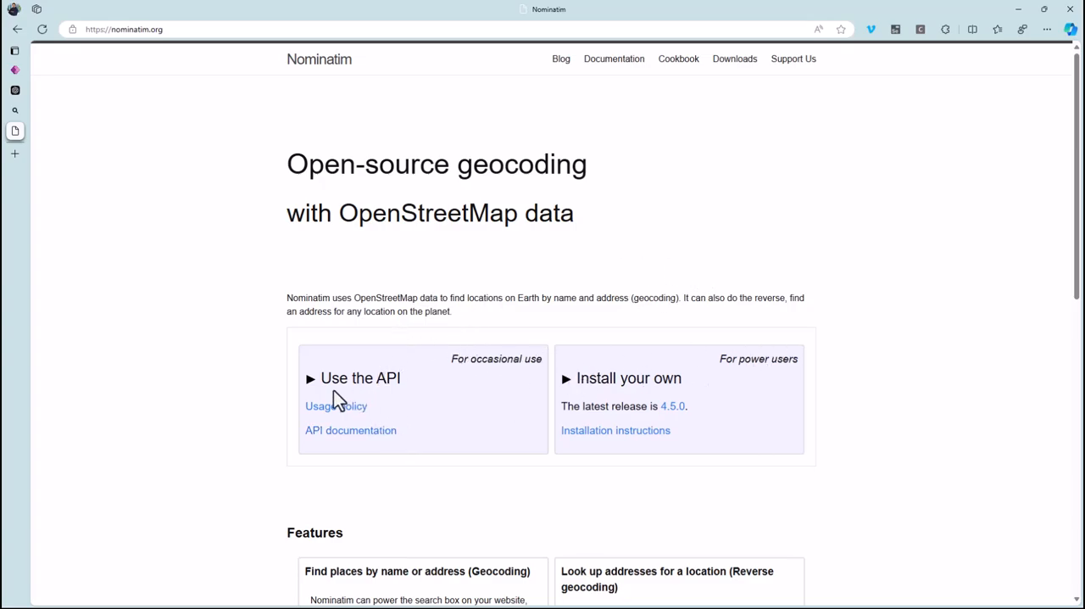
{"action": "left_click", "coordinate": [385, 430]}
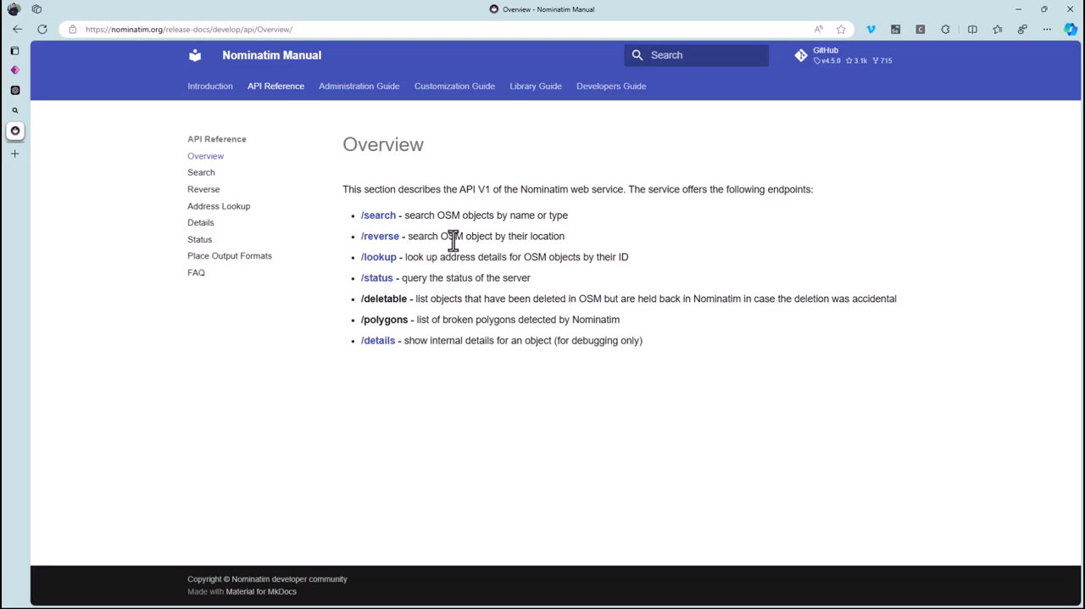
{"action": "left_click", "coordinate": [383, 238]}
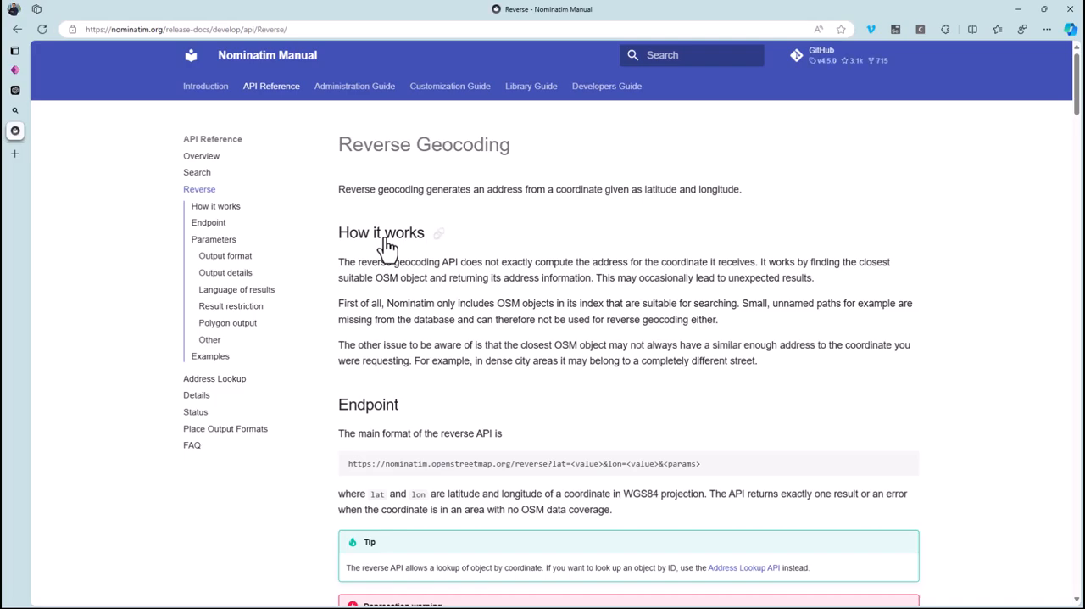
{"action": "scroll", "coordinate": [567, 338], "scroll_direction": "down", "scroll_amount": 2}
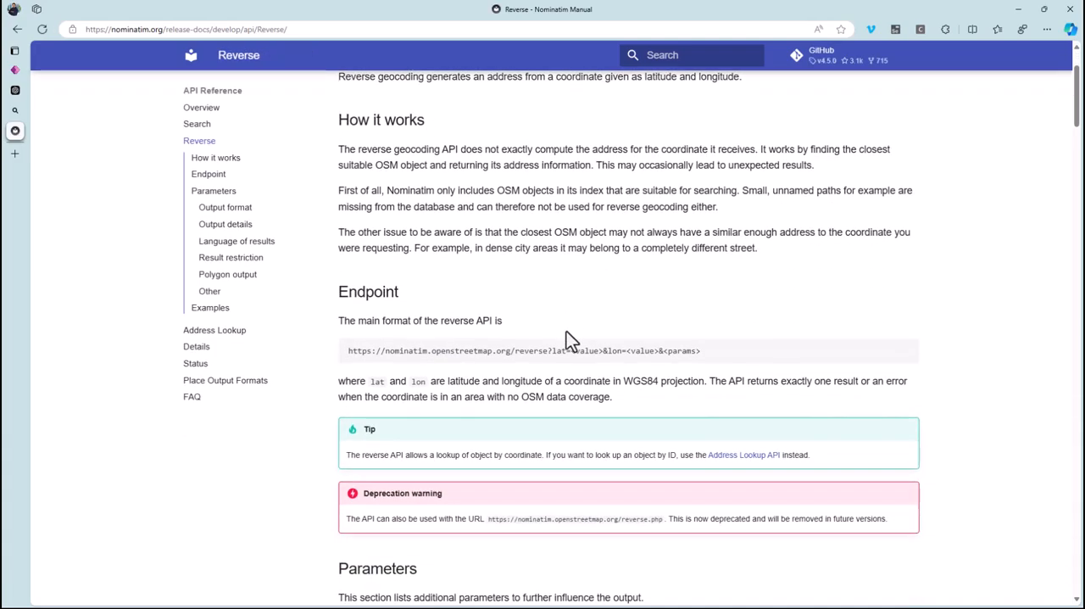
{"action": "scroll", "coordinate": [568, 337], "scroll_direction": "down", "scroll_amount": 2}
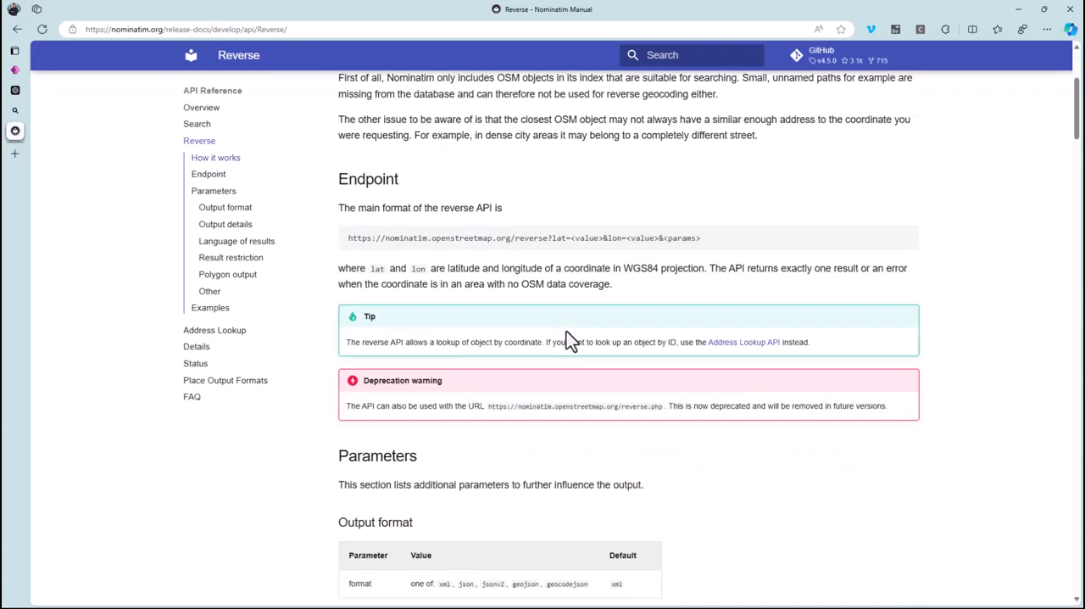
{"action": "mouse_move", "coordinate": [1078, 104]}
{"action": "left_mouse_down"}
{"action": "mouse_move", "coordinate": [1075, 315]}
{"action": "mouse_move", "coordinate": [1075, 83]}
{"action": "left_mouse_up"}
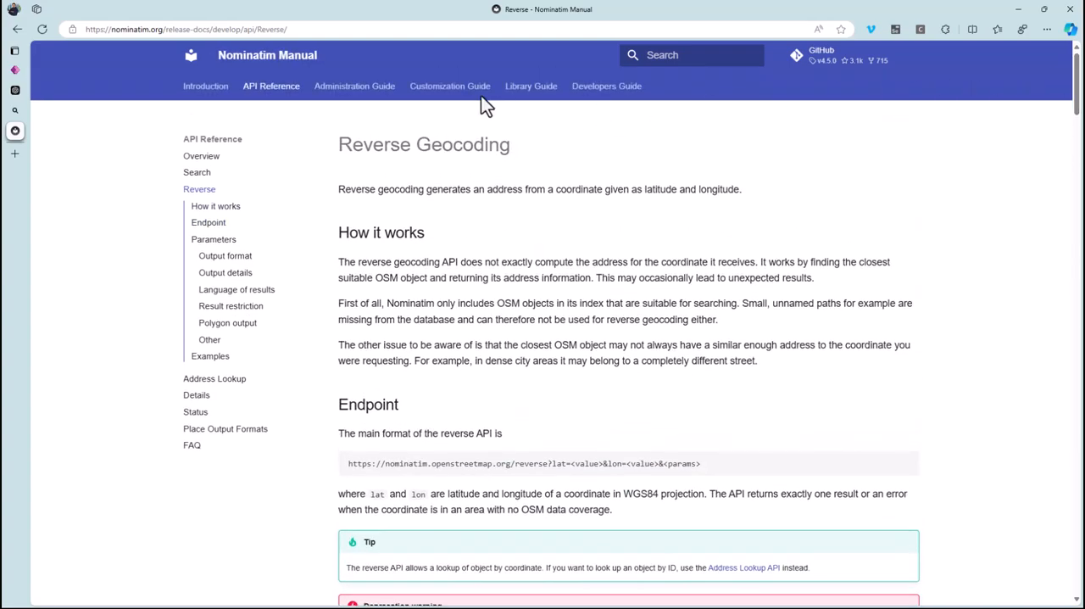
{"action": "left_click", "coordinate": [313, 32]}
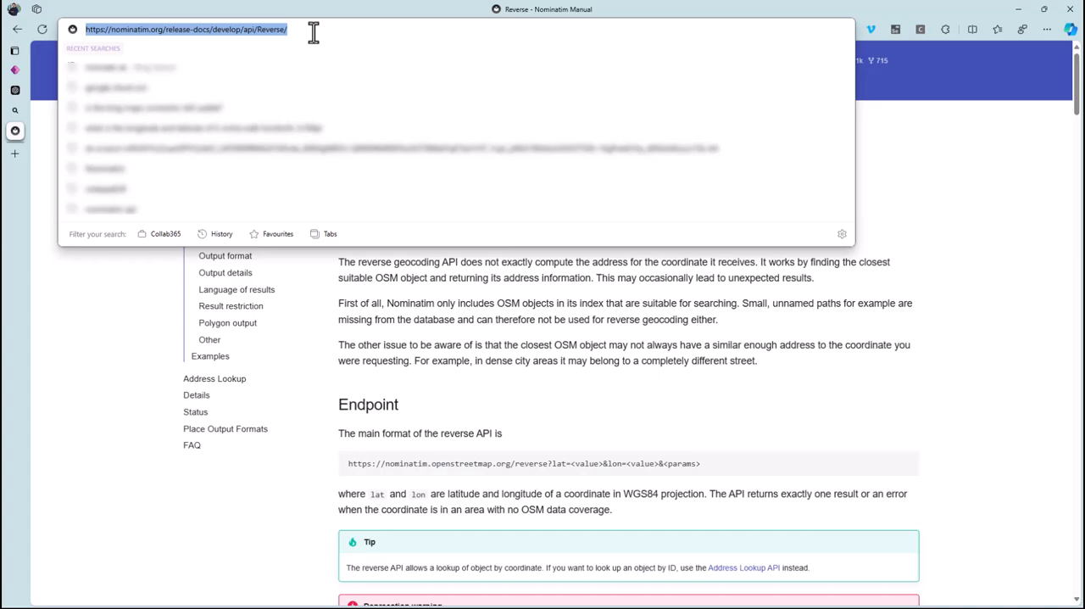
{"action": "left_click", "coordinate": [15, 90]}
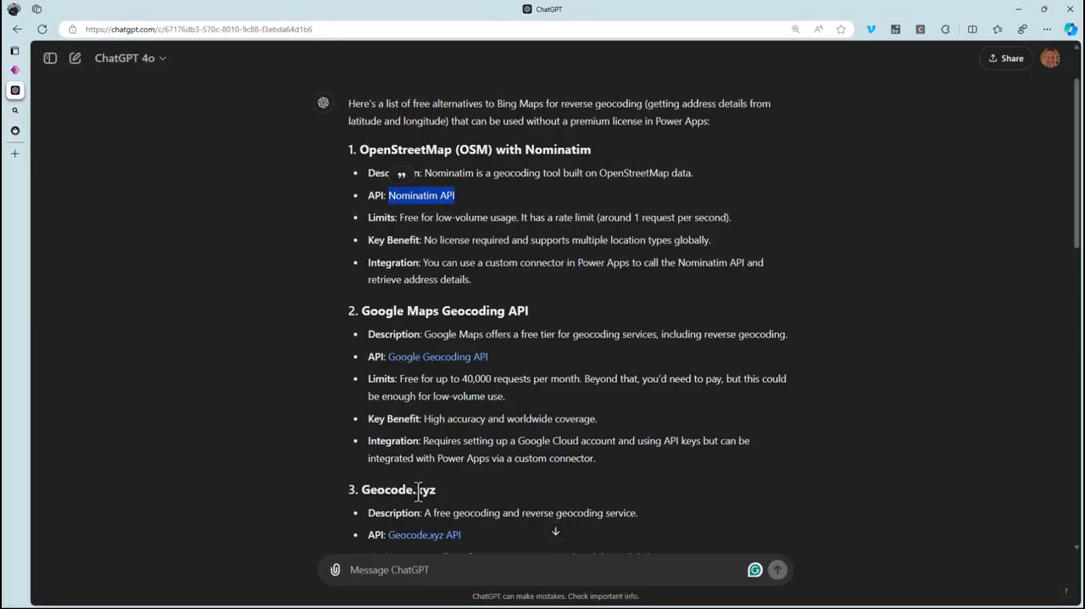
{"action": "left_click", "coordinate": [442, 574]}
{"action": "type", "text": "read and summarise this page"}
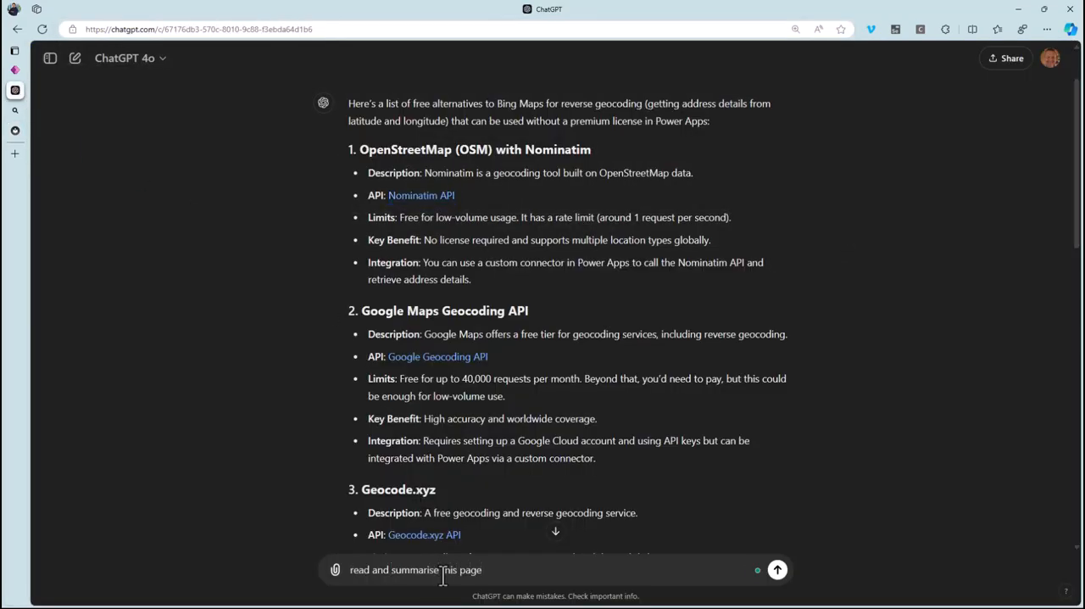
{"action": "key", "text": "ctrl+v"}
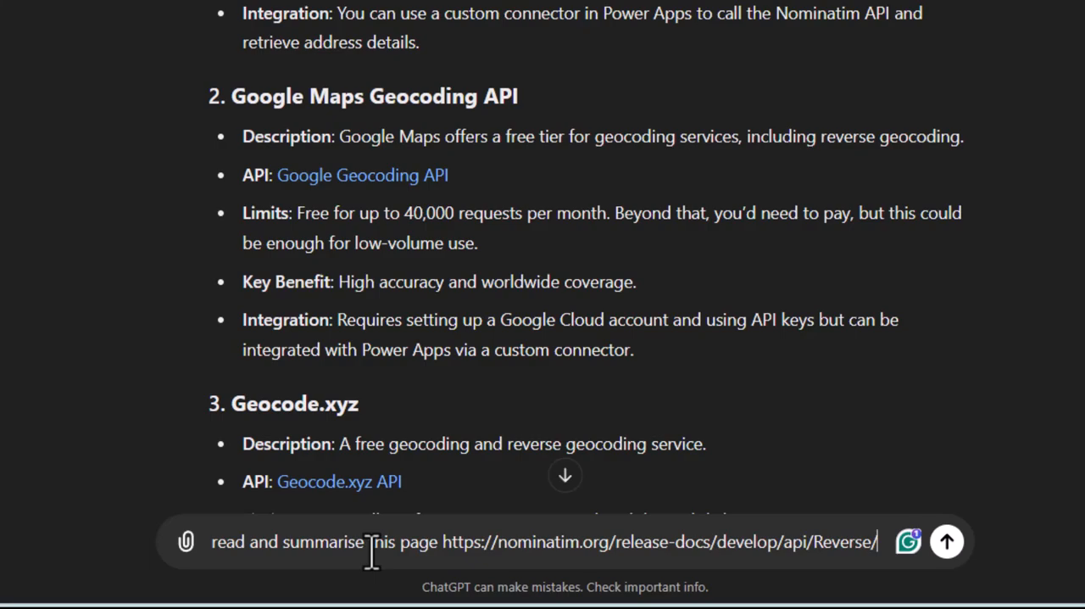
{"action": "key", "text": "Return"}
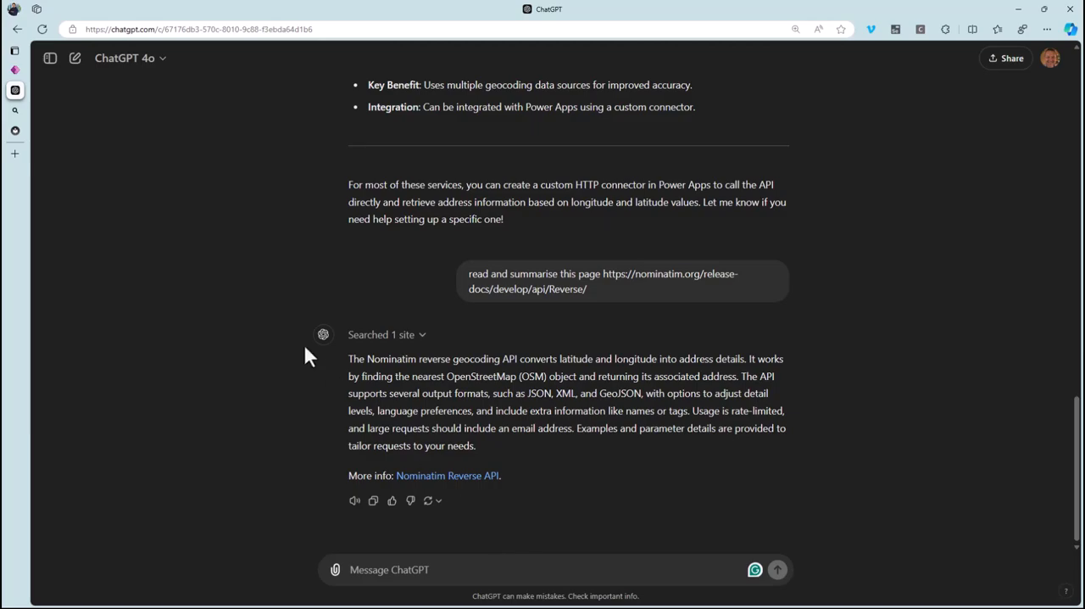
Check the connector form, then draft a ChatGPT prompt asking for screenshot-based, step-by-step guidance on implementing the API call in a Power Platform custom connector.
{"action": "left_click", "coordinate": [15, 69]}
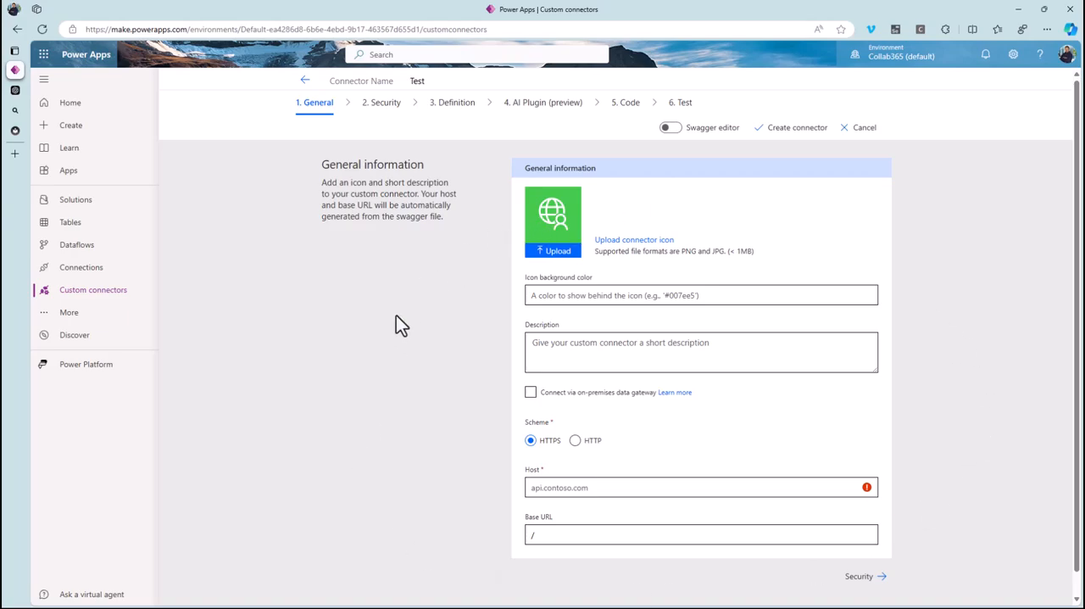
{"action": "left_click", "coordinate": [17, 91]}
{"action": "left_click", "coordinate": [437, 565]}
{"action": "type", "text": "im now going to ask you "}
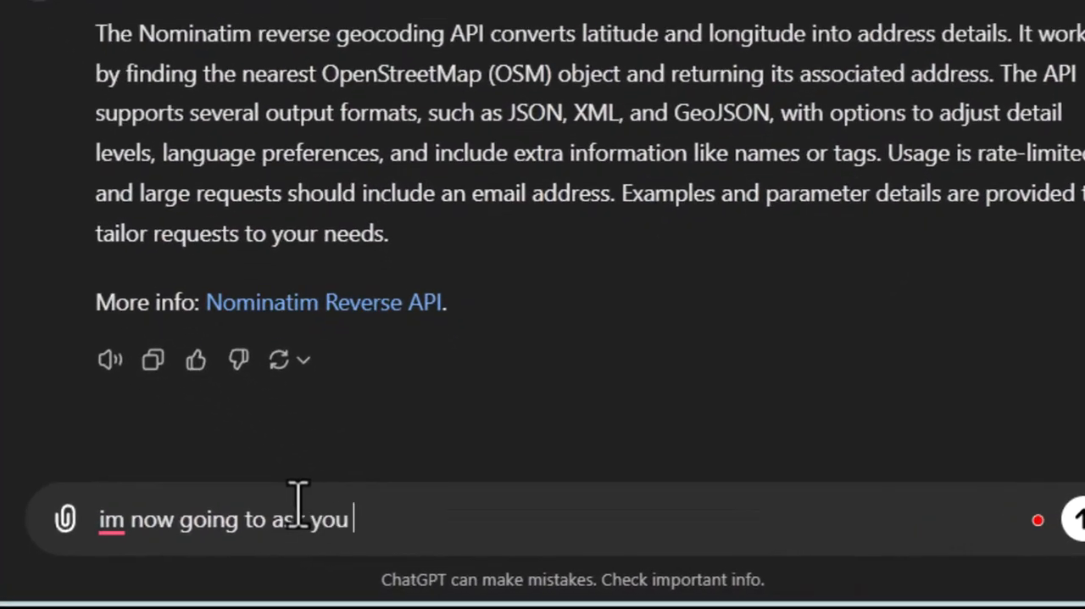
{"action": "type", "text": "for advice as to how to implement the api call into a custom conn"}
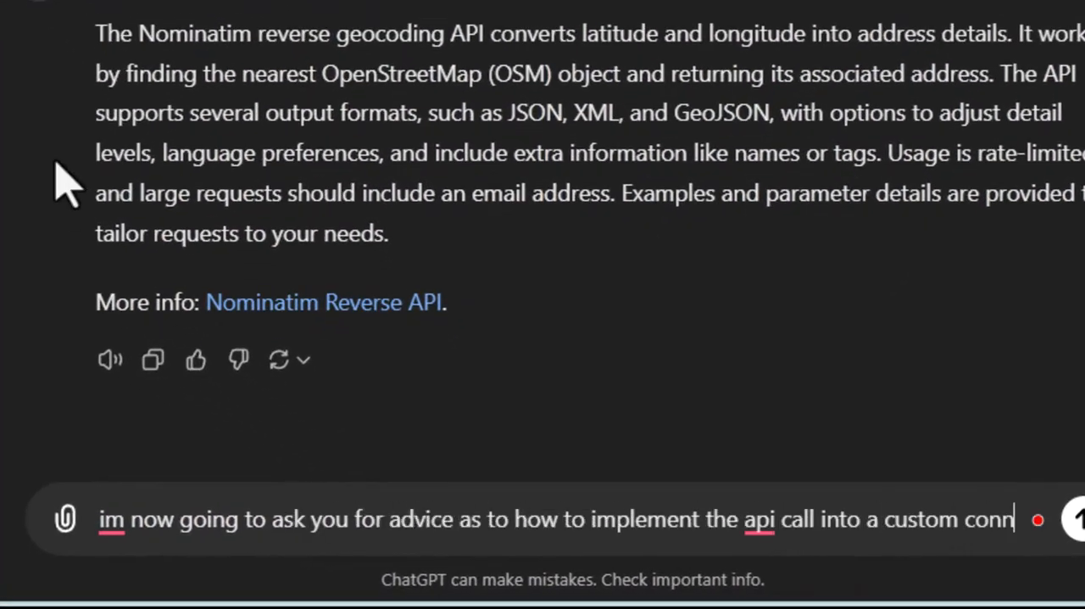
{"action": "type", "text": "ector in the power platform. I want you to take me through each step of the process, referring to the screen shot I show you and "}
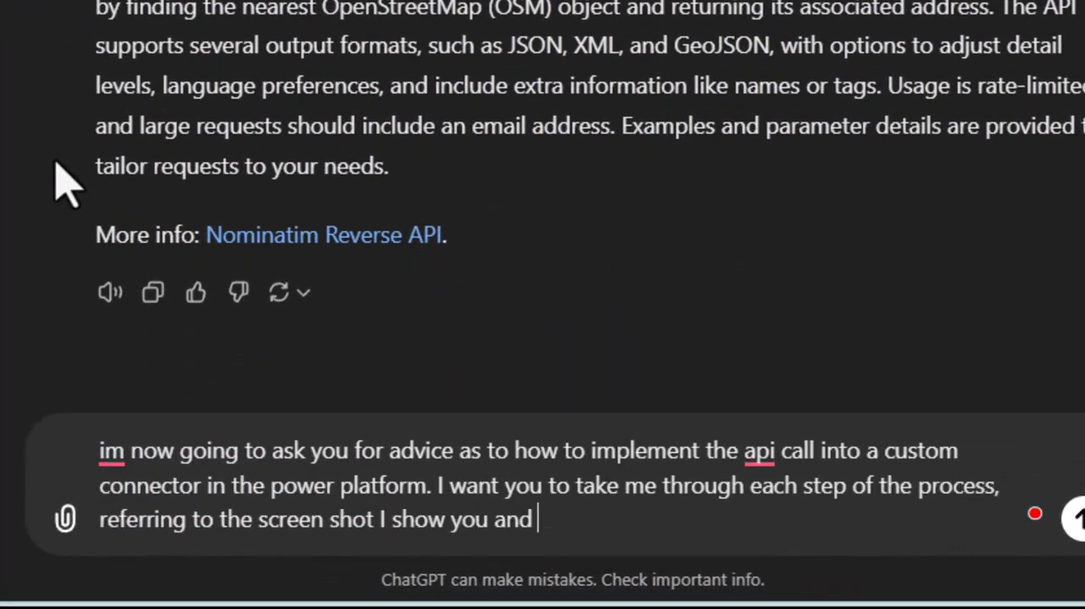
{"action": "type", "text": "using the information you alreayd have, share with me what to enter into each box to get this API to work. Ask me any questions and prompt me at each step of the way."}
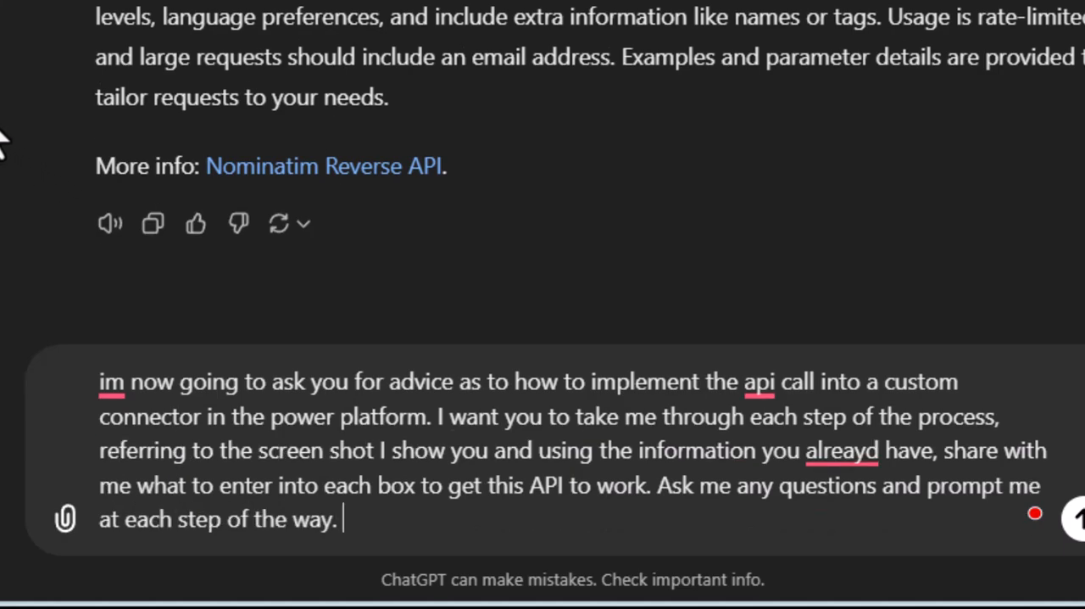
Split the drafted prompt into three paragraphs, starting at "I want you to take me" and "Ask me any questions".
{"action": "left_click", "coordinate": [438, 416]}
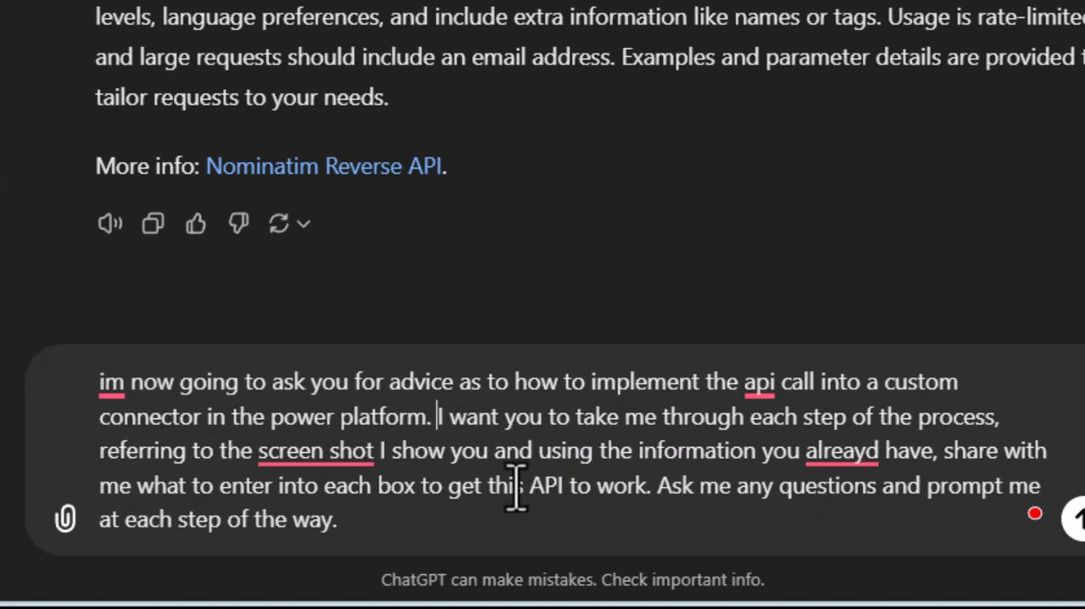
{"action": "key", "text": "shift+Return"}
{"action": "key", "text": "shift+Return"}
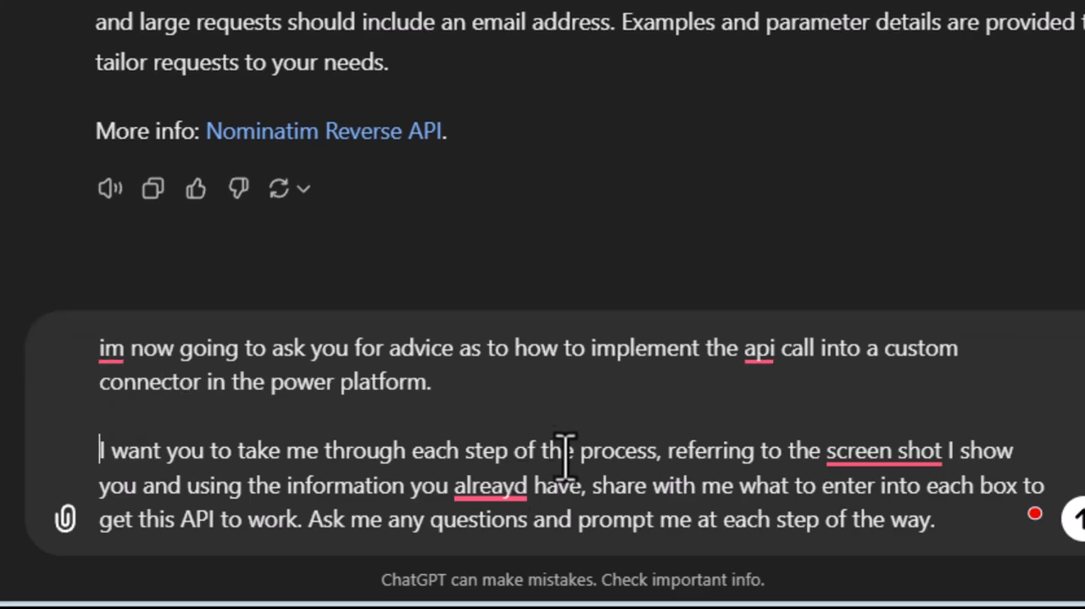
{"action": "left_click", "coordinate": [313, 519]}
{"action": "key", "text": "shift+Return"}
{"action": "key", "text": "shift+Return"}
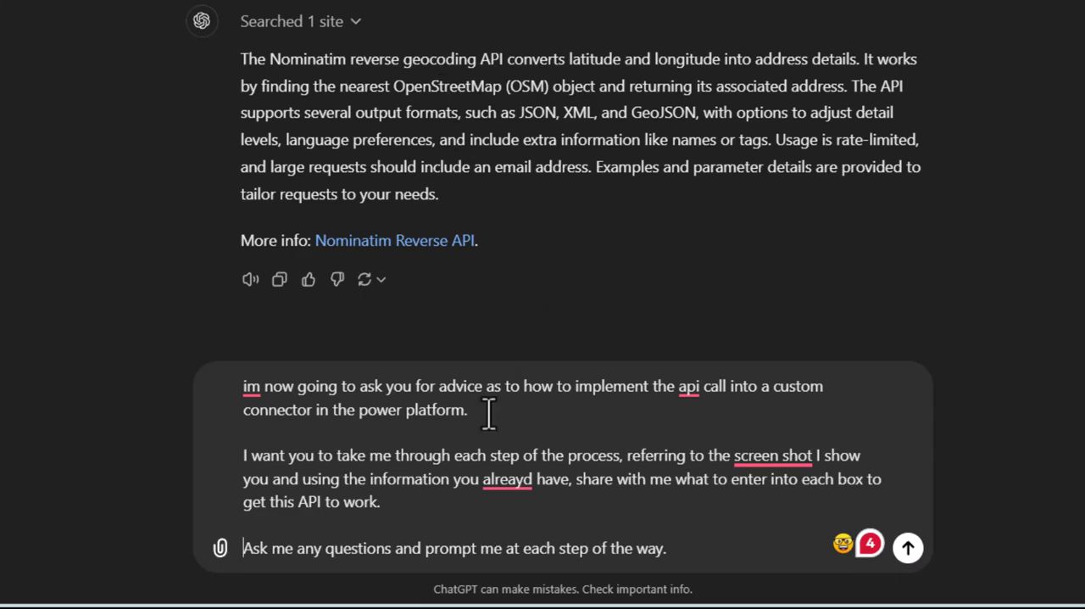
{"action": "left_click_drag", "start_coordinate": [487, 415], "coordinate": [235, 397]}
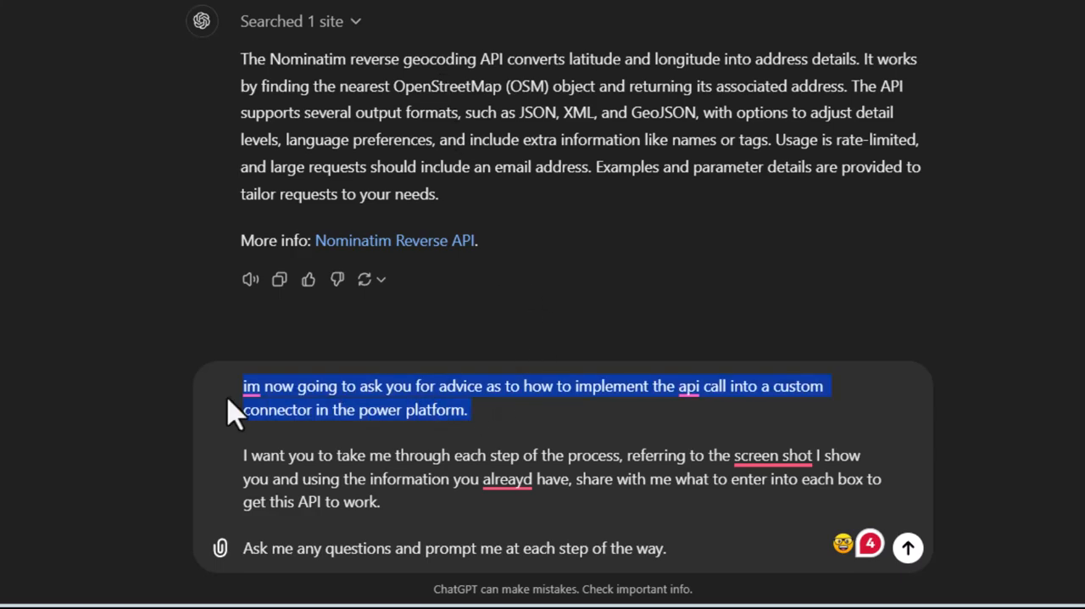
{"action": "left_click", "coordinate": [525, 403]}
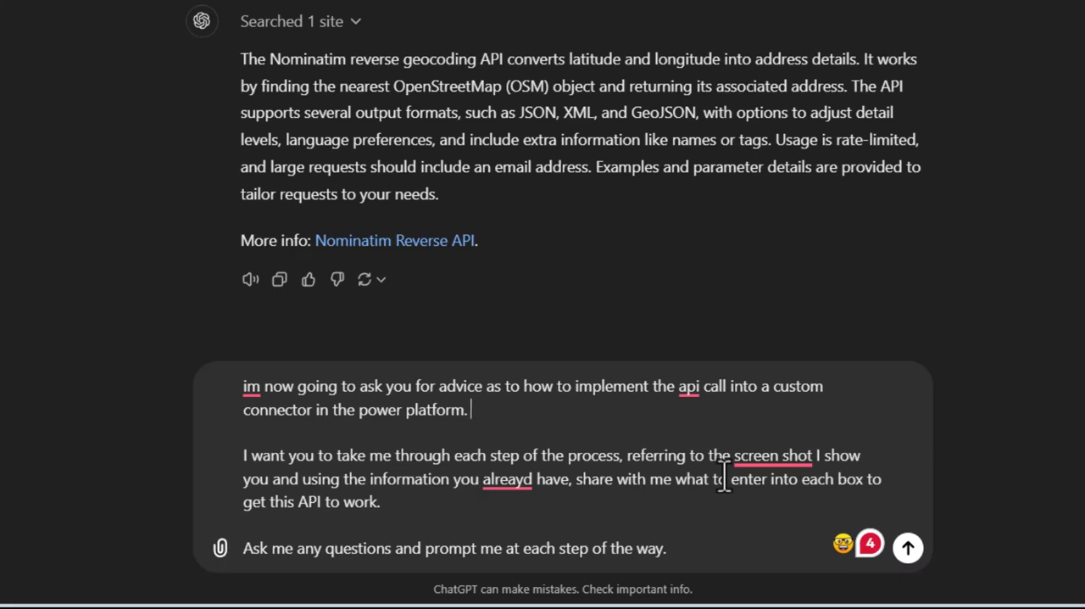
{"action": "left_click", "coordinate": [531, 479]}
{"action": "key", "text": "BackSpace"}
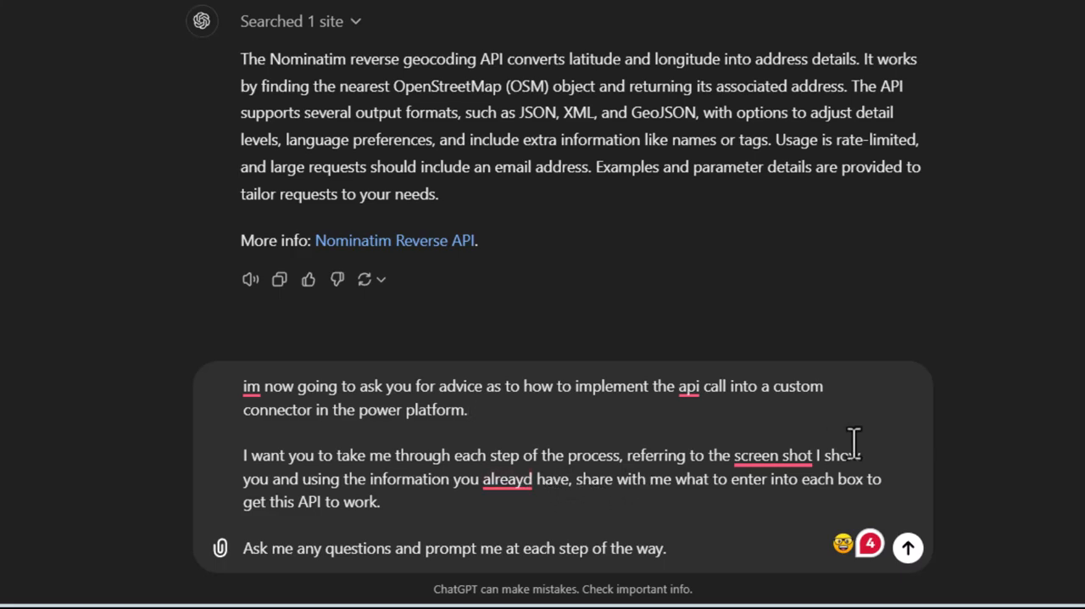
Add "do you understand what Im asking" to the end of the prompt and send it.
{"action": "left_click", "coordinate": [709, 548]}
{"action": "type", "text": "do you understand what Im asking"}
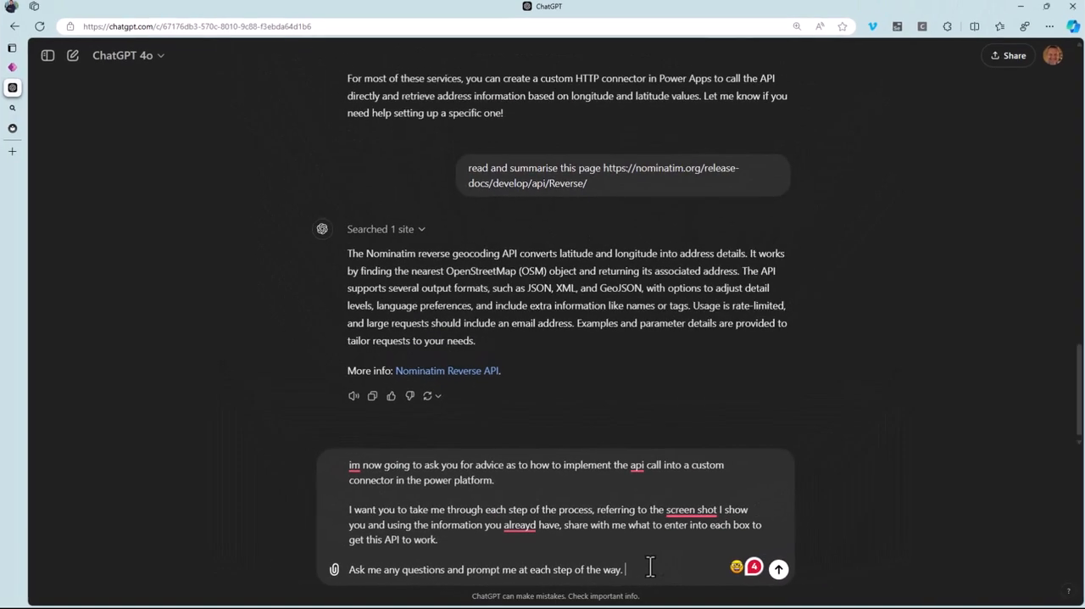
{"action": "key", "text": "Return"}
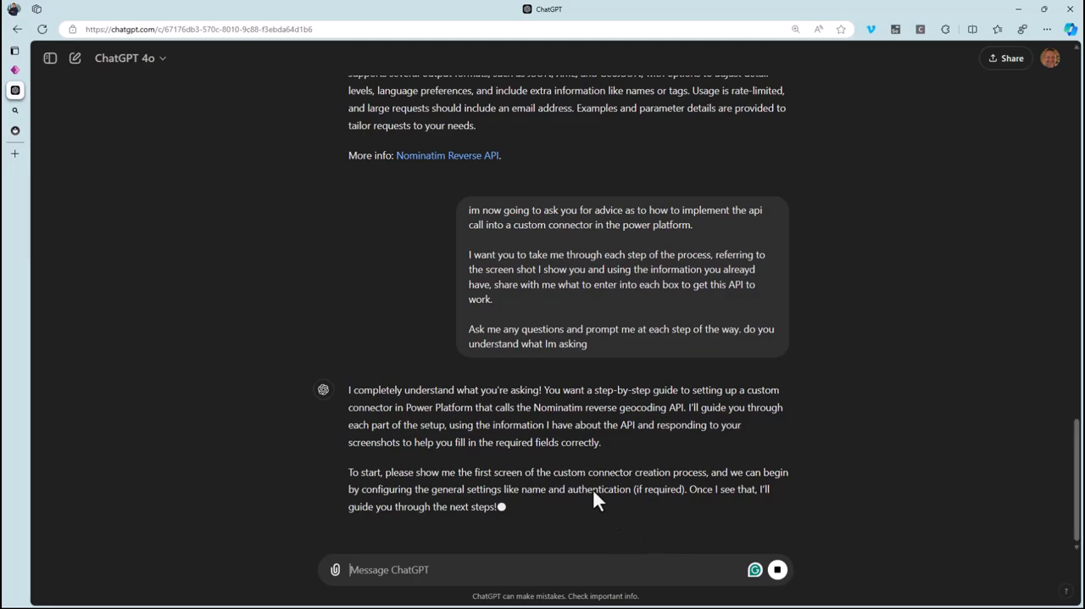
Take a screenshot of the connector's General information page in Power Apps and send it to ChatGPT.
{"action": "left_click", "coordinate": [16, 72]}
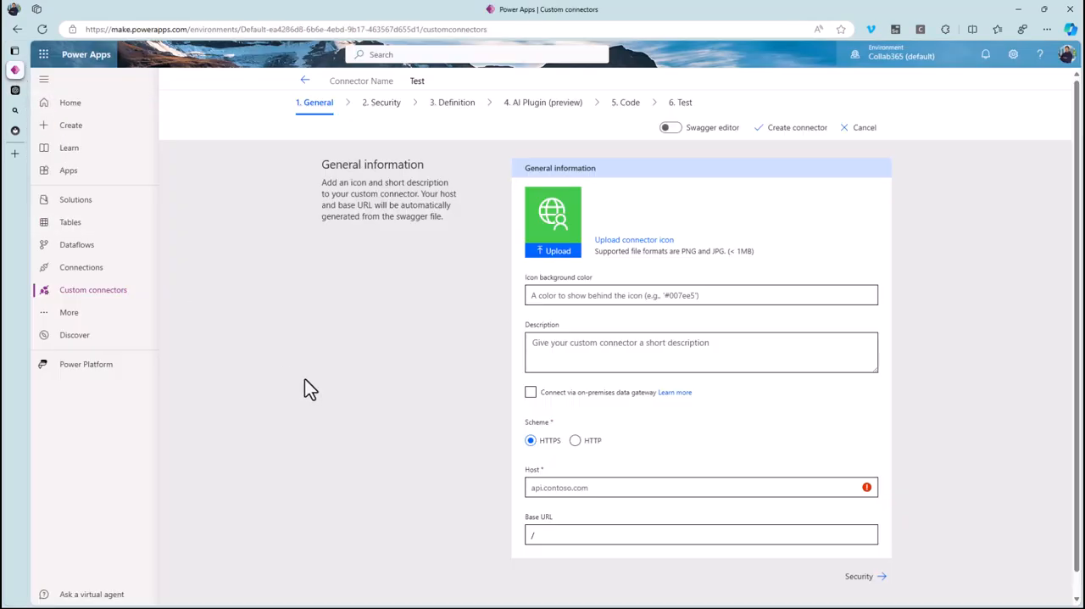
{"action": "key", "text": "super+shift+s"}
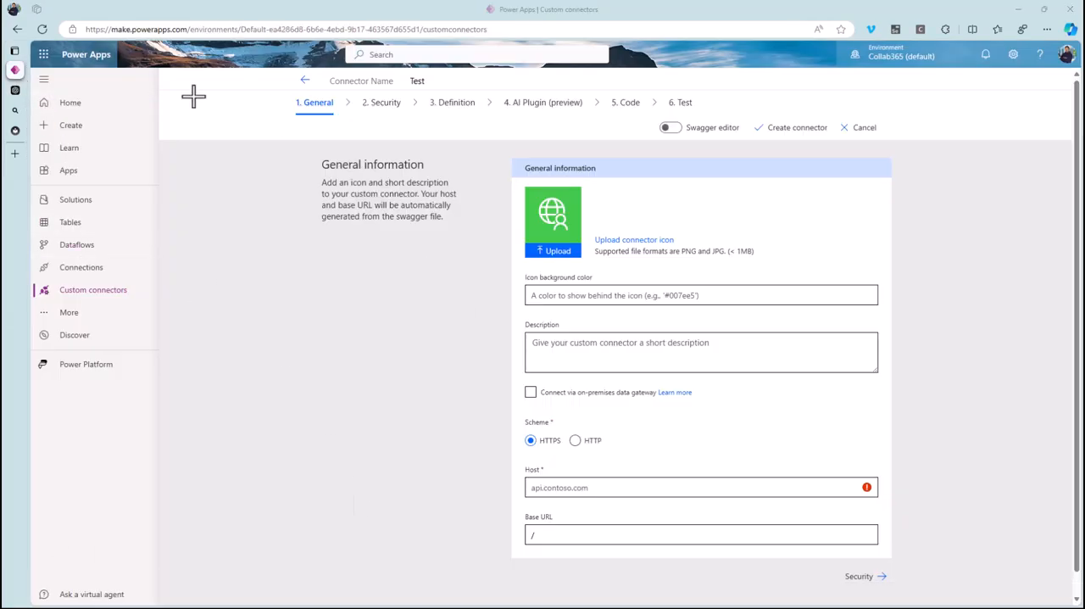
{"action": "left_click_drag", "start_coordinate": [273, 106], "coordinate": [911, 584]}
{"action": "key", "text": "ctrl+Tab"}
{"action": "key", "text": "ctrl+v"}
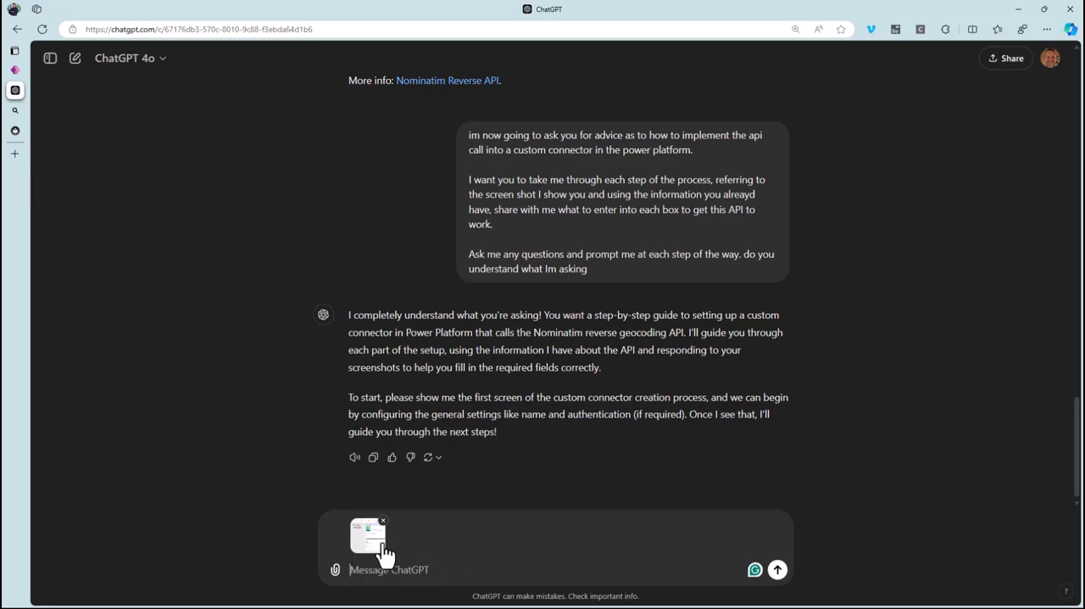
{"action": "left_click", "coordinate": [777, 572]}
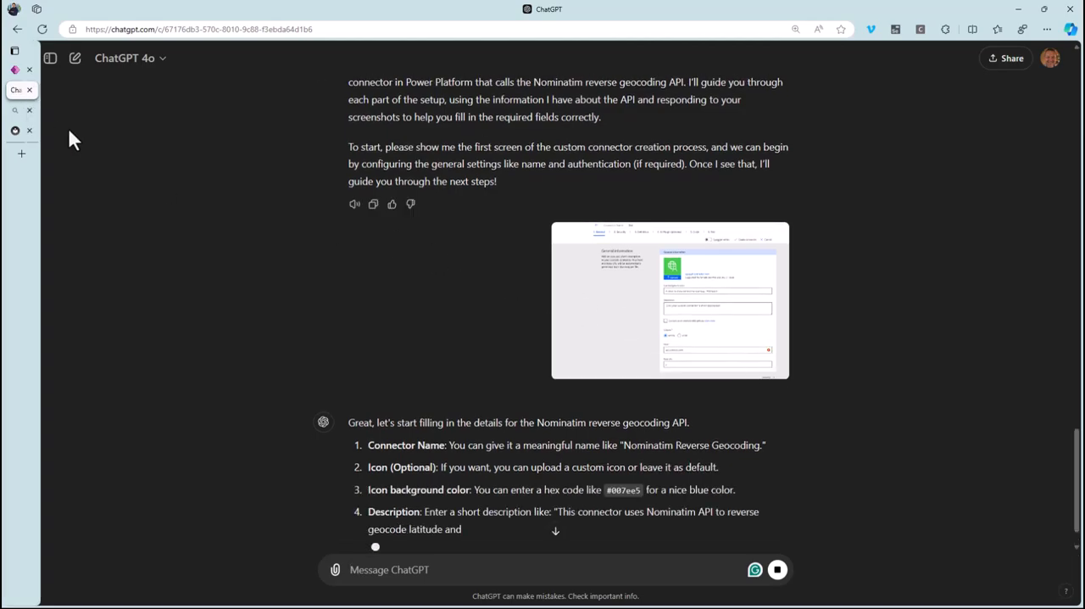
Copy ChatGPT's suggested text "This connector uses Nominatim API to reverse geocode latitude and longitude into address details" into the connector's Description.
{"action": "mouse_move", "coordinate": [75, 131]}
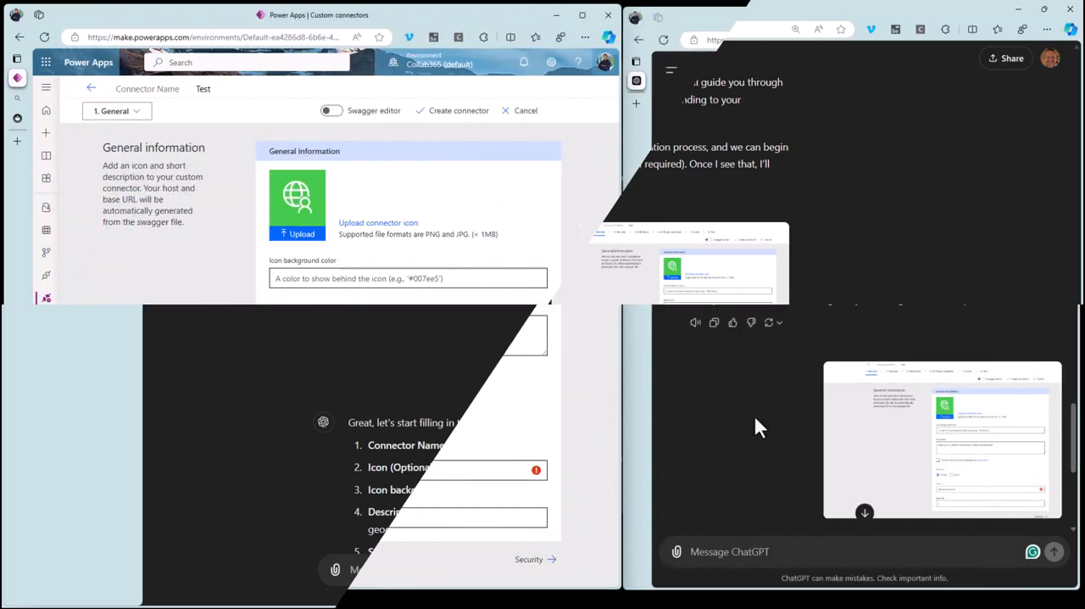
{"action": "left_click", "coordinate": [752, 413]}
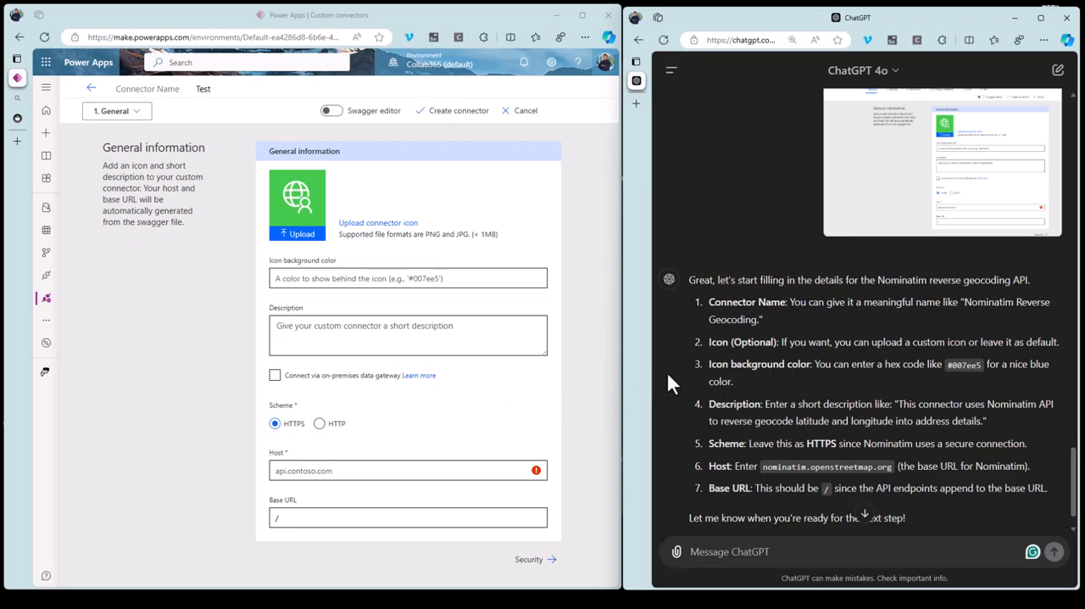
{"action": "left_click_drag", "start_coordinate": [899, 405], "coordinate": [983, 427]}
{"action": "key", "text": "ctrl+c"}
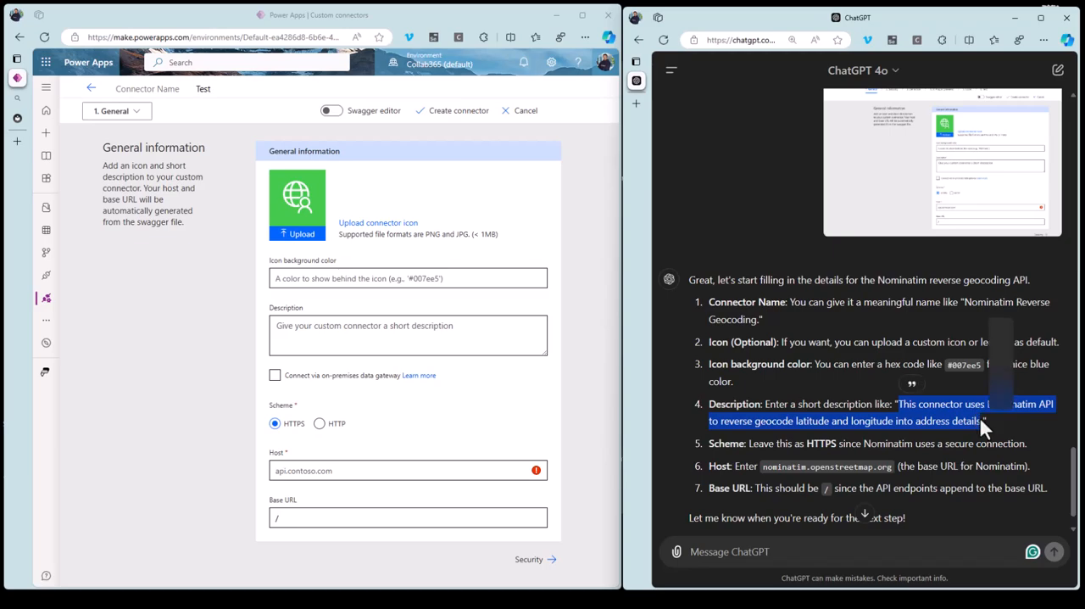
{"action": "left_click", "coordinate": [312, 333]}
{"action": "key", "text": "ctrl+v"}
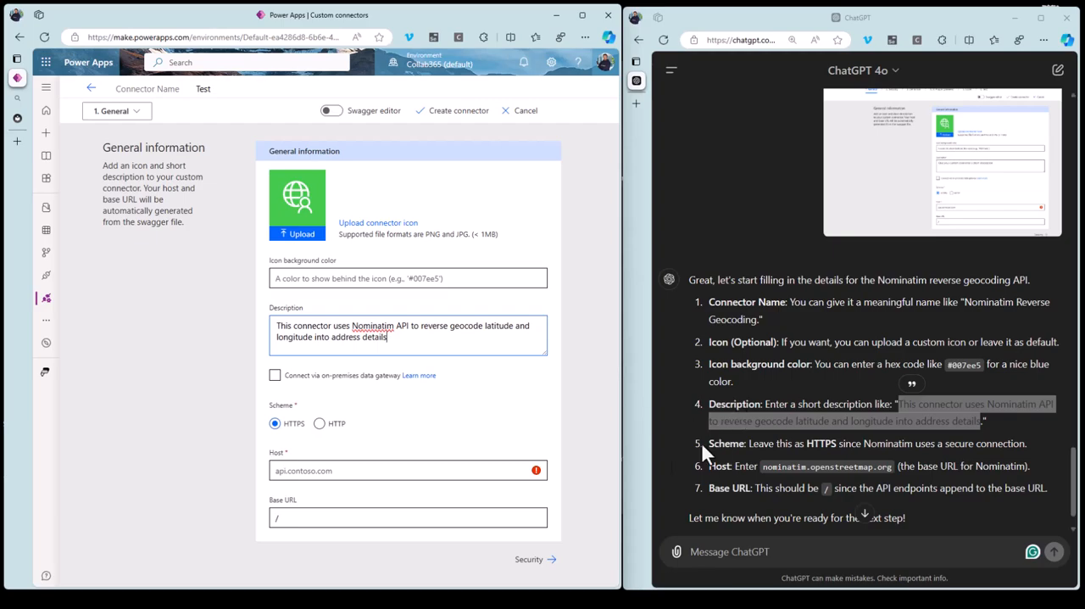
Set the connector's Host to the suggested nominatim.openstreetmap.org.
{"action": "left_click_drag", "start_coordinate": [762, 467], "coordinate": [893, 467]}
{"action": "key", "text": "ctrl+c"}
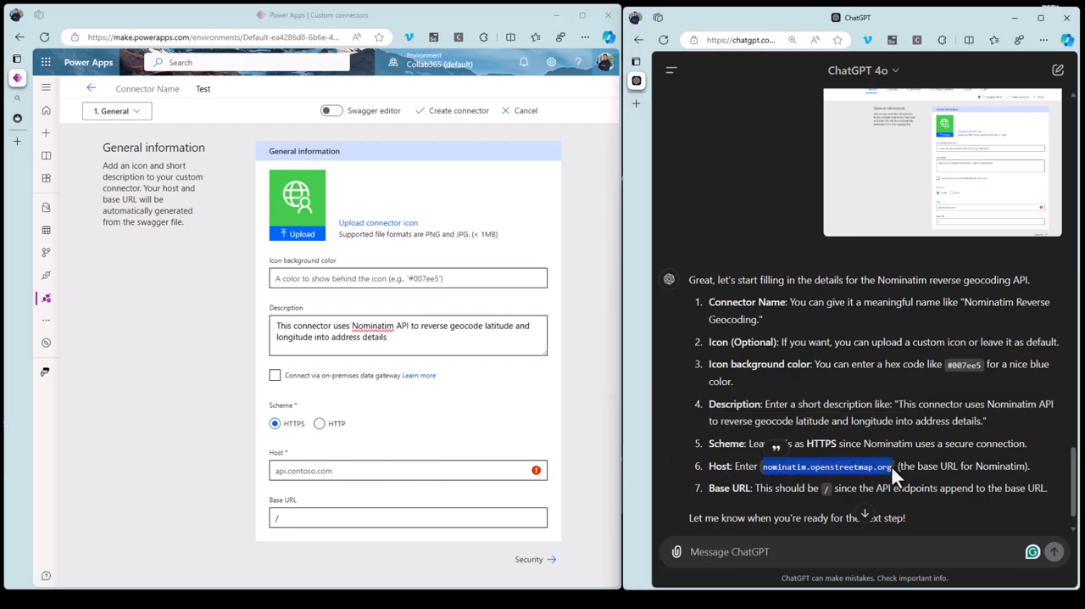
{"action": "left_click", "coordinate": [345, 471]}
{"action": "key", "text": "ctrl+v"}
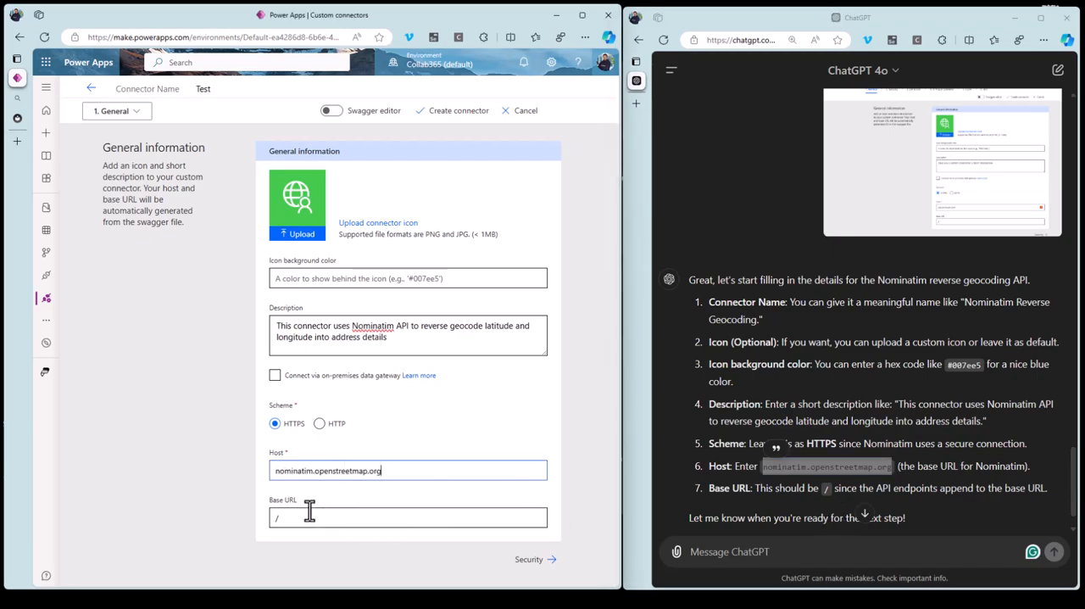
Check the remaining General suggestions and send ChatGPT the message "im done".
{"action": "scroll", "coordinate": [899, 495], "scroll_direction": "down", "scroll_amount": 1}
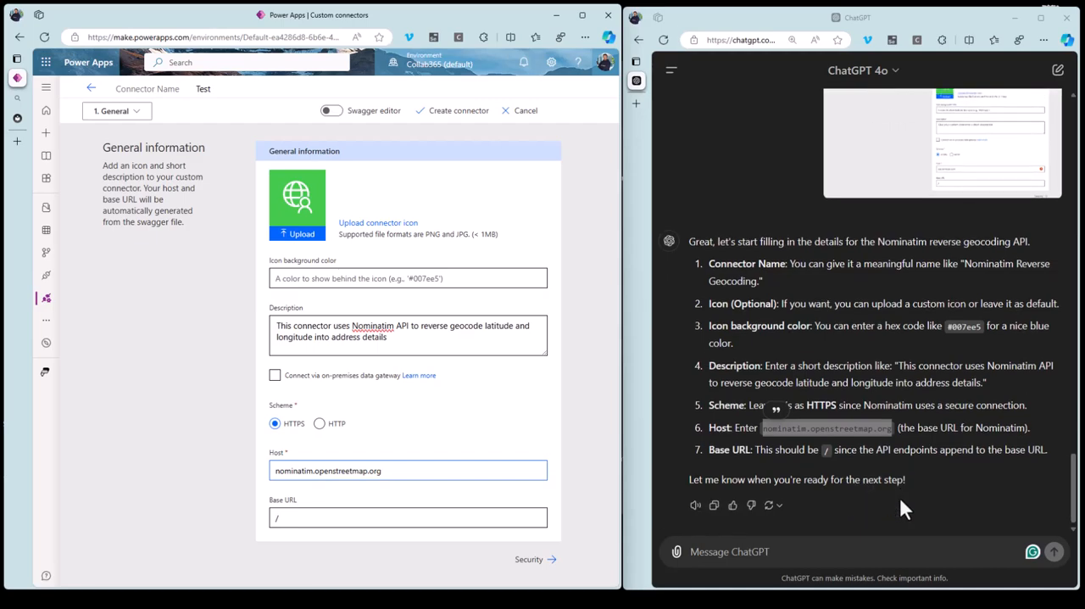
{"action": "left_click", "coordinate": [832, 553]}
{"action": "type", "text": "im done"}
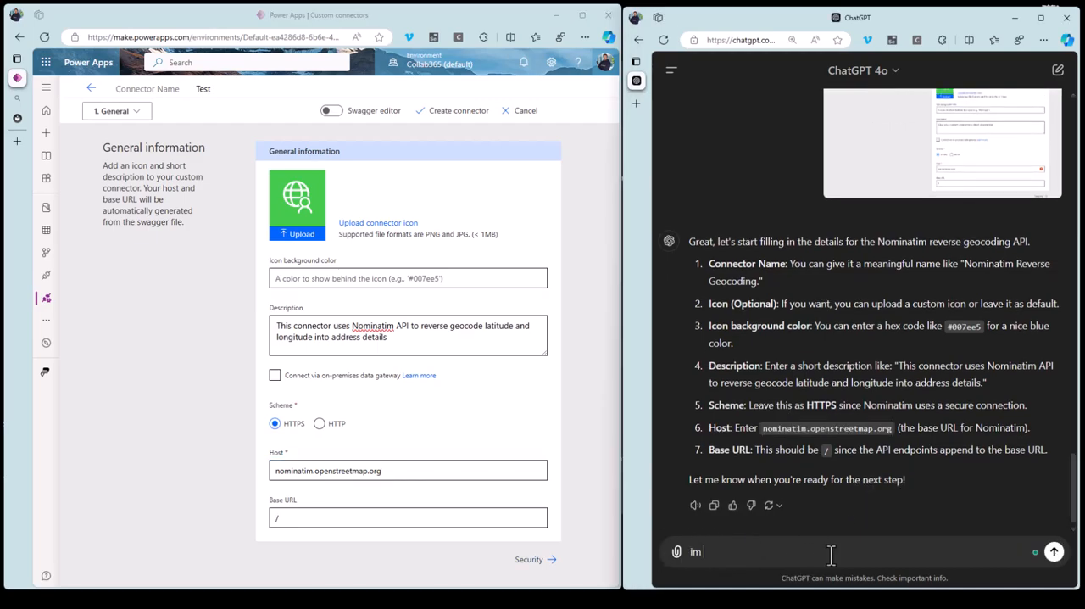
{"action": "left_click", "coordinate": [1054, 551]}
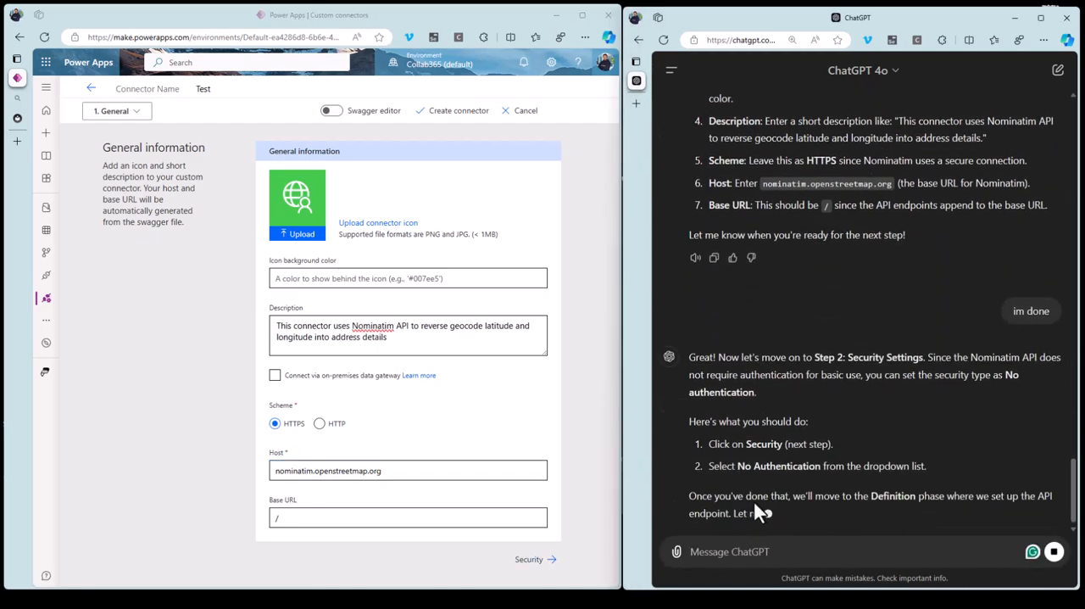
Go to the connector's Security page, leave it on No authentication, and send ChatGPT the message "done".
{"action": "left_click", "coordinate": [535, 560]}
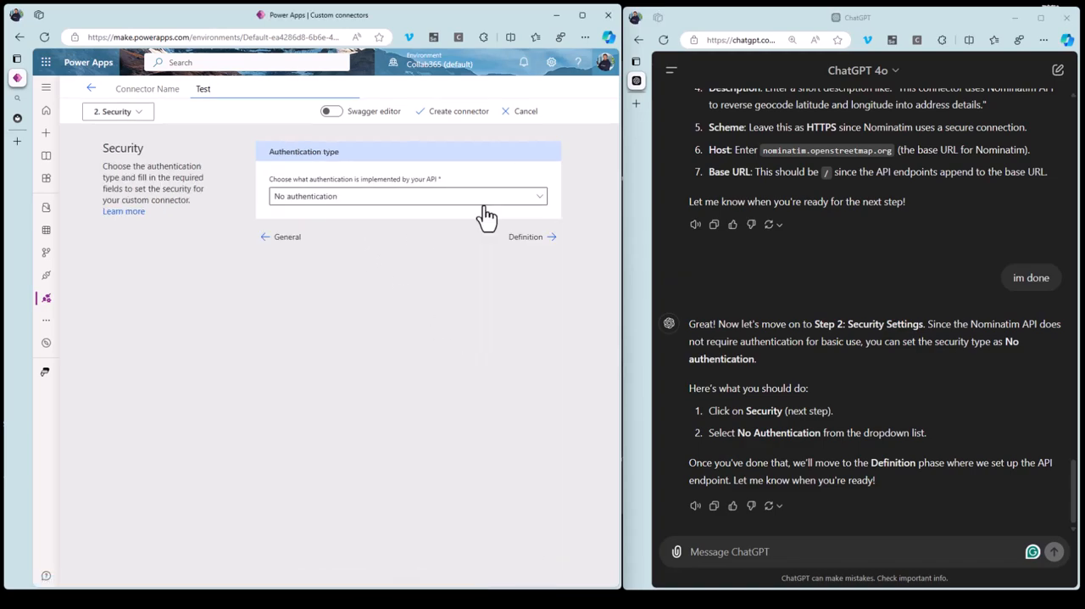
{"action": "left_click", "coordinate": [735, 542]}
{"action": "type", "text": "done"}
{"action": "key", "text": "shift+Return"}
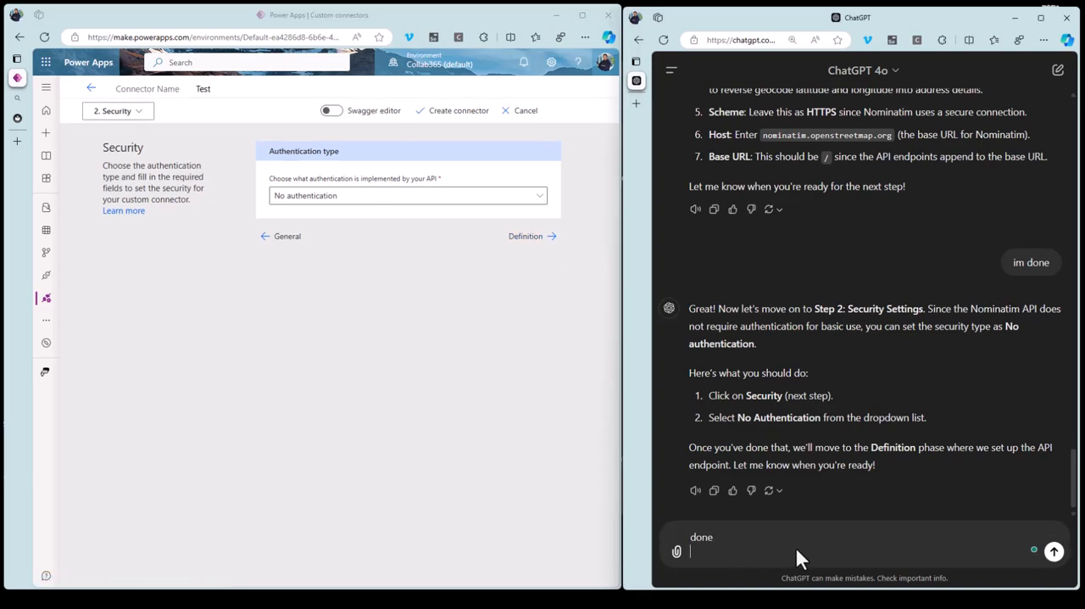
{"action": "left_click", "coordinate": [1053, 553]}
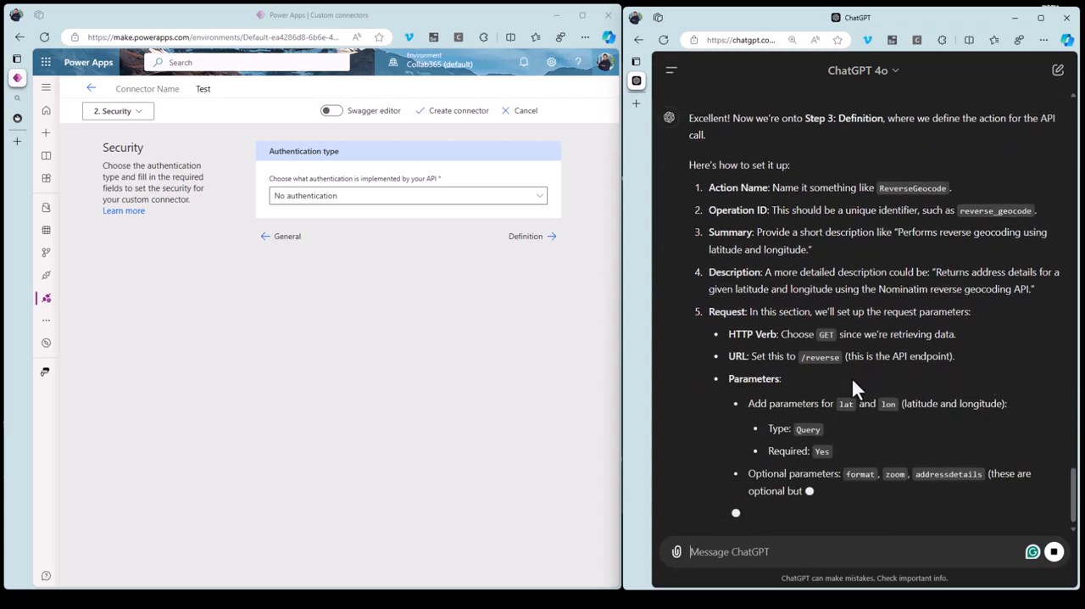
Add a new action on the Definition page and fill its Description with ChatGPT's suggested text beginning "Returns address details for a given latitude and longitude".
{"action": "left_click", "coordinate": [524, 239]}
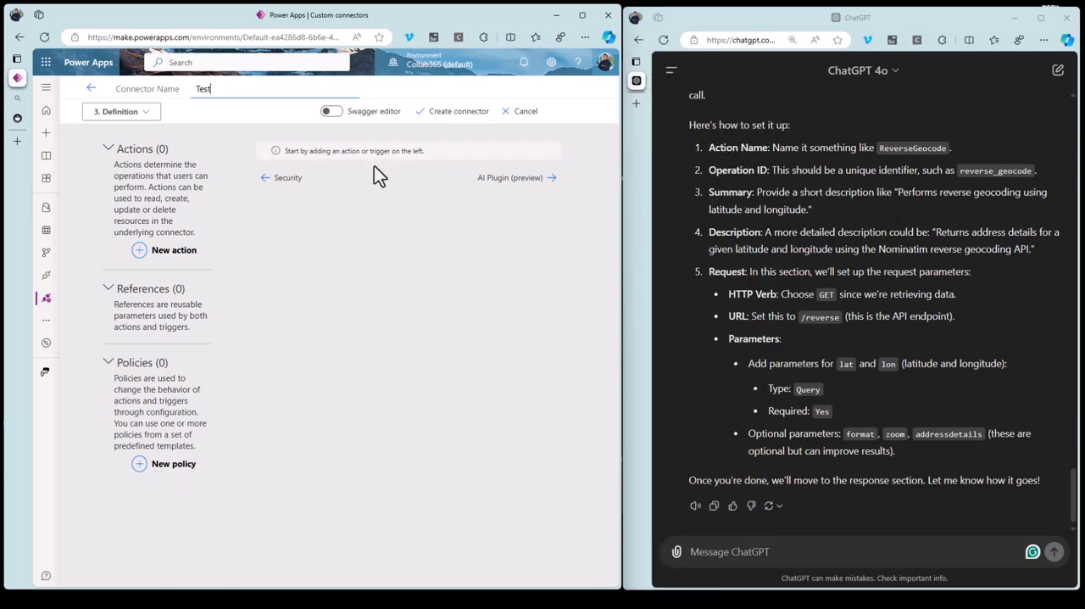
{"action": "left_click", "coordinate": [163, 254]}
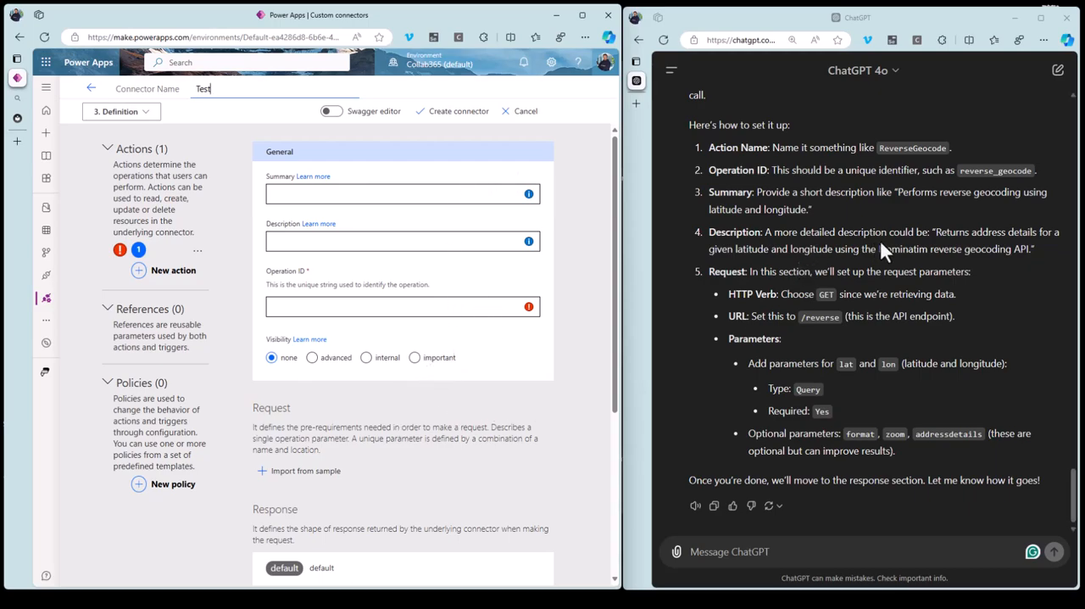
{"action": "left_click", "coordinate": [936, 232]}
{"action": "left_click_drag", "start_coordinate": [935, 231], "coordinate": [1028, 249]}
{"action": "key", "text": "ctrl+c"}
{"action": "left_click", "coordinate": [342, 241]}
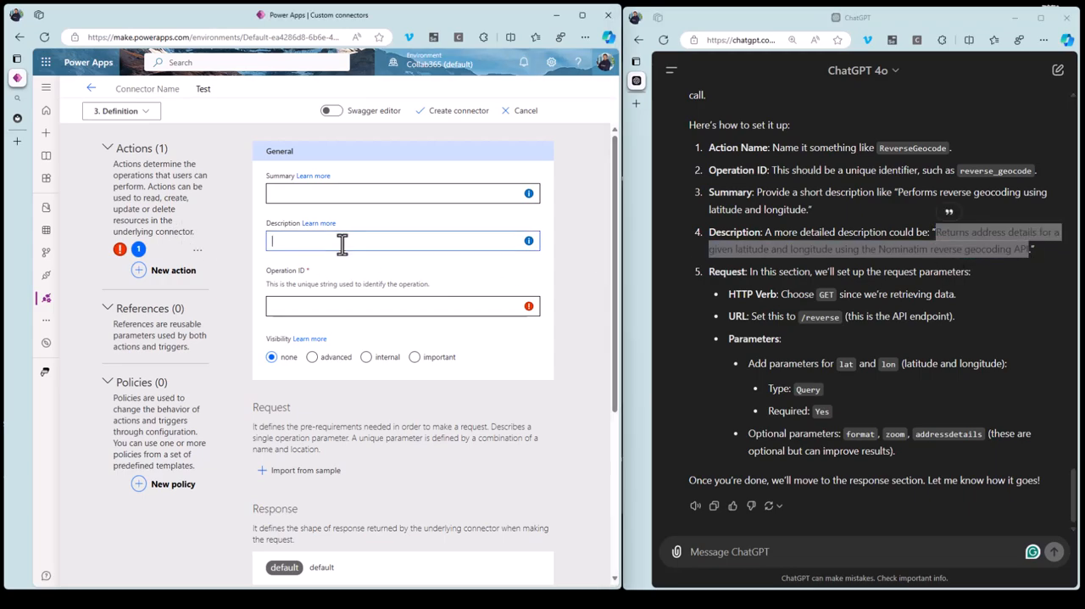
{"action": "key", "text": "ctrl+v"}
Set the new action's Summary to the suggested "Performs reverse geocoding using latitude and longitude".
{"action": "left_click_drag", "start_coordinate": [897, 192], "coordinate": [806, 211]}
{"action": "key", "text": "ctrl+c"}
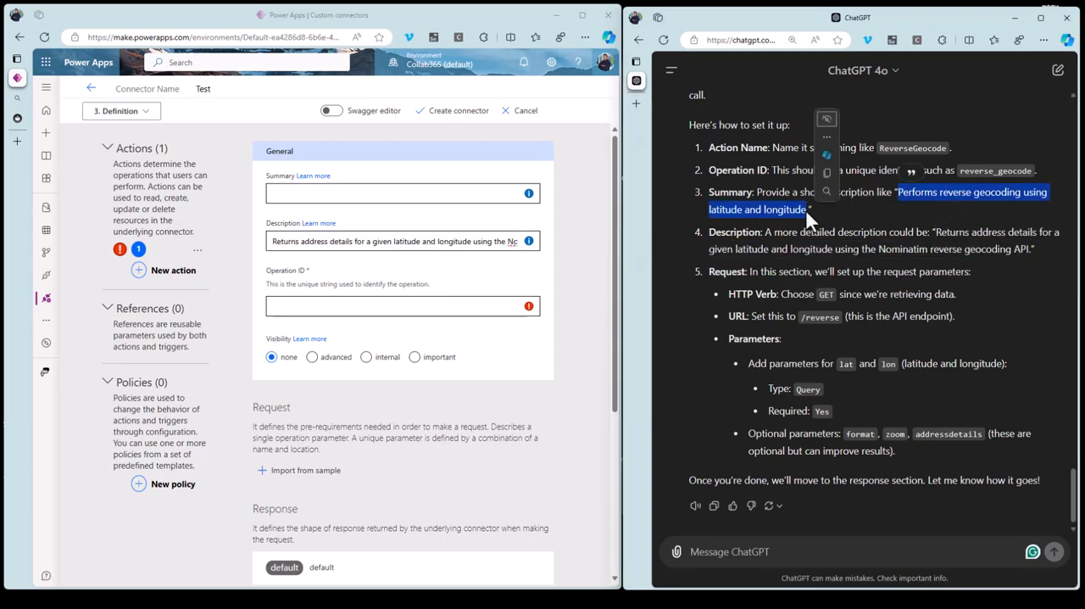
{"action": "left_click", "coordinate": [310, 193]}
{"action": "key", "text": "ctrl+v"}
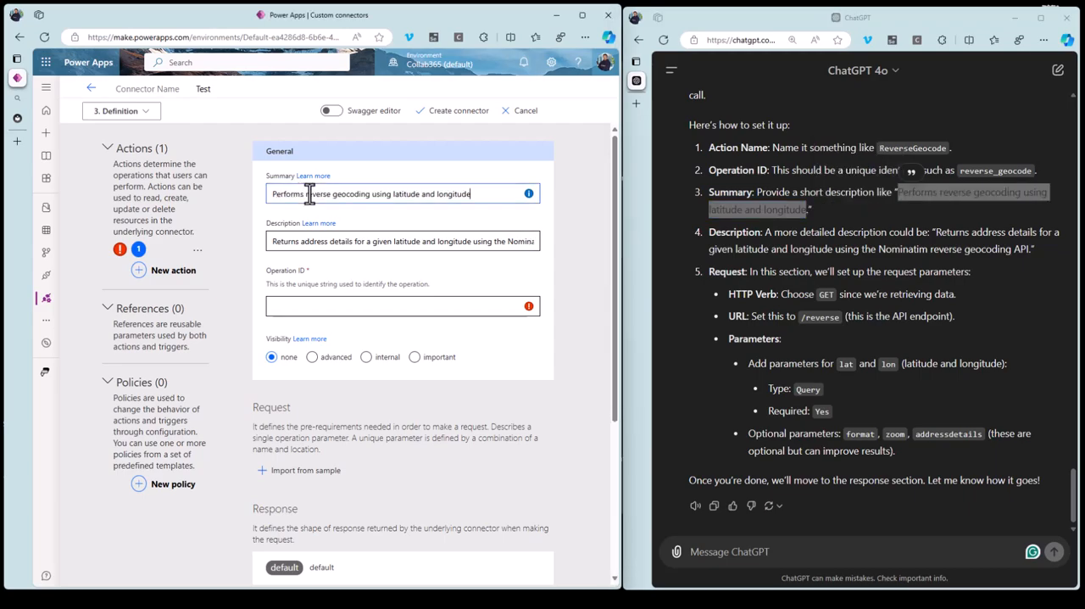
Copy the suggested identifier reverse_geocode from ChatGPT into the action's Operation ID.
{"action": "left_click", "coordinate": [322, 305]}
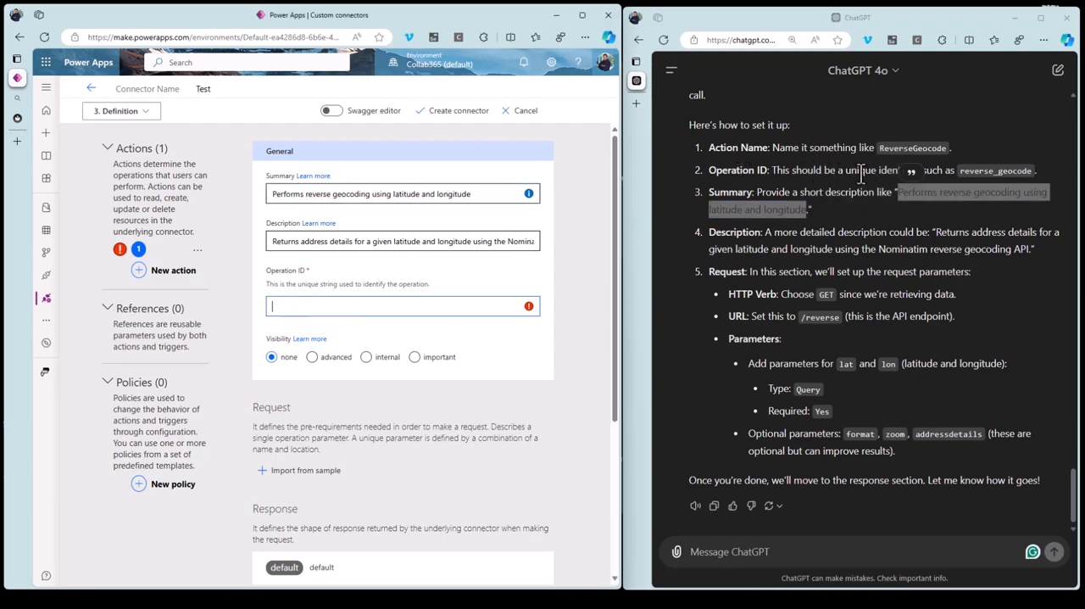
{"action": "left_click", "coordinate": [858, 171]}
{"action": "left_click_drag", "start_coordinate": [960, 171], "coordinate": [1032, 171]}
{"action": "key", "text": "ctrl+c"}
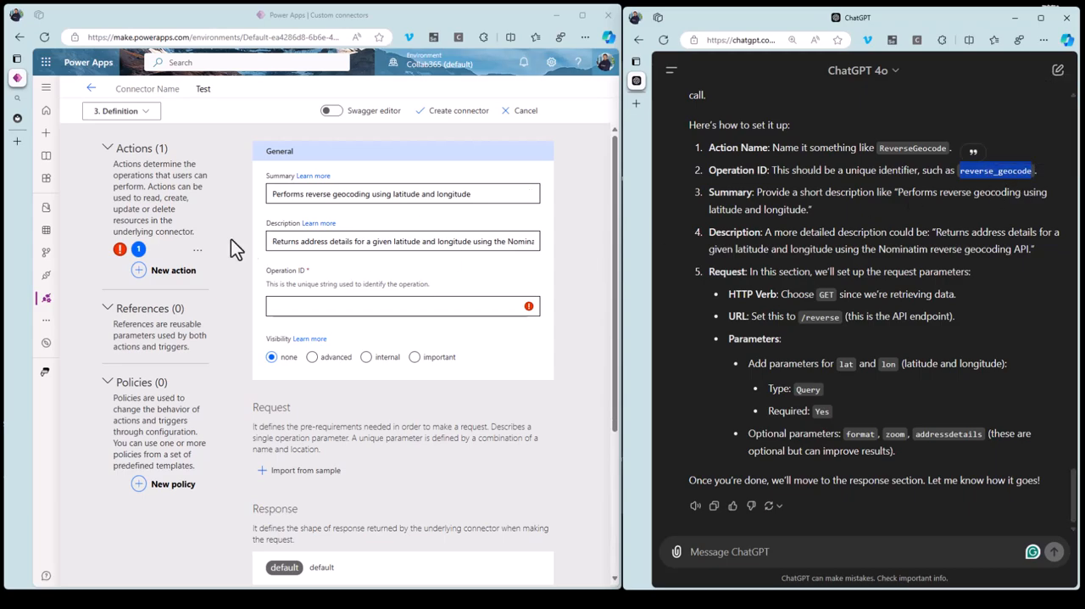
{"action": "left_click", "coordinate": [295, 307]}
{"action": "key", "text": "ctrl+v"}
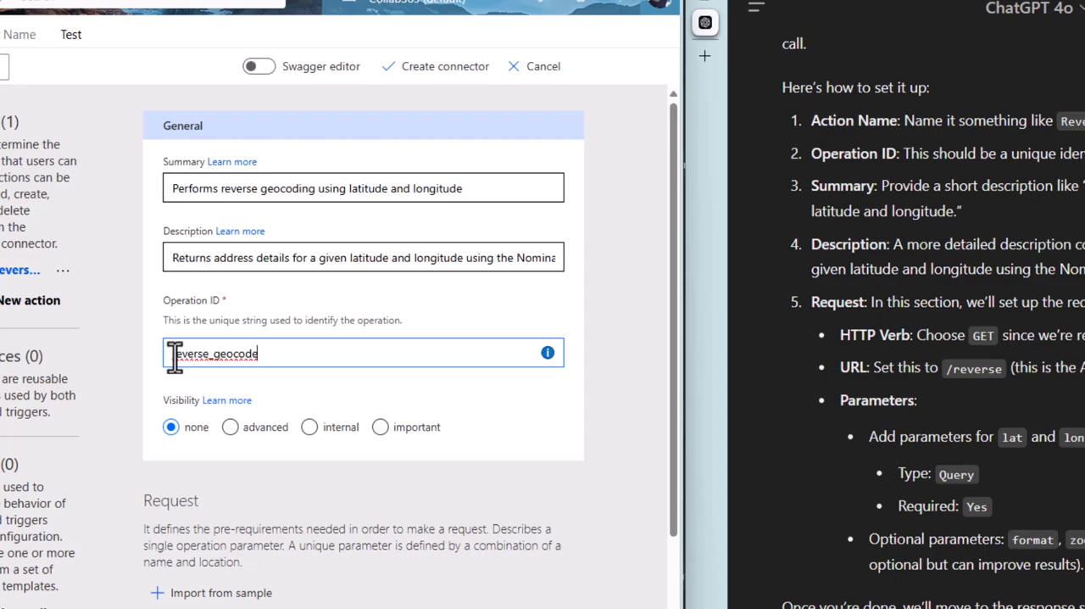
{"action": "double_click", "coordinate": [245, 354]}
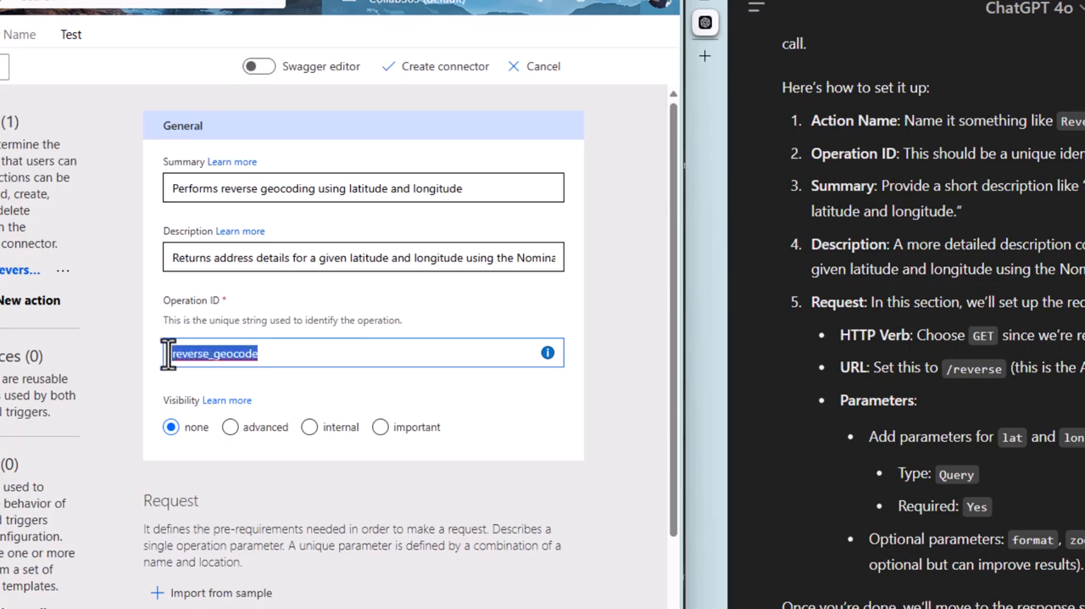
{"action": "left_click", "coordinate": [276, 364]}
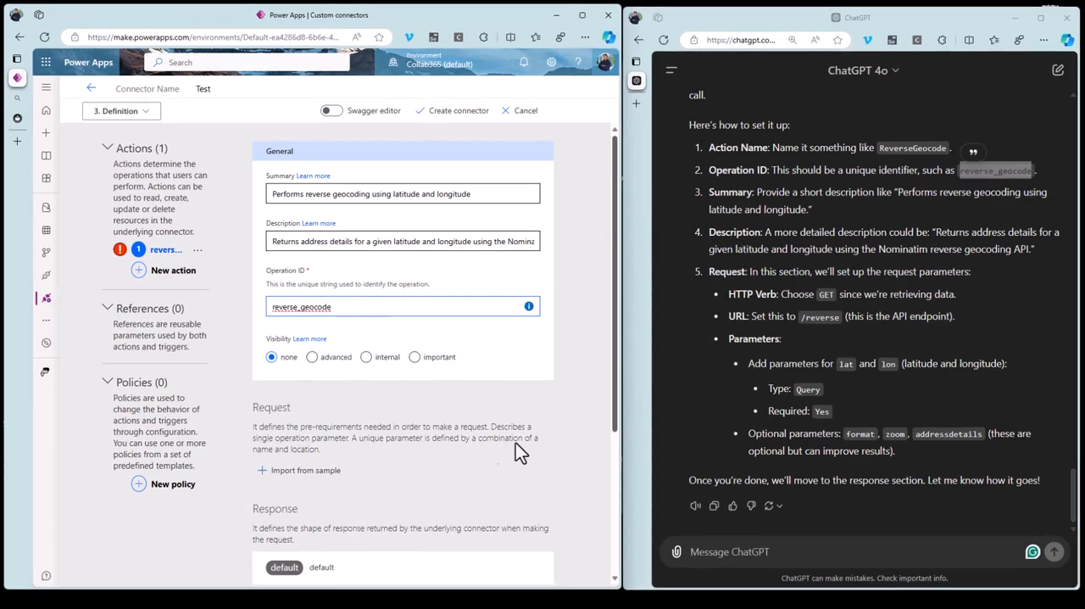
Send ChatGPT a screenshot of the Definition page, asking what to choose for the request because its instructions "dont quite tie up".
{"action": "scroll", "coordinate": [468, 441], "scroll_direction": "down", "scroll_amount": 1}
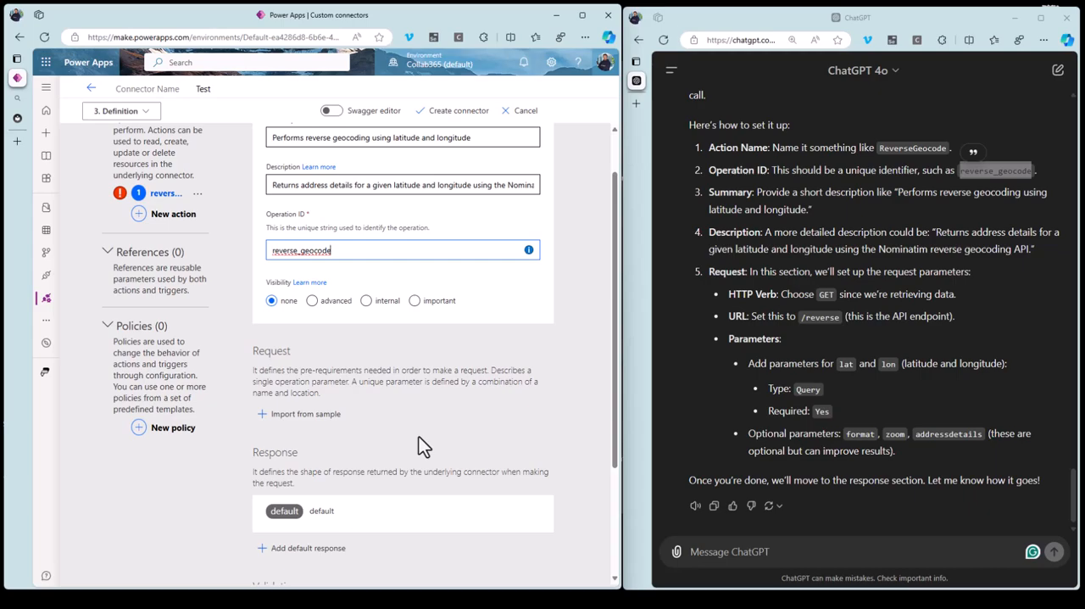
{"action": "key", "text": "alt+Tab"}
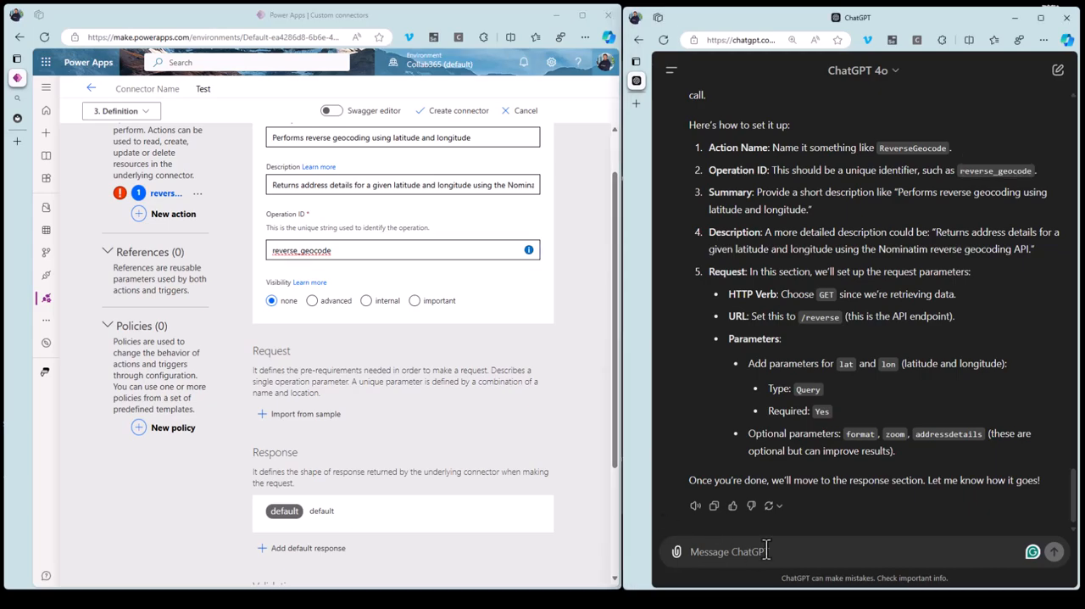
{"action": "key", "text": "ctrl+v"}
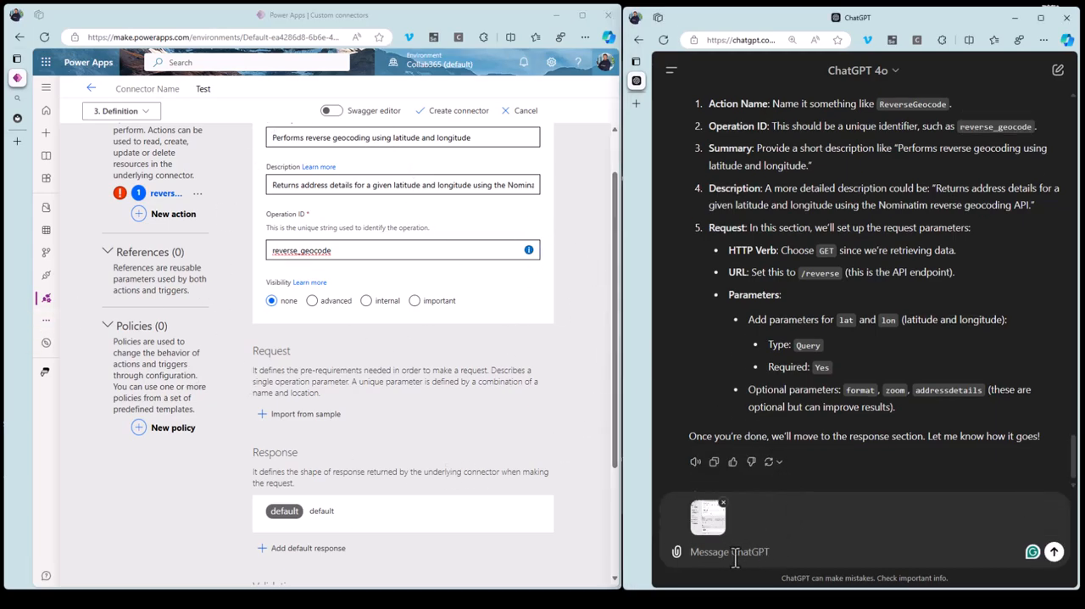
{"action": "type", "text": "this is what I see, what should I clicke regards the request - your instructions dont quite tie up"}
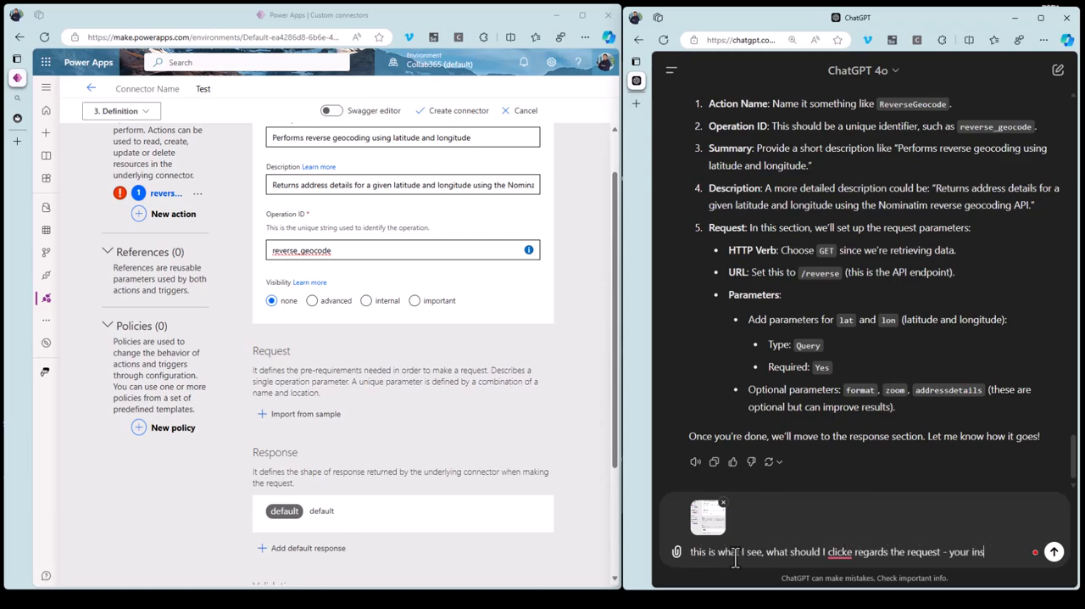
{"action": "key", "text": "shift+Return"}
{"action": "left_click", "coordinate": [1053, 552]}
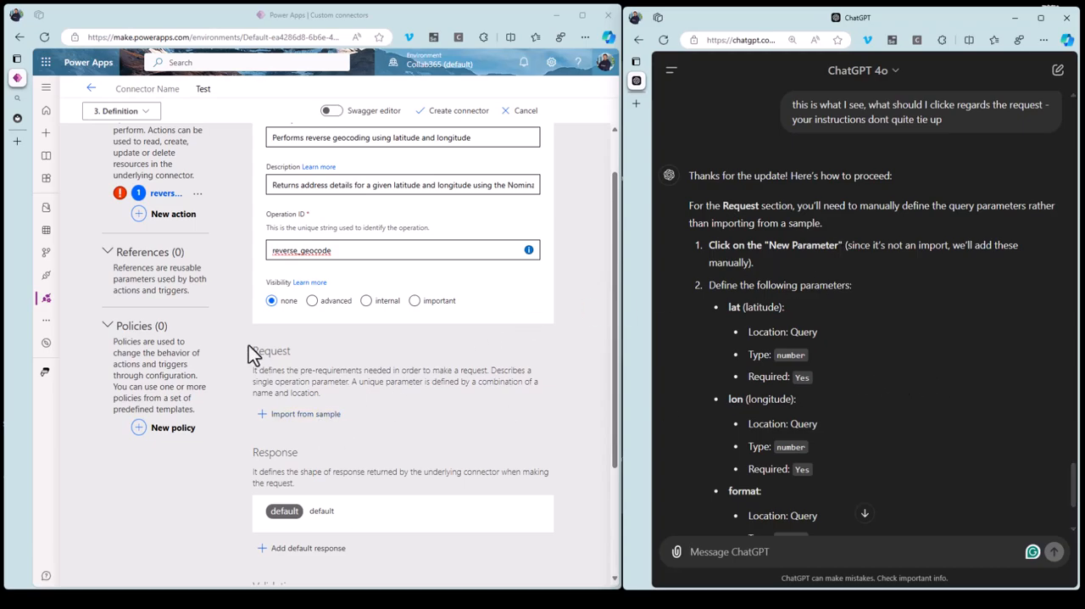
Read ChatGPT's parameter instructions and reply "i only see import from sample".
{"action": "scroll", "coordinate": [673, 489], "scroll_direction": "down", "scroll_amount": 2}
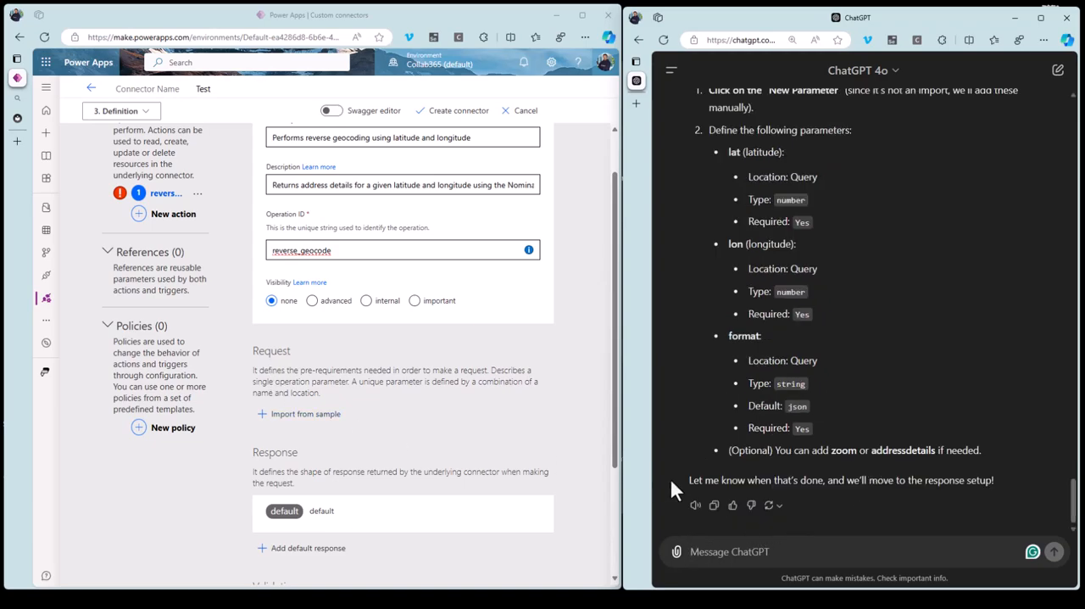
{"action": "type", "text": "i only see import from sample"}
{"action": "key", "text": "Return"}
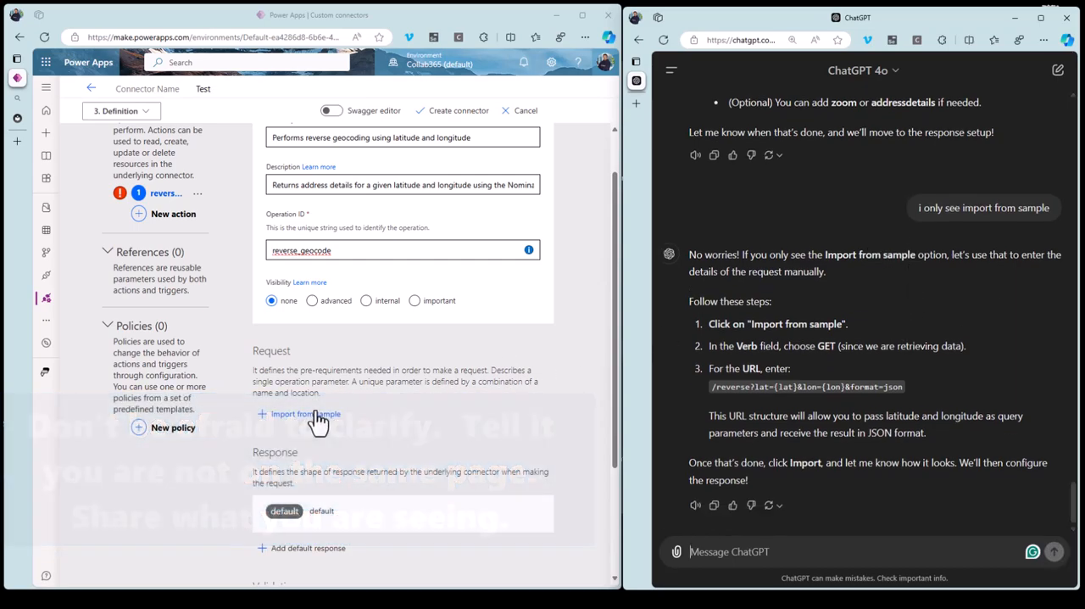
Import the action's request from a sample using verb GET and ChatGPT's suggested URL /reverse?lat={lat}&lon={lon}&format=json.
{"action": "left_click", "coordinate": [319, 419]}
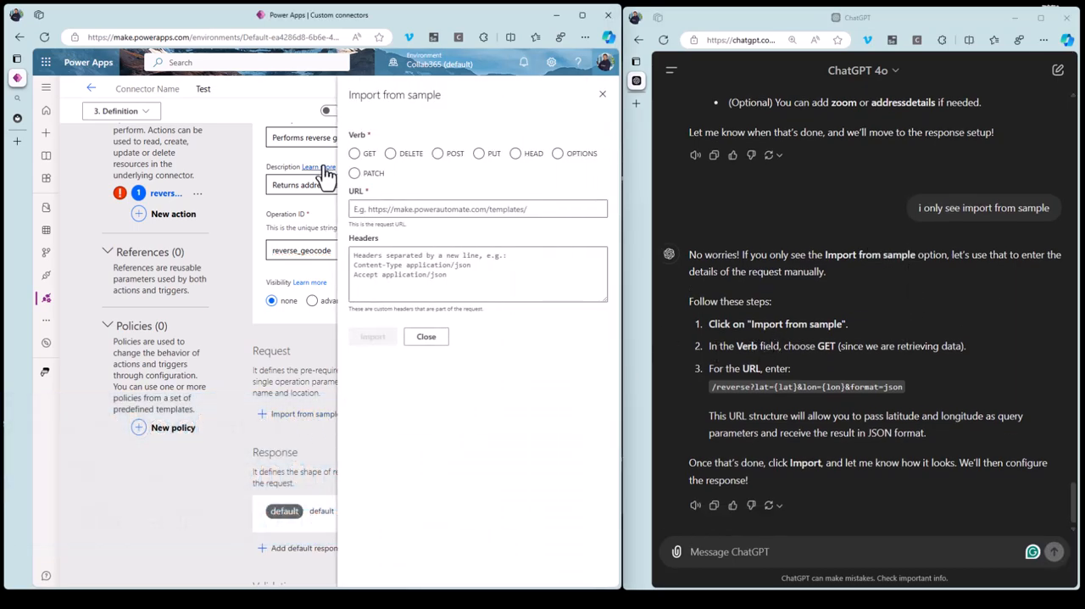
{"action": "left_click", "coordinate": [354, 154]}
{"action": "triple_click", "coordinate": [712, 388]}
{"action": "left_click_drag", "start_coordinate": [712, 388], "coordinate": [904, 388]}
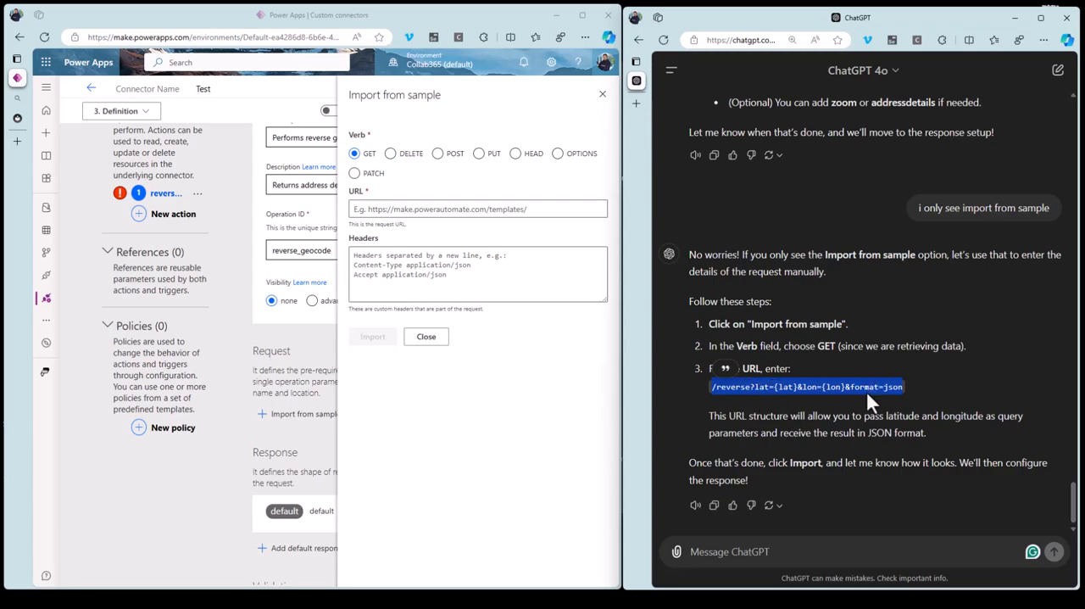
{"action": "left_click", "coordinate": [381, 211]}
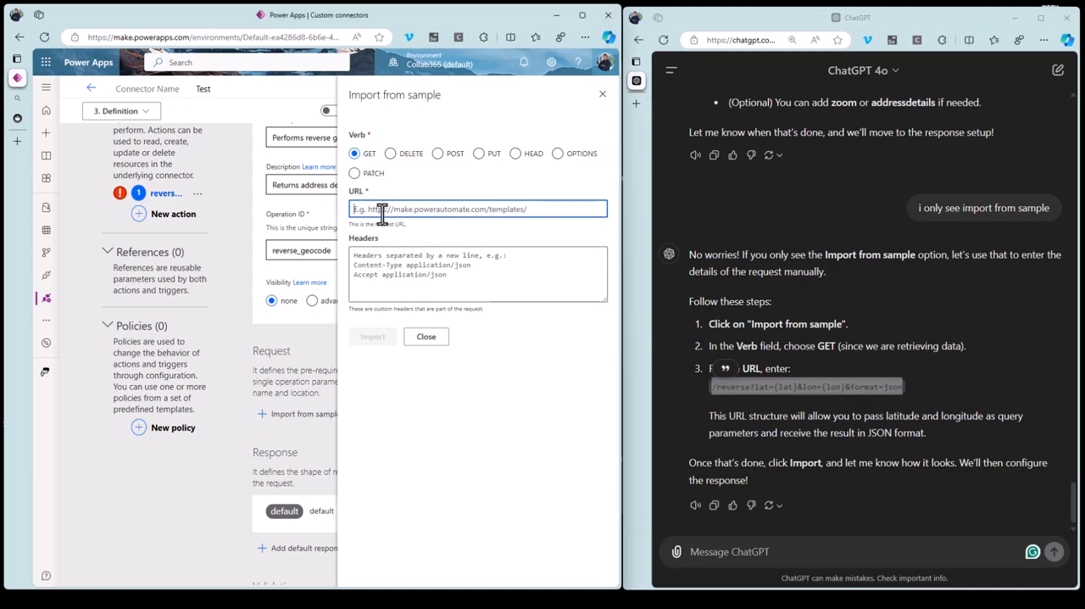
{"action": "key", "text": "ctrl+v"}
{"action": "left_click", "coordinate": [375, 349]}
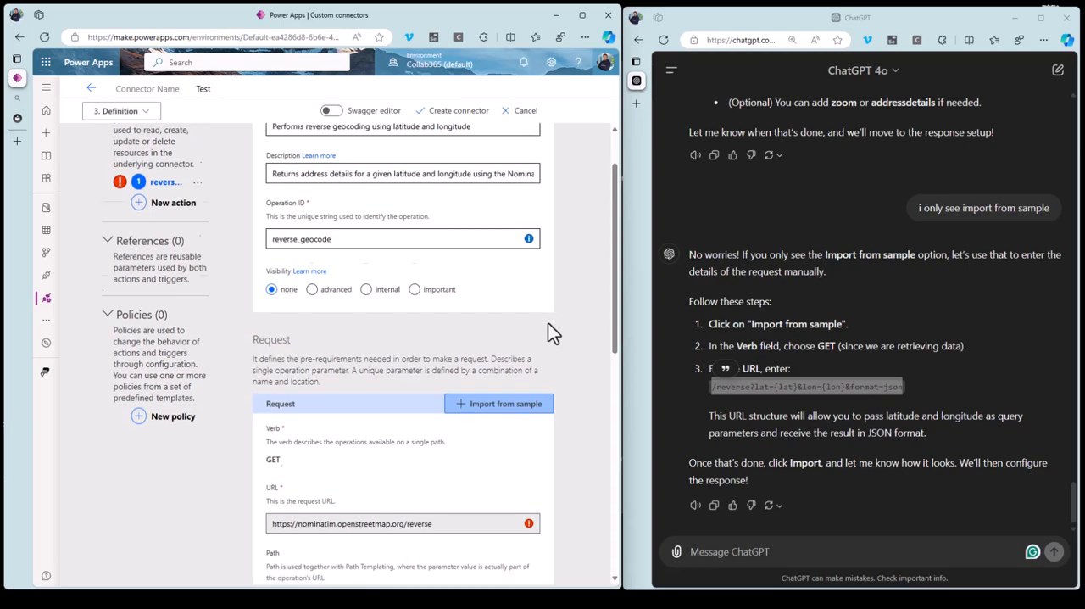
Check the imported request's URL and query parameters, and send ChatGPT "ok lets proceed".
{"action": "scroll", "coordinate": [548, 356], "scroll_direction": "down", "scroll_amount": 2}
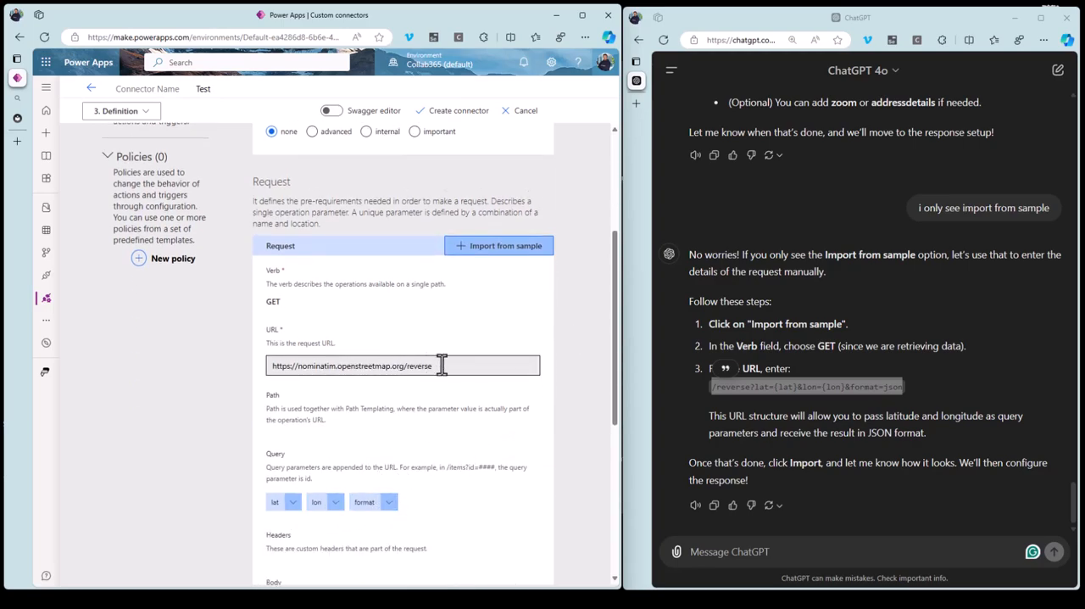
{"action": "scroll", "coordinate": [448, 508], "scroll_direction": "down", "scroll_amount": 2}
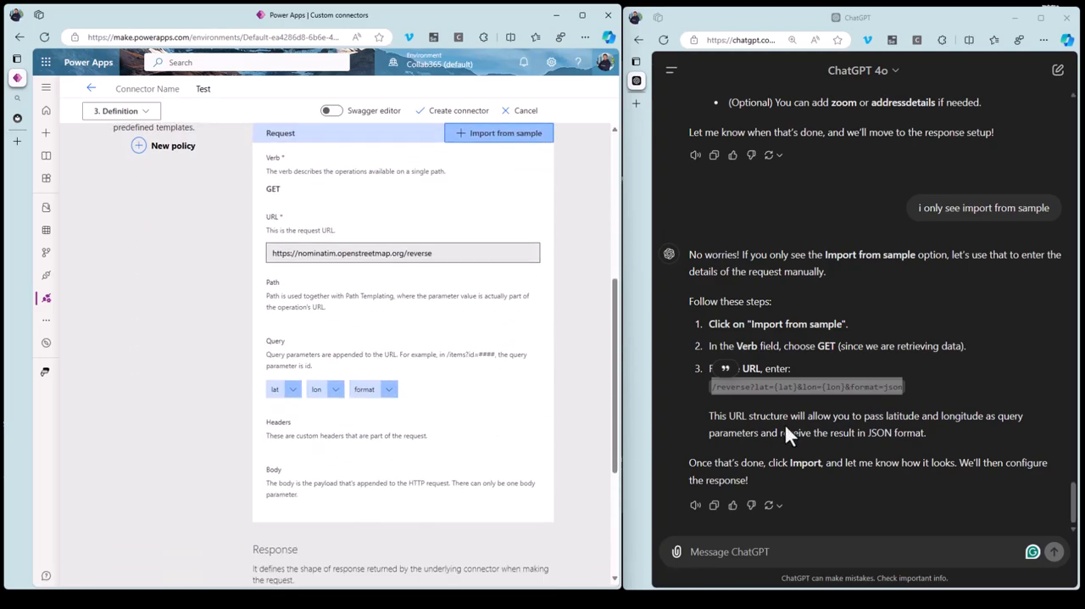
{"action": "left_click", "coordinate": [726, 550]}
{"action": "type", "text": "ok lets proceed"}
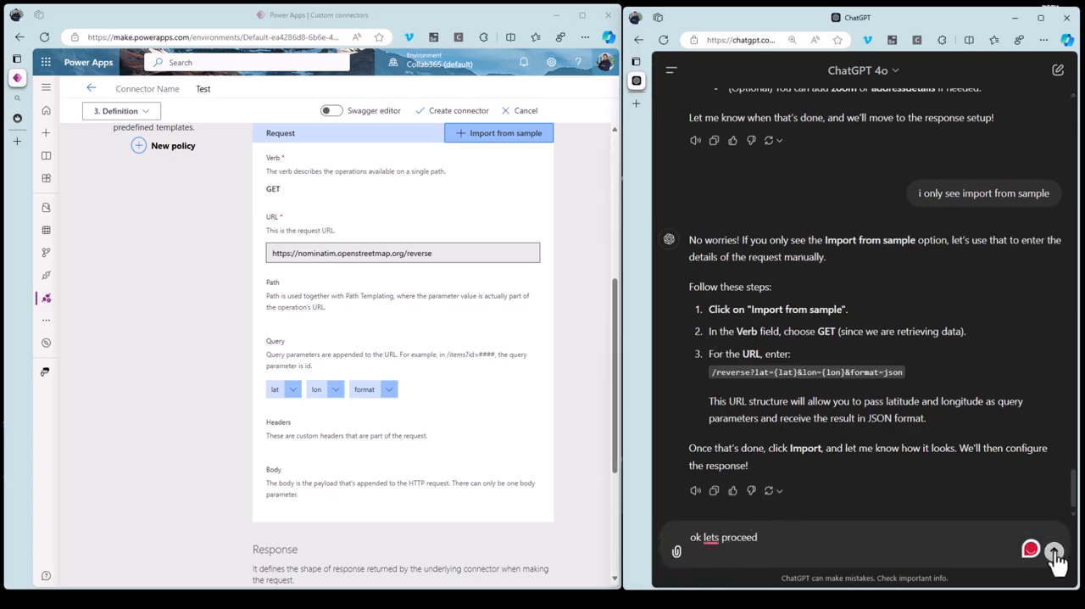
{"action": "left_click", "coordinate": [1054, 551]}
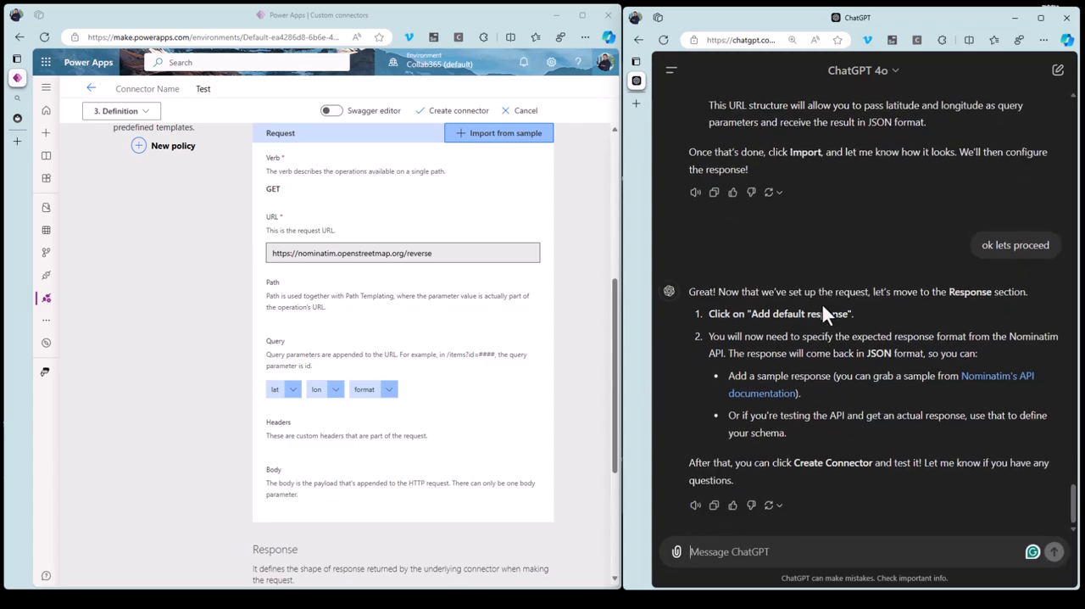
Send ChatGPT a screenshot of the Response section, asking whether a default response already exists and what the words in the white box are.
{"action": "scroll", "coordinate": [485, 359], "scroll_direction": "down", "scroll_amount": 5}
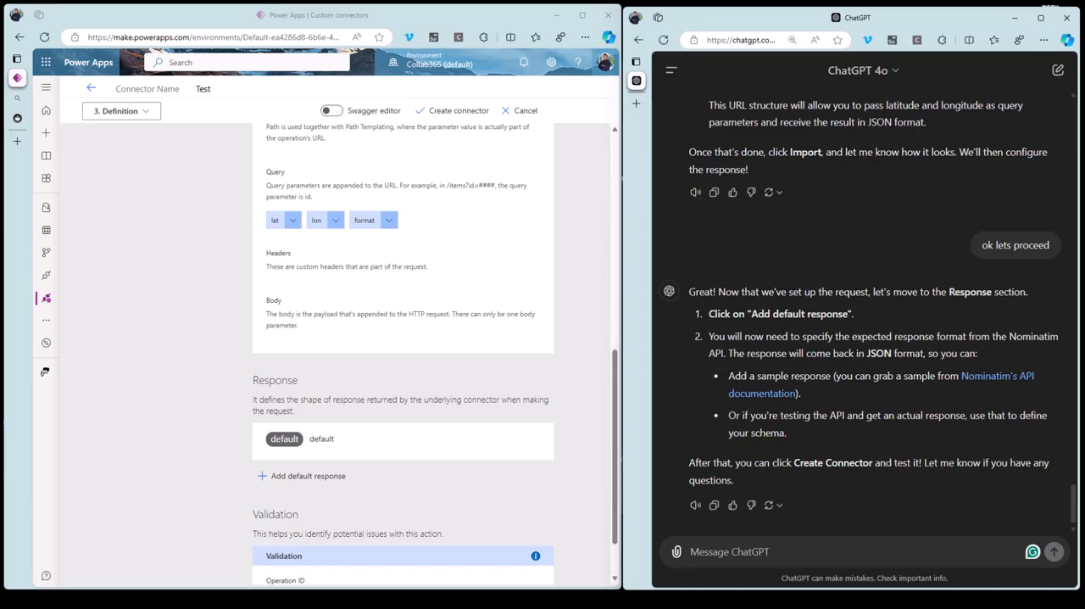
{"action": "key", "text": "super+shift+s"}
{"action": "left_click_drag", "start_coordinate": [70, 353], "coordinate": [583, 504]}
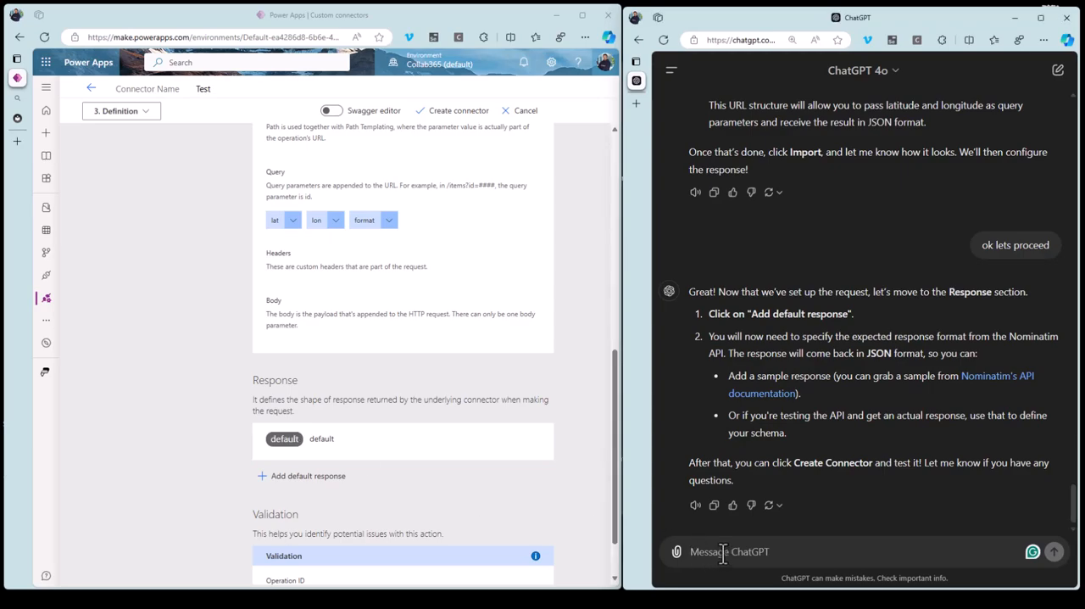
{"action": "key", "text": "ctrl+v"}
{"action": "type", "text": "i already have a default response havent I? what are ythos"}
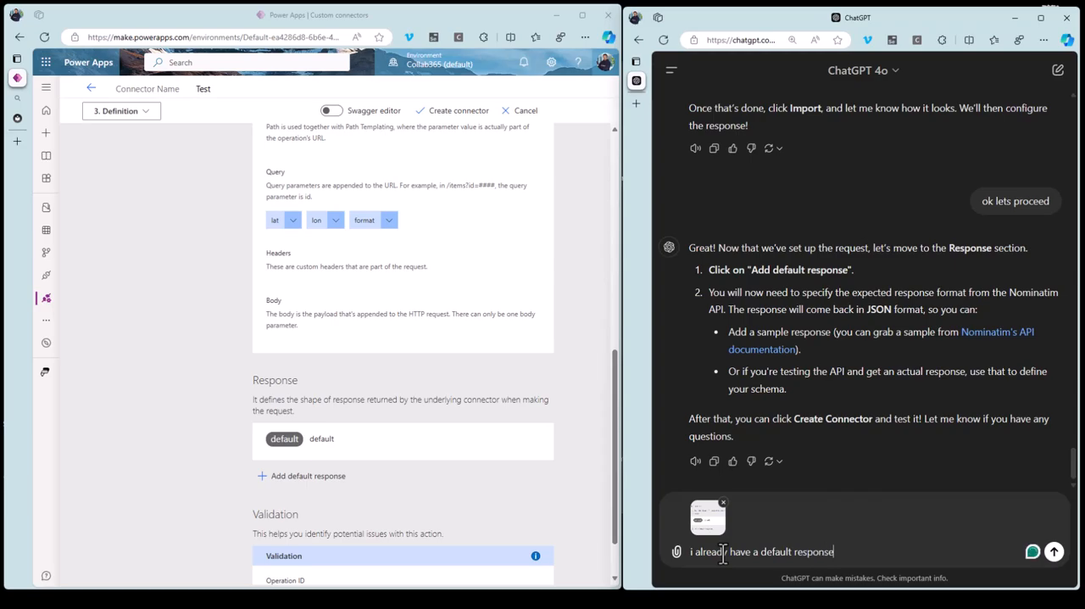
{"action": "key", "text": "BackSpace"}
{"action": "key", "text": "BackSpace"}
{"action": "key", "text": "BackSpace"}
{"action": "key", "text": "BackSpace"}
{"action": "key", "text": "BackSpace"}
{"action": "type", "text": "those to words in the white box?"}
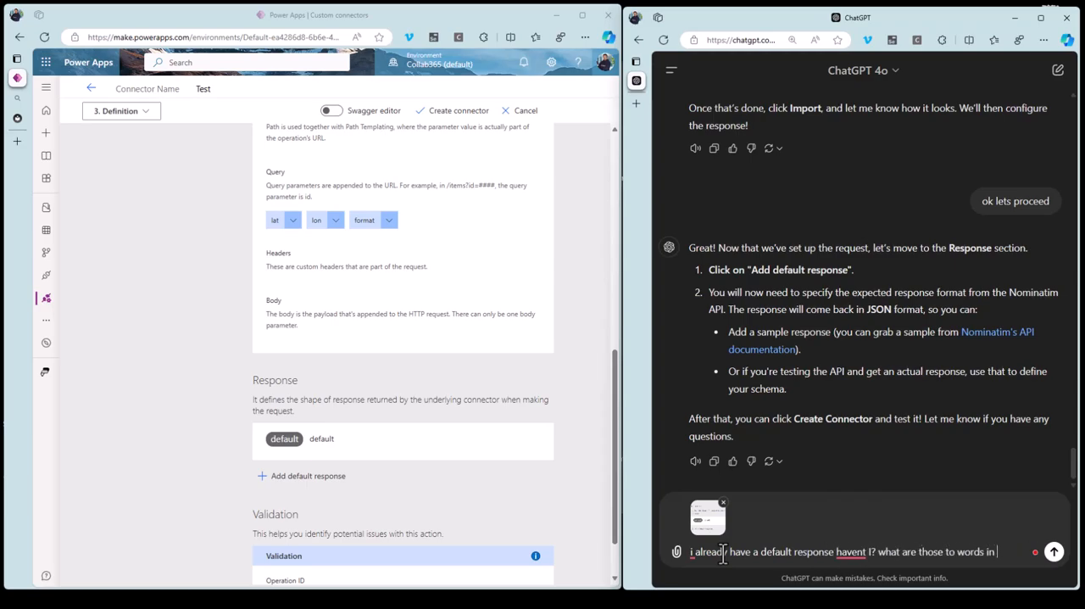
{"action": "key", "text": "shift+Return"}
{"action": "key", "text": "Return"}
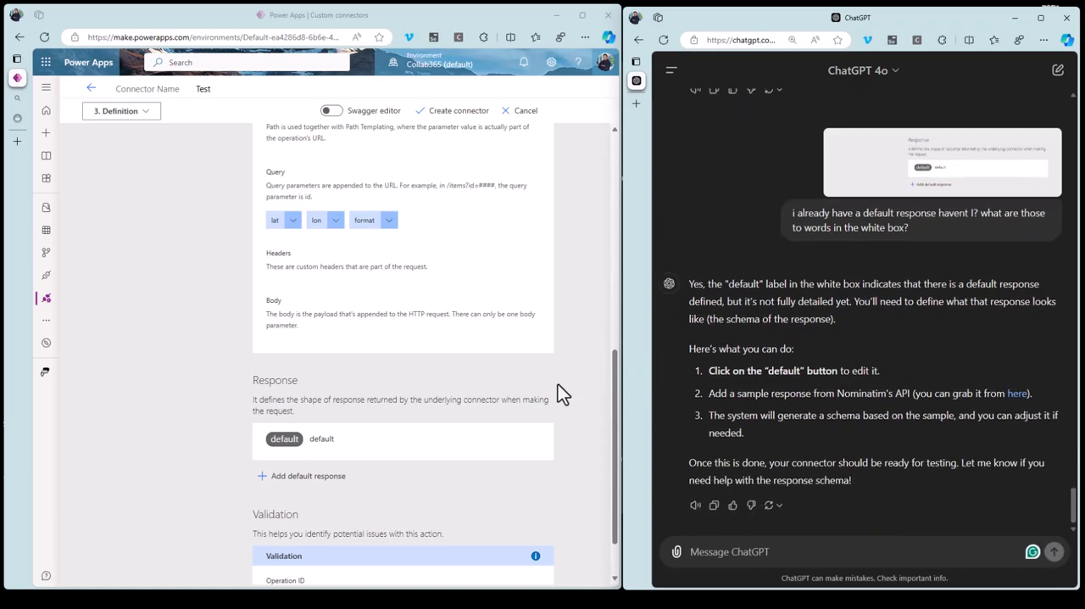
Open the action's default response for editing, look through ChatGPT's linked Nominatim Reverse documentation for a sample, and return to the chat.
{"action": "left_click", "coordinate": [286, 439]}
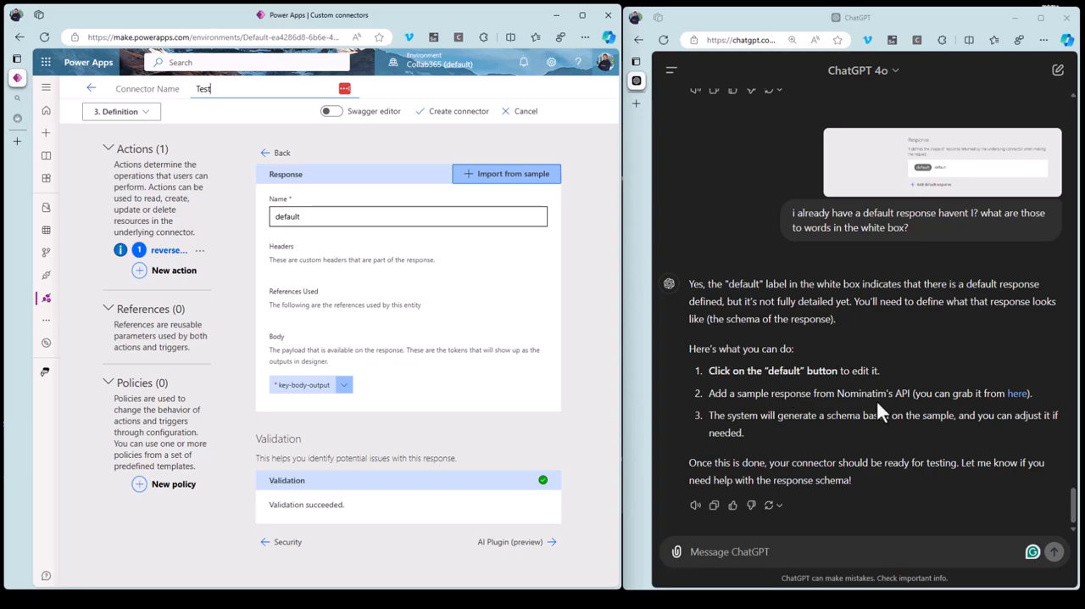
{"action": "right_click", "coordinate": [1019, 395]}
{"action": "left_click", "coordinate": [1011, 397]}
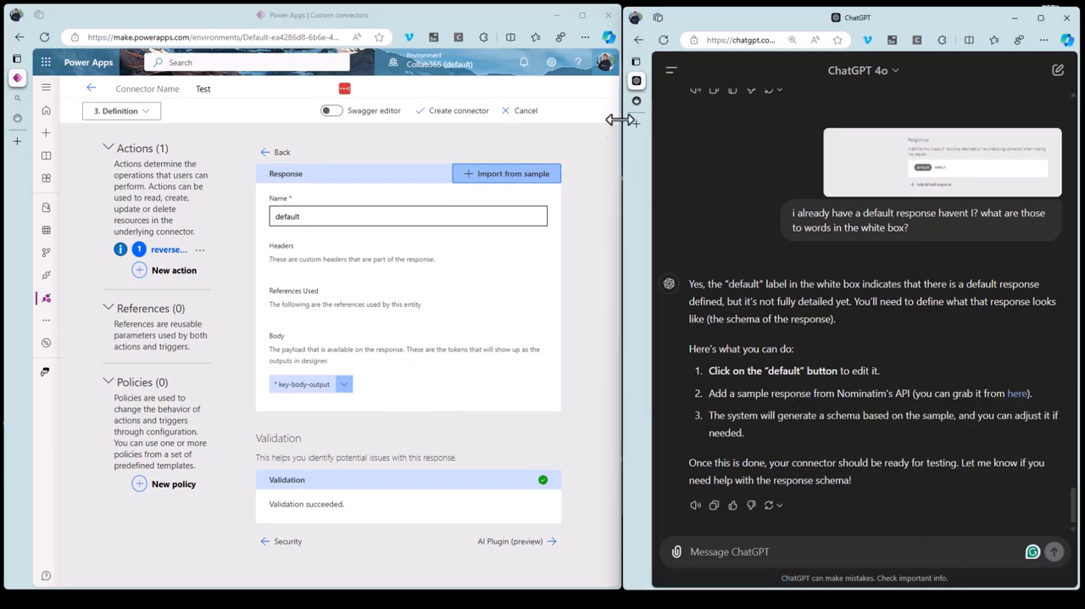
{"action": "scroll", "coordinate": [742, 331], "scroll_direction": "down", "scroll_amount": 7}
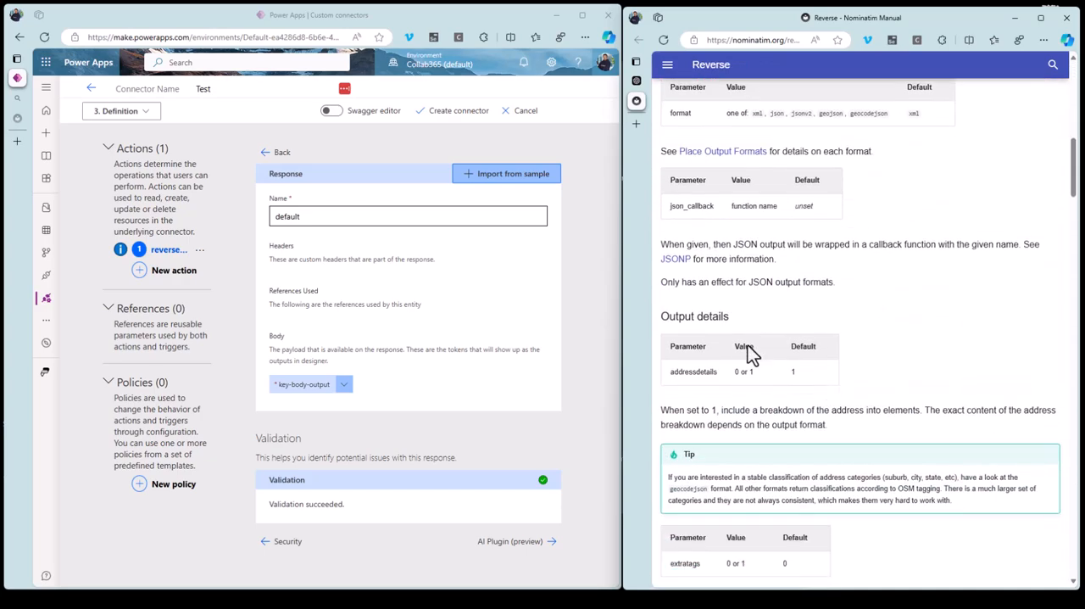
{"action": "scroll", "coordinate": [903, 387], "scroll_direction": "down", "scroll_amount": 2}
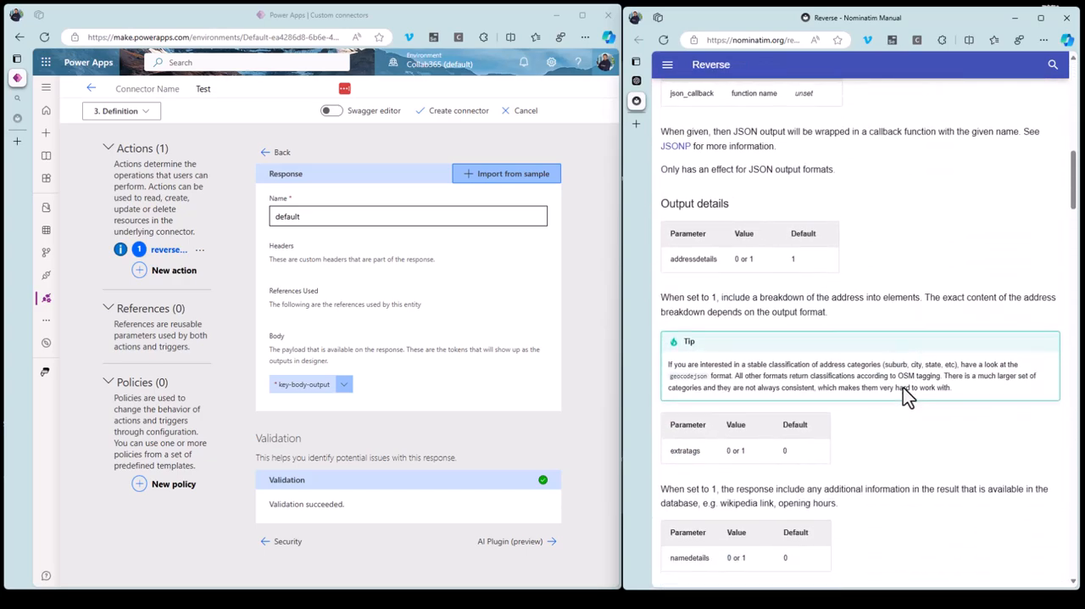
{"action": "scroll", "coordinate": [866, 350], "scroll_direction": "down", "scroll_amount": 2}
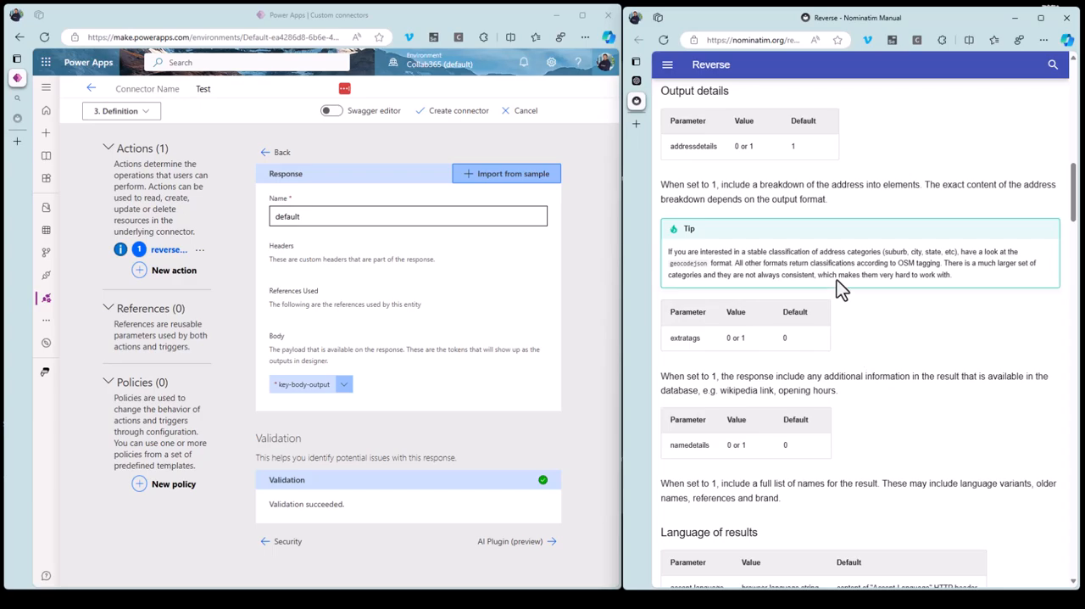
{"action": "scroll", "coordinate": [845, 397], "scroll_direction": "down", "scroll_amount": 3}
{"action": "left_click", "coordinate": [666, 83]}
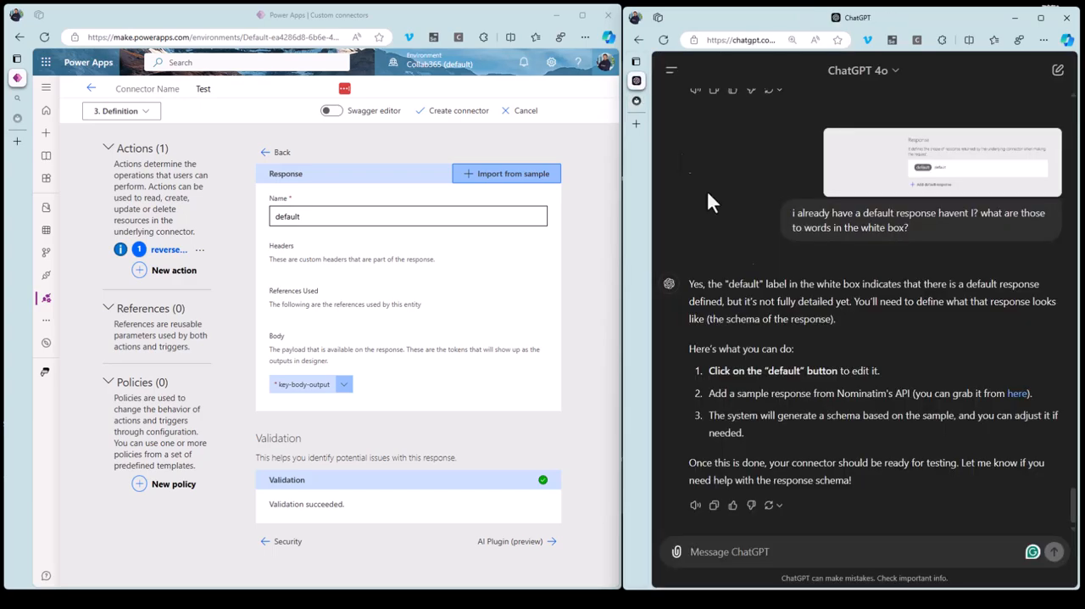
Ask ChatGPT "can you give me a sample response instead?" and copy the JSON code it provides.
{"action": "left_click", "coordinate": [811, 549]}
{"action": "type", "text": "can you give me a sam"}
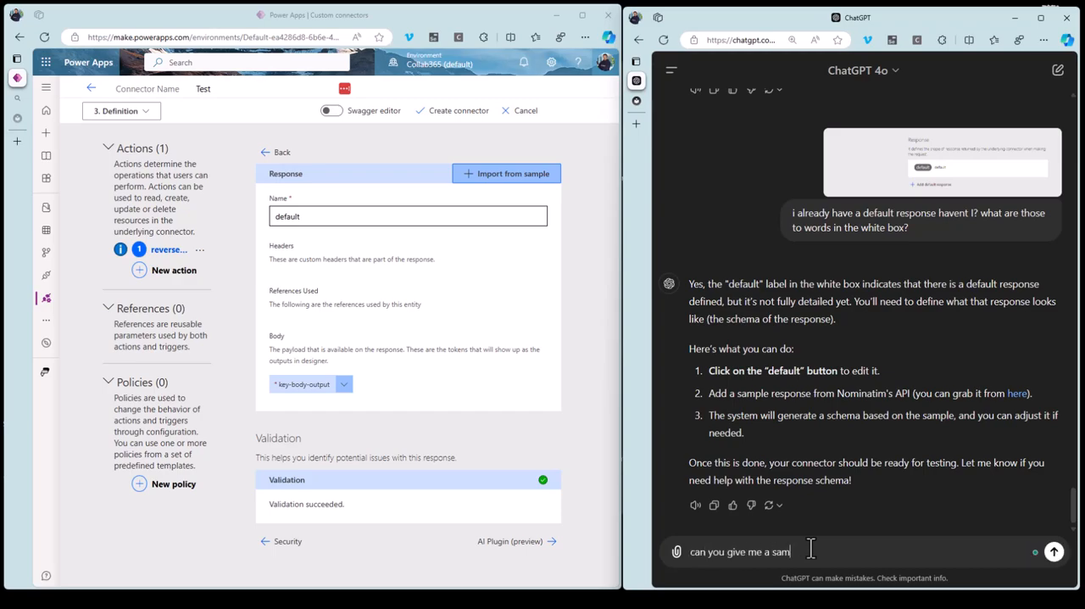
{"action": "type", "text": "ple response instead?"}
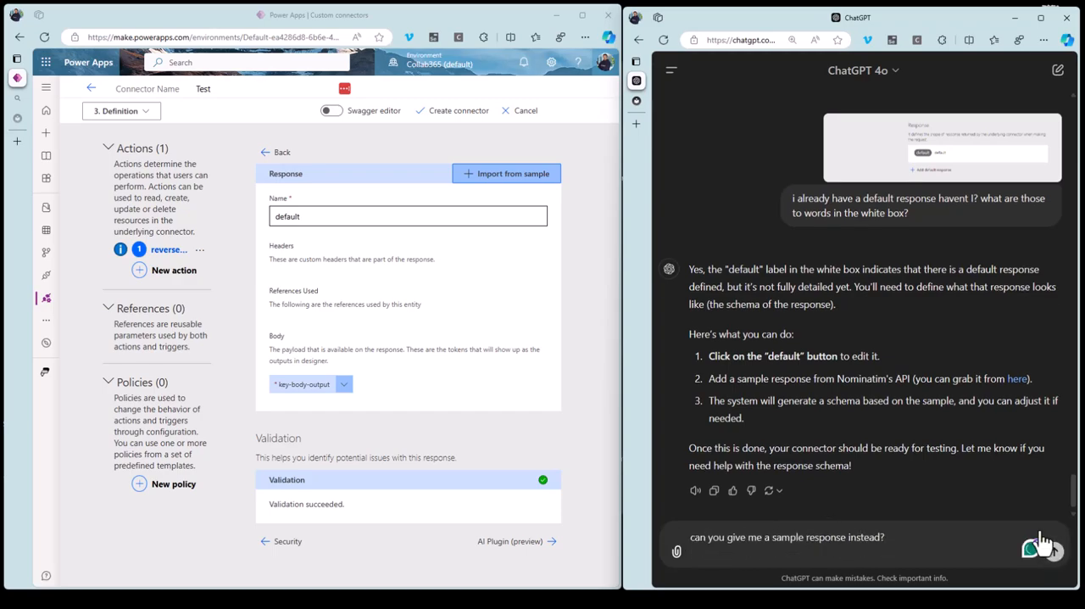
{"action": "key", "text": "Return"}
{"action": "scroll", "coordinate": [751, 302], "scroll_direction": "up", "scroll_amount": 3}
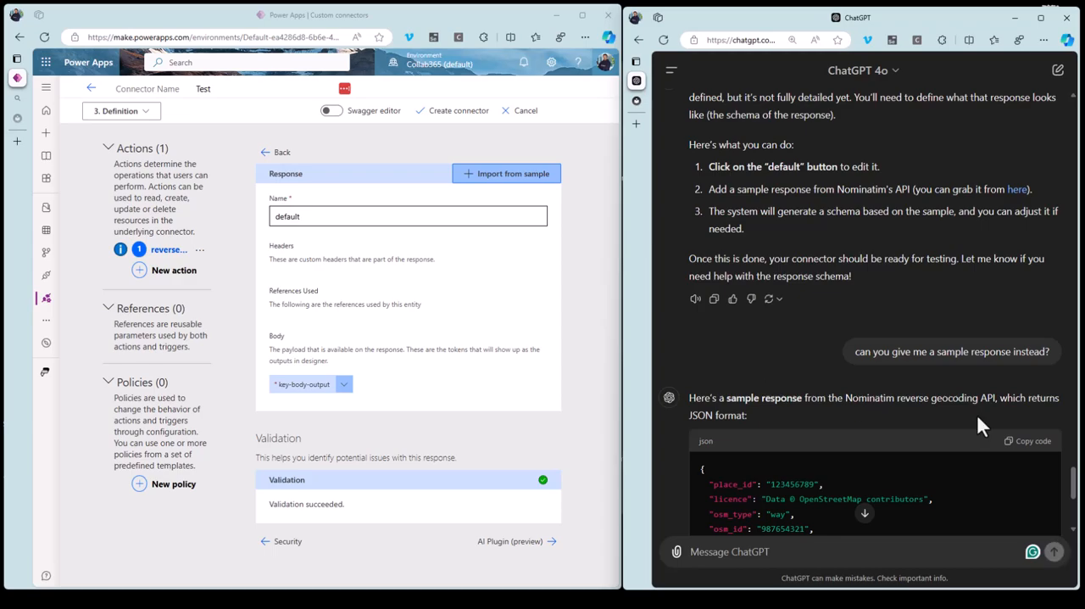
{"action": "scroll", "coordinate": [1026, 407], "scroll_direction": "down", "scroll_amount": 2}
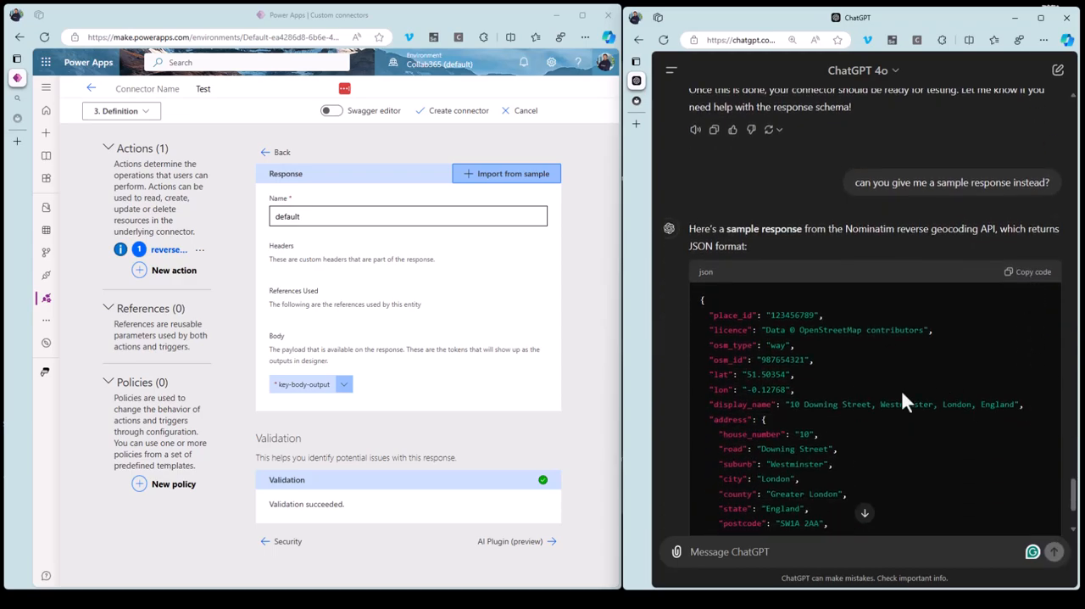
{"action": "left_click", "coordinate": [1029, 273]}
Reread ChatGPT's response-setup instructions and send it the message "i can only see import from sample".
{"action": "scroll", "coordinate": [800, 271], "scroll_direction": "up", "scroll_amount": 3}
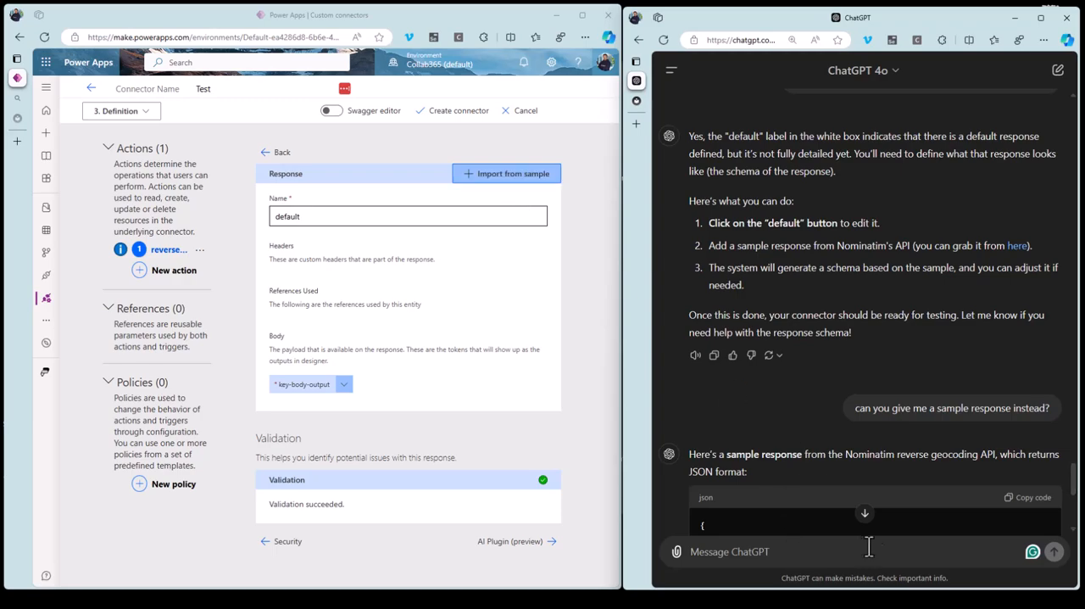
{"action": "scroll", "coordinate": [878, 520], "scroll_direction": "down", "scroll_amount": 5}
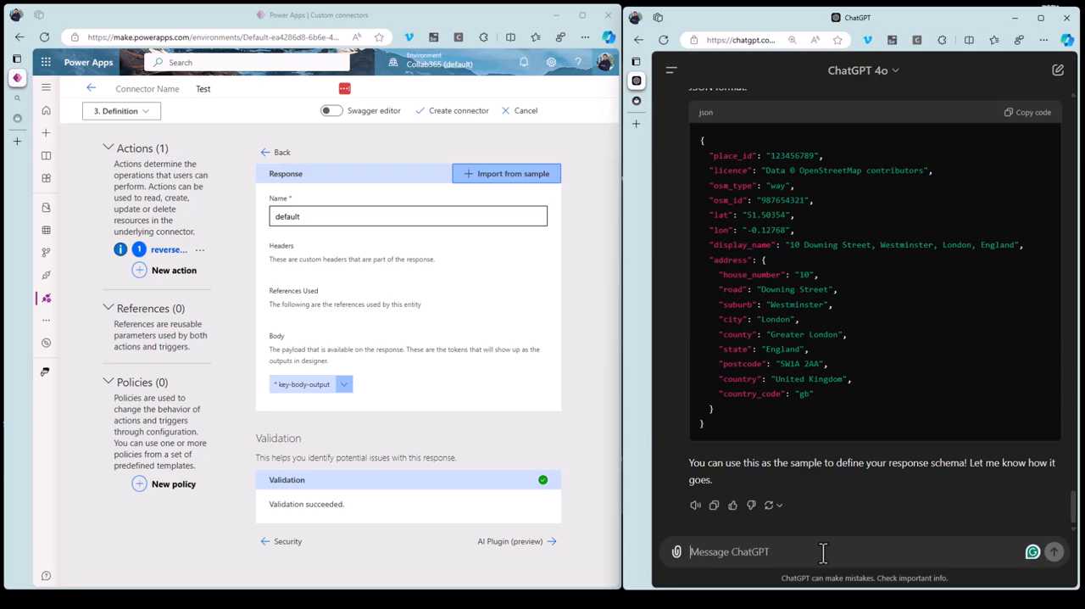
{"action": "type", "text": "i can only see import from sameple"}
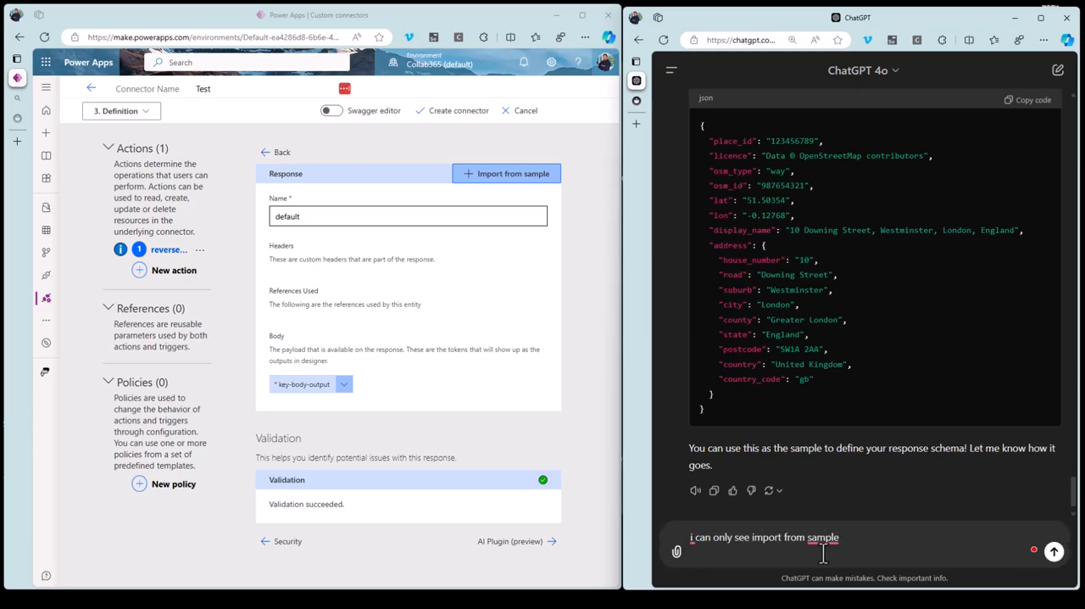
{"action": "left_click", "coordinate": [1053, 550]}
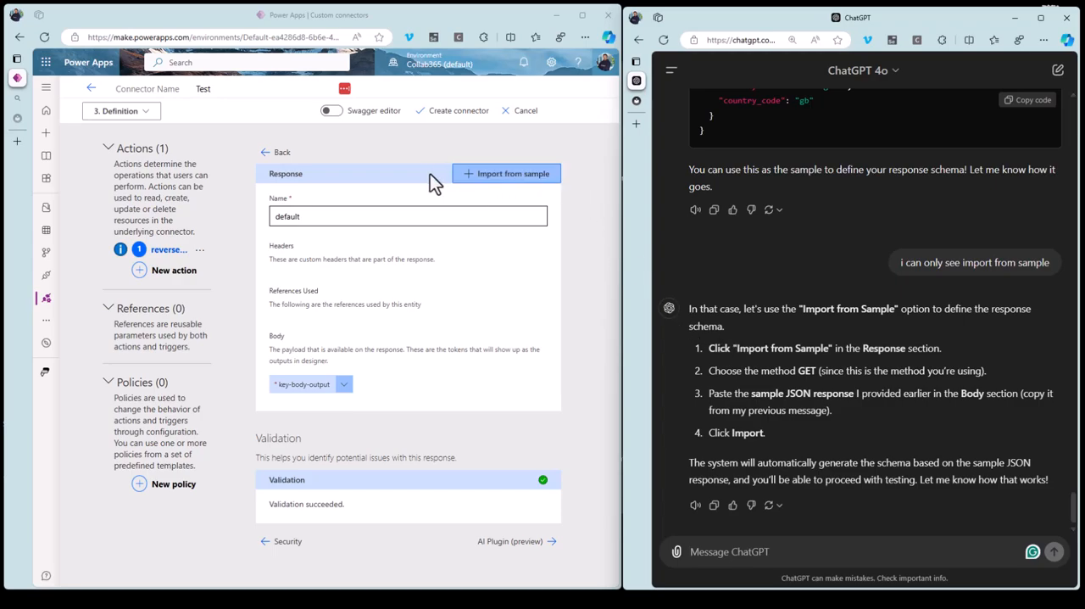
Import the copied sample JSON as the body of the default response and check the generated fields and validation.
{"action": "left_click", "coordinate": [497, 184]}
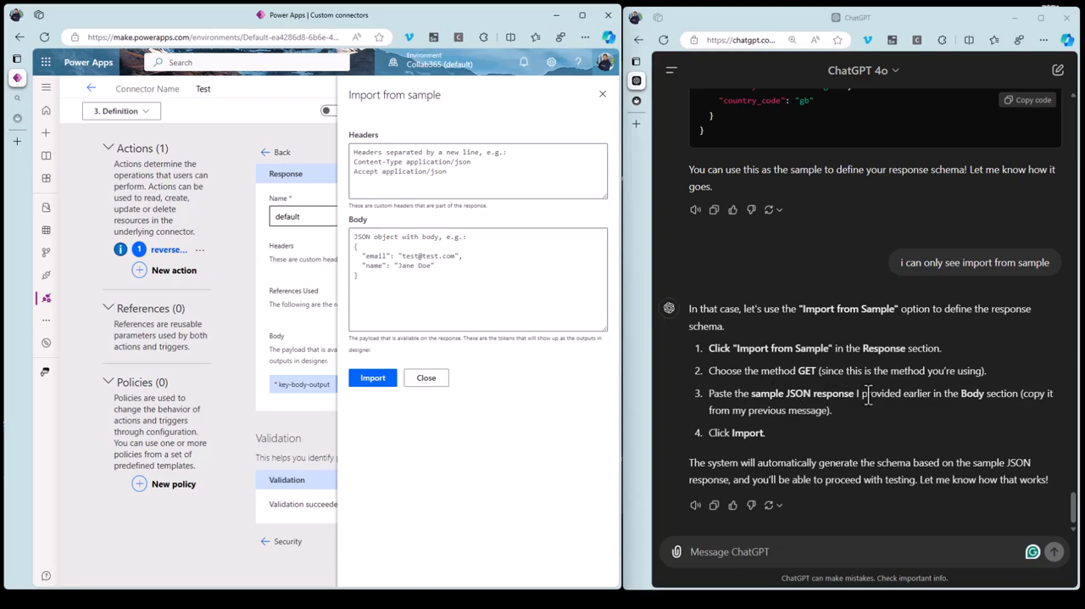
{"action": "left_click", "coordinate": [414, 241]}
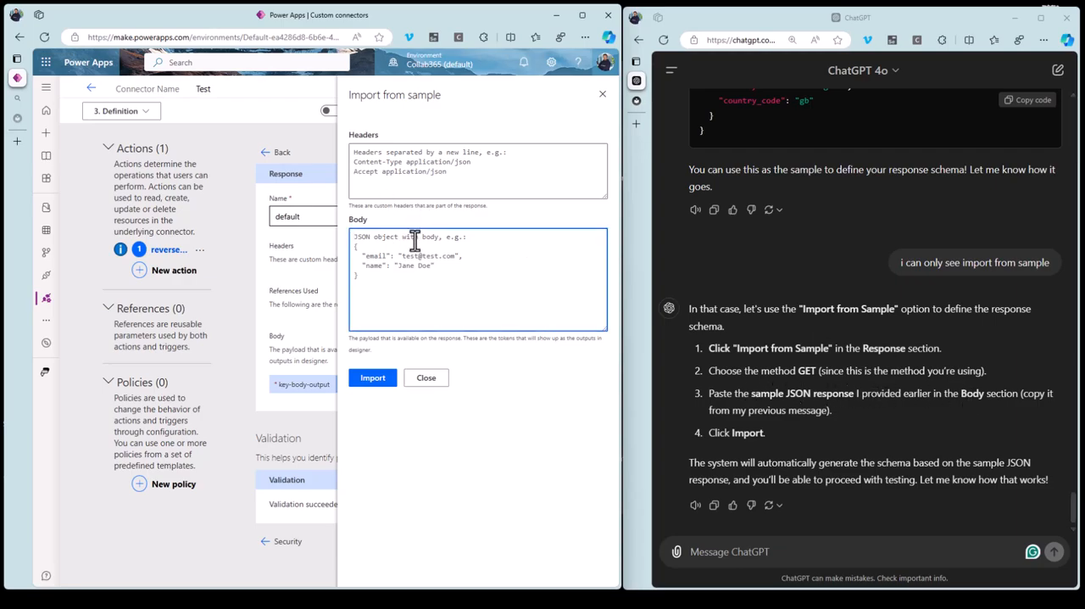
{"action": "key", "text": "ctrl+v"}
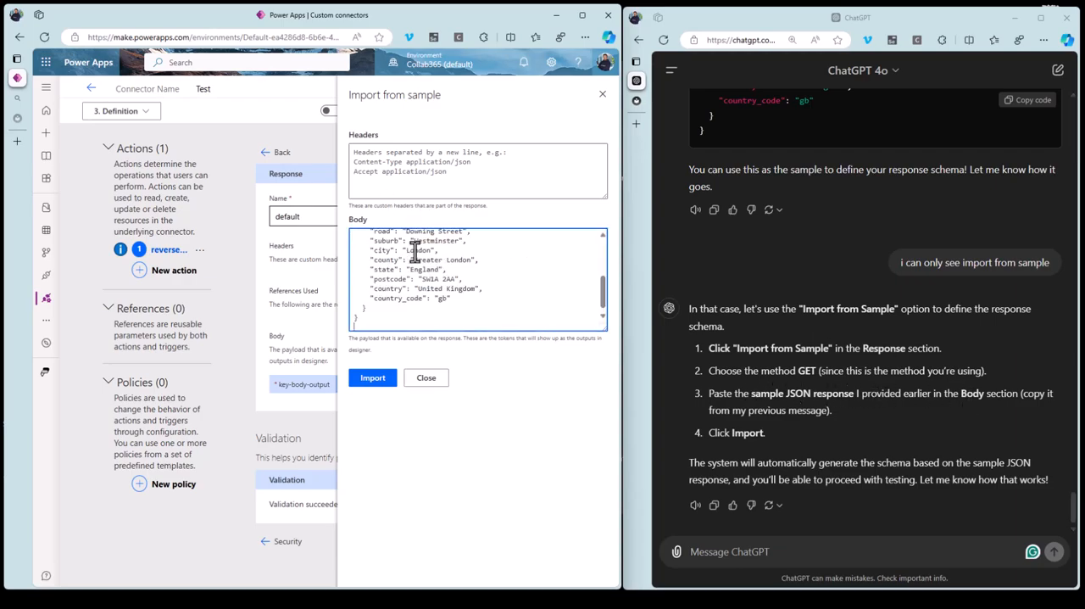
{"action": "left_click", "coordinate": [377, 380]}
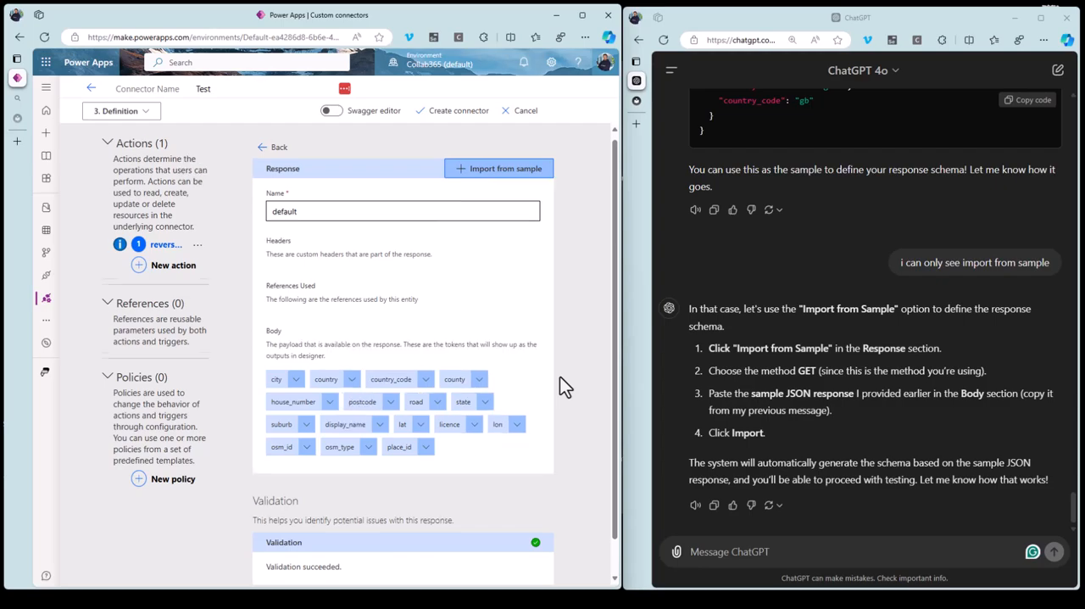
{"action": "scroll", "coordinate": [561, 381], "scroll_direction": "down", "scroll_amount": 1}
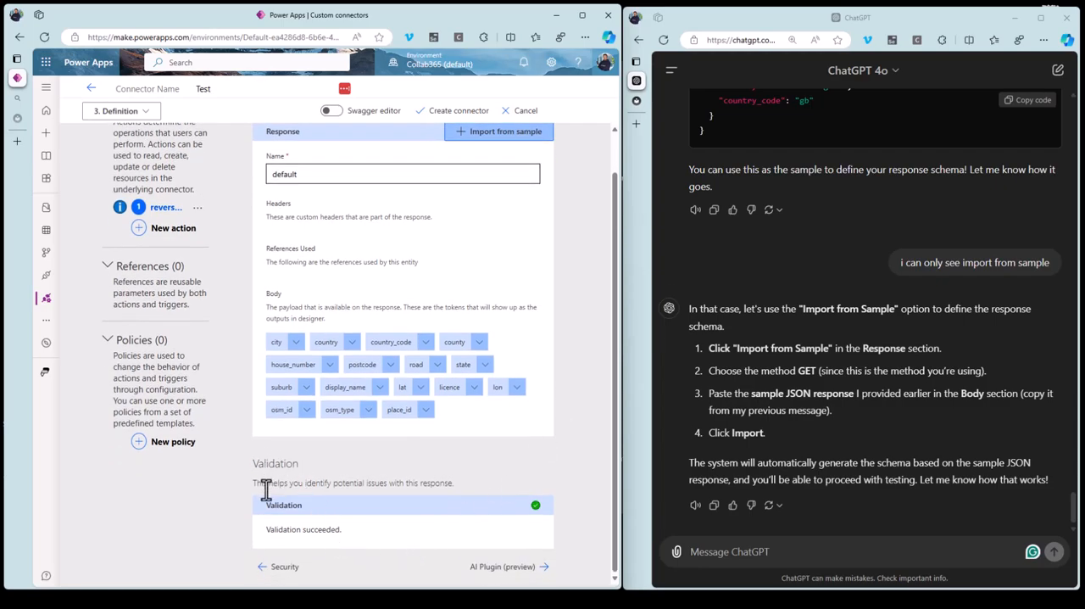
Ask ChatGPT "ok what next" and compare its instructions with the connector's response page.
{"action": "left_click", "coordinate": [749, 551]}
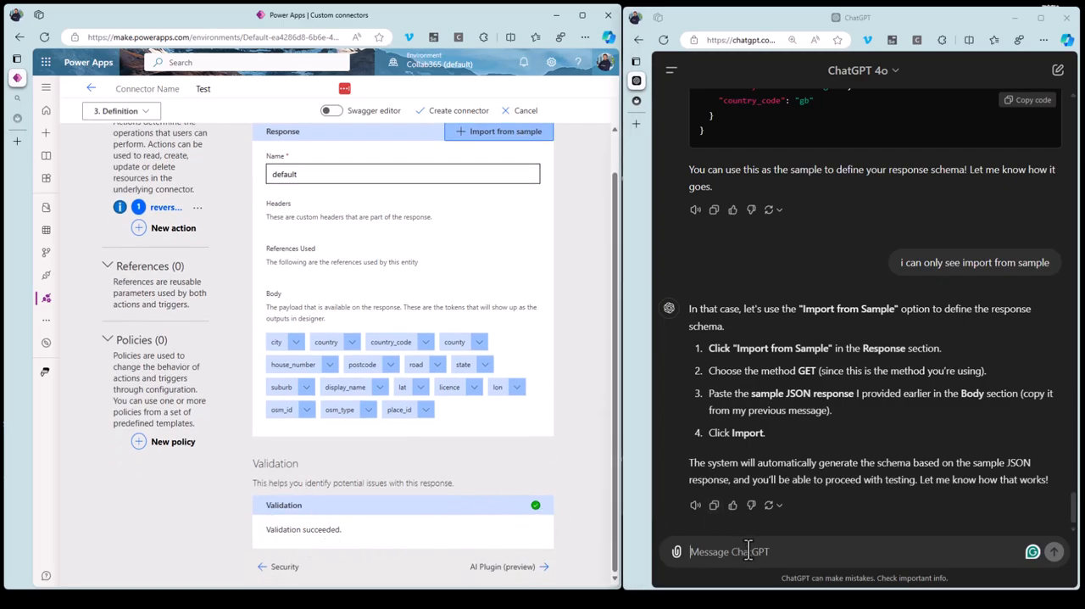
{"action": "type", "text": "ok what next"}
{"action": "key", "text": "shift+Return"}
{"action": "key", "text": "Return"}
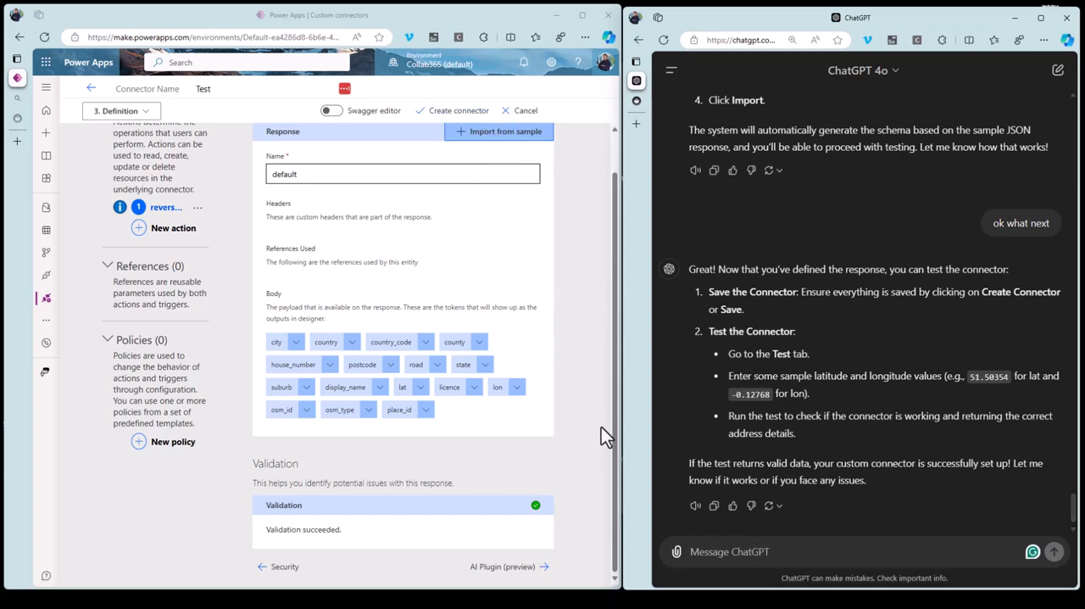
{"action": "scroll", "coordinate": [601, 432], "scroll_direction": "up", "scroll_amount": 1}
{"action": "scroll", "coordinate": [615, 458], "scroll_direction": "down", "scroll_amount": 1}
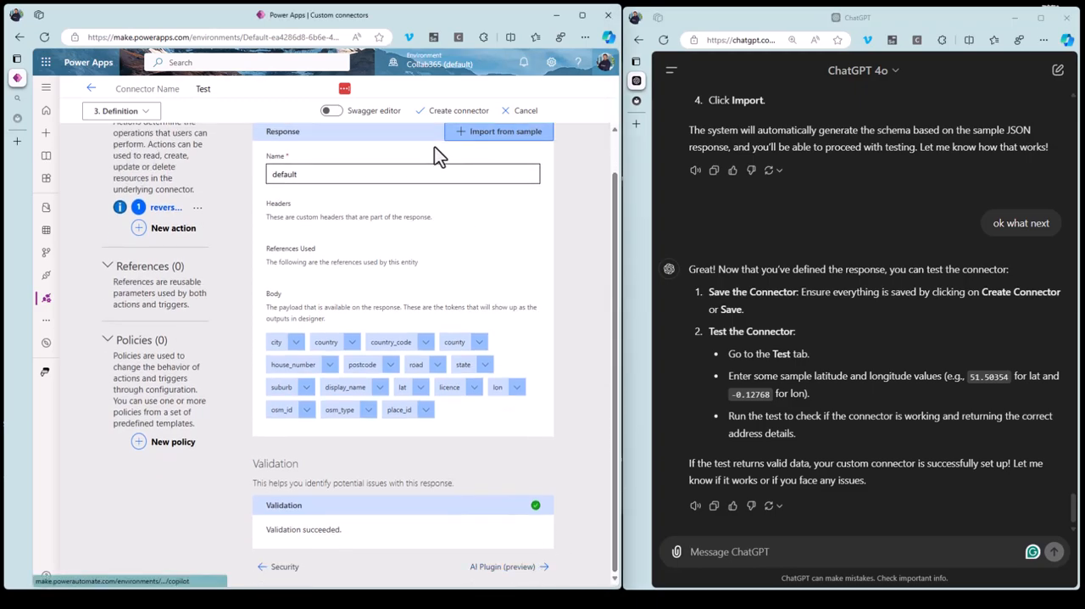
Send ChatGPT a screenshot of the response page with "this is what i see on screen, what do I press?", and create the connector.
{"action": "left_click", "coordinate": [748, 549]}
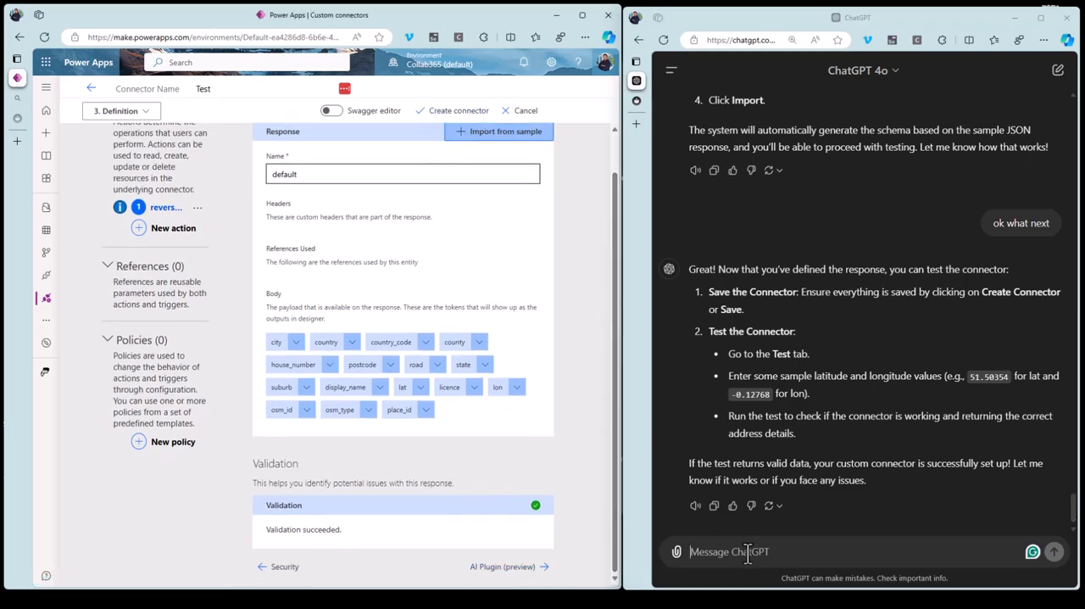
{"action": "key", "text": "super+shift+s"}
{"action": "left_click_drag", "start_coordinate": [37, 49], "coordinate": [607, 557]}
{"action": "key", "text": "ctrl+v"}
{"action": "type", "text": "this is what i see on screen, what do I press?"}
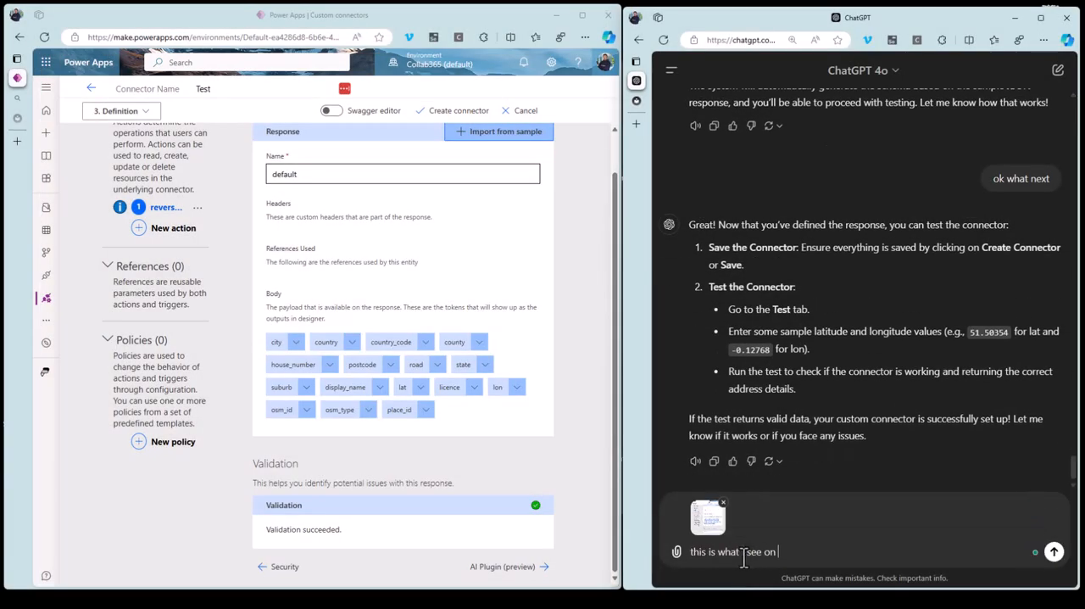
{"action": "left_click", "coordinate": [1055, 553]}
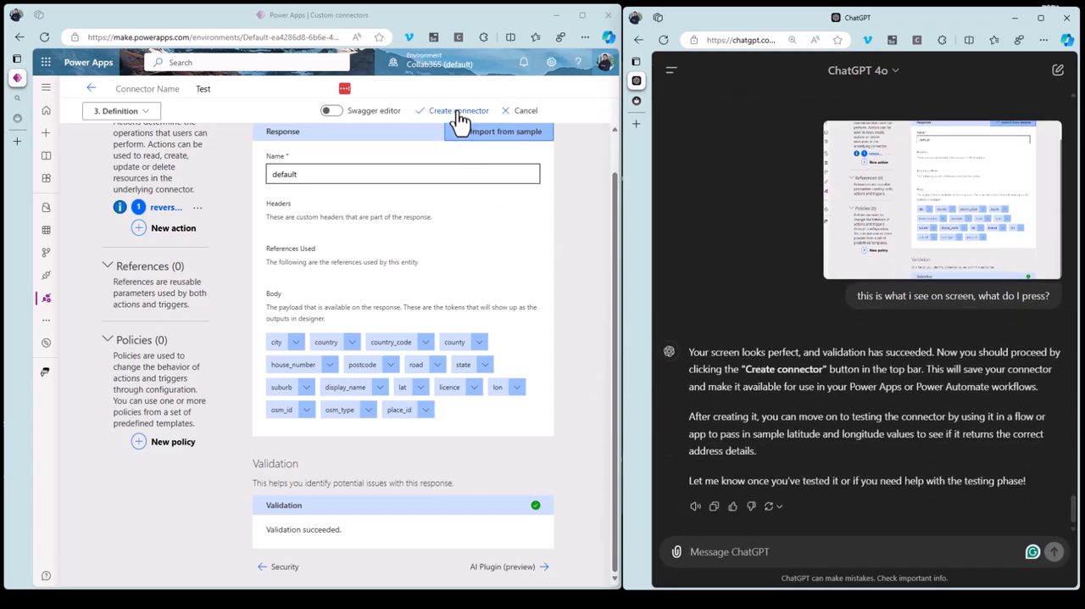
{"action": "left_click", "coordinate": [459, 120]}
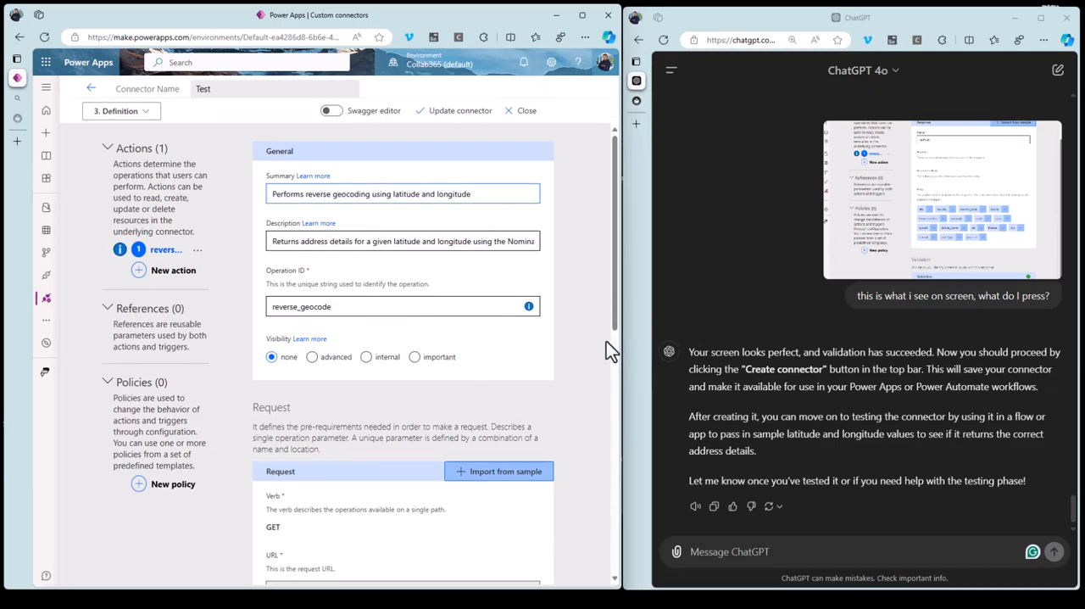
Look through the Nominatim Reverse documentation's output options and return to the connector's definition page.
{"action": "left_click", "coordinate": [18, 118]}
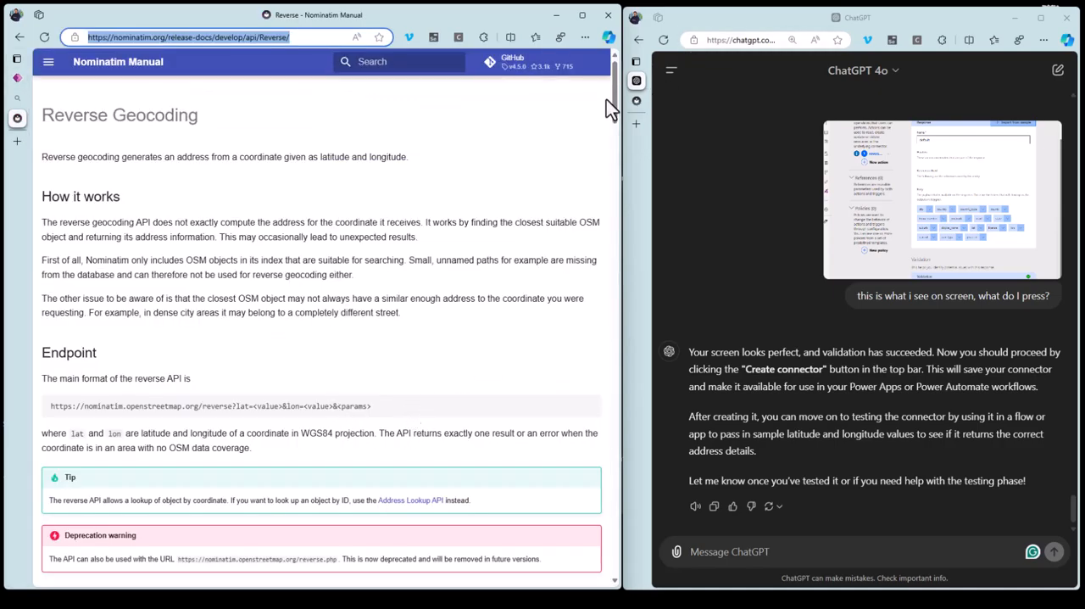
{"action": "left_click_drag", "start_coordinate": [612, 89], "coordinate": [621, 331]}
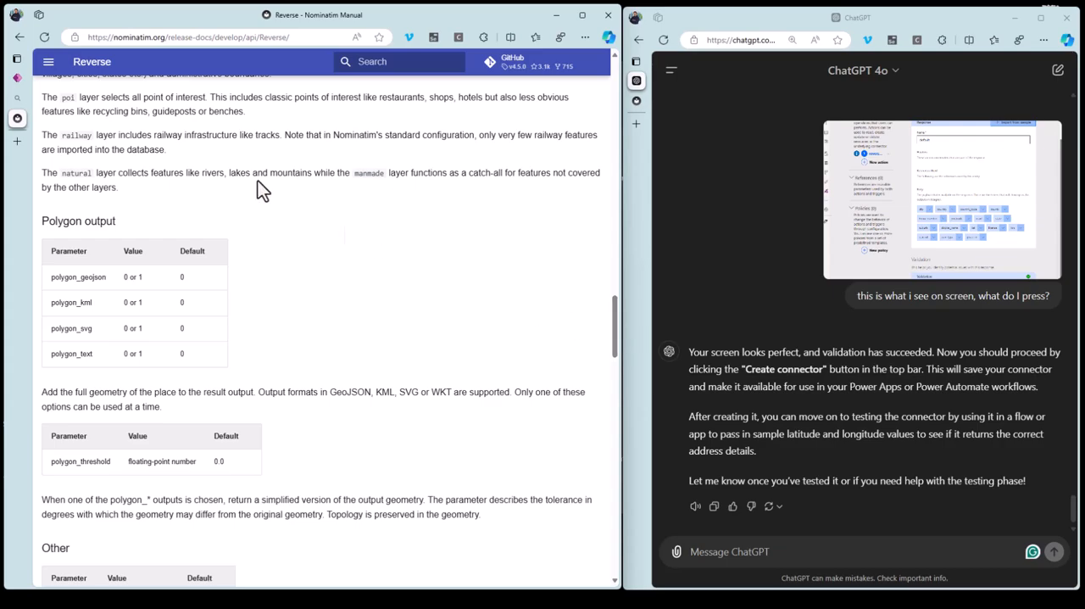
{"action": "mouse_move", "coordinate": [37, 109]}
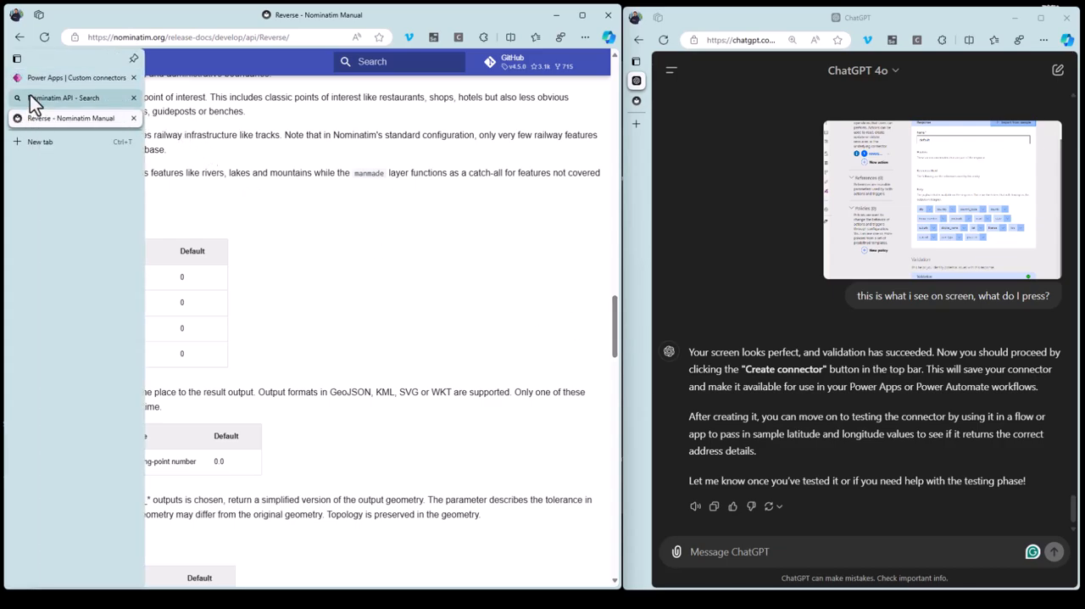
{"action": "left_click", "coordinate": [39, 77]}
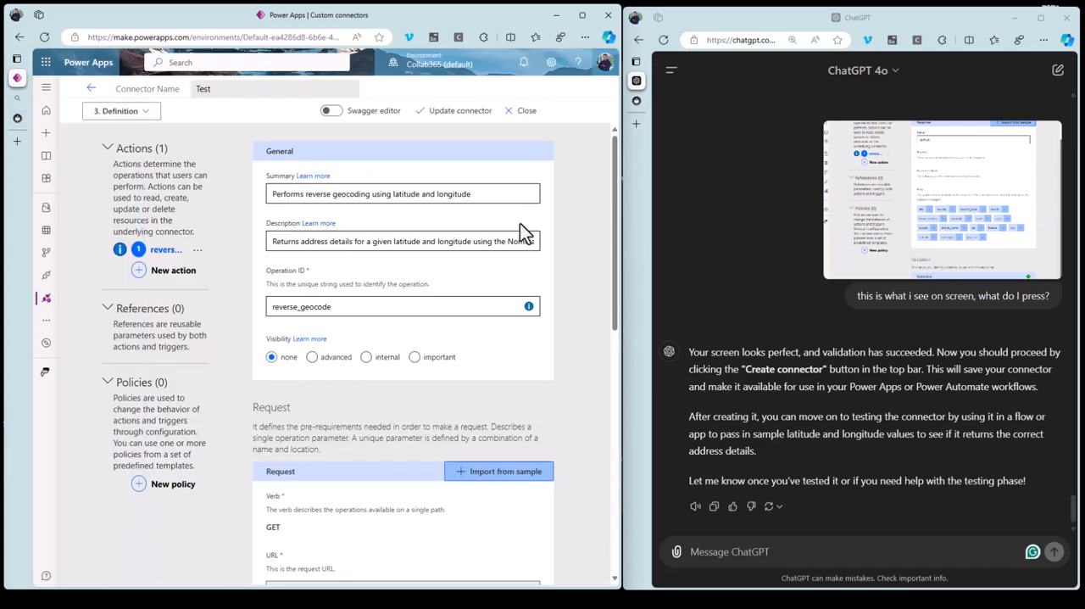
{"action": "mouse_move", "coordinate": [613, 167]}
{"action": "left_mouse_down"}
{"action": "mouse_move", "coordinate": [628, 435]}
{"action": "mouse_move", "coordinate": [606, 159]}
{"action": "left_mouse_up"}
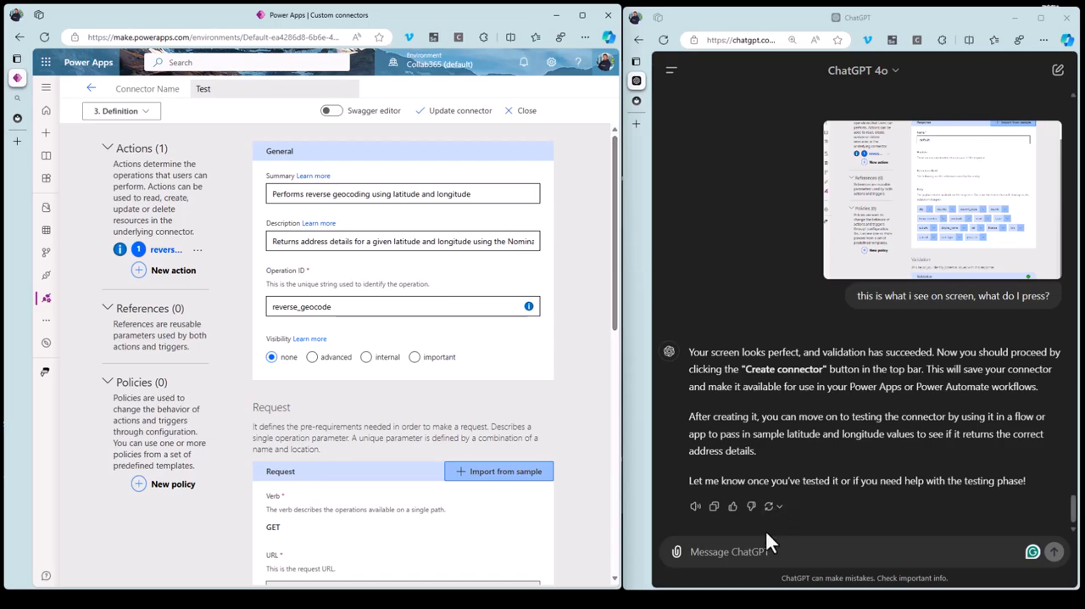
Send ChatGPT "ok im on that same screen with an update connector message at the top. what next? how do i test this?".
{"action": "left_click", "coordinate": [757, 551]}
{"action": "type", "text": "ok im on that same "}
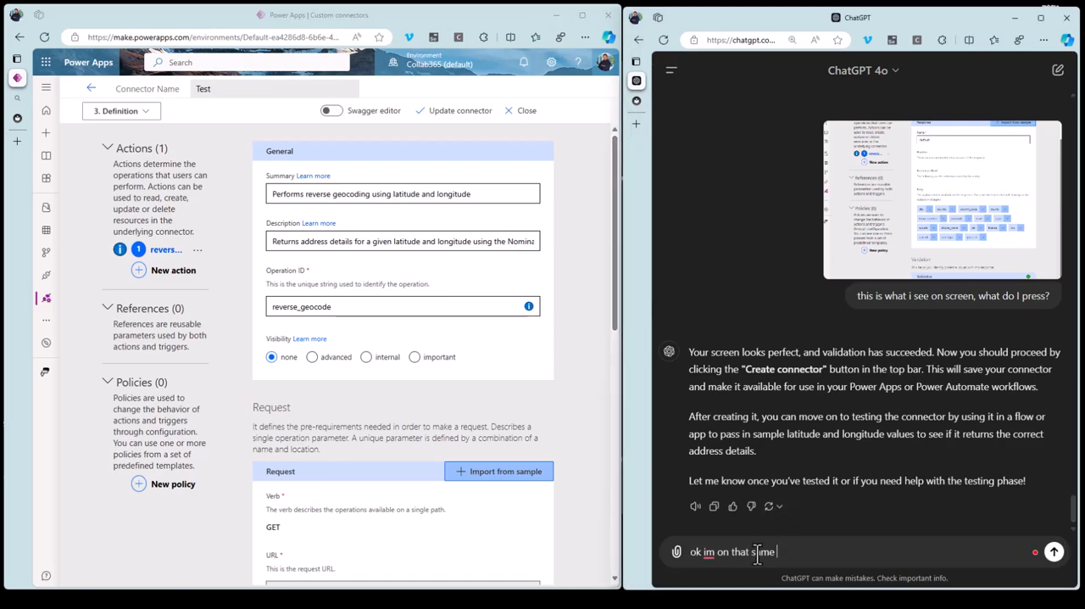
{"action": "type", "text": "screen with an update connector message at "}
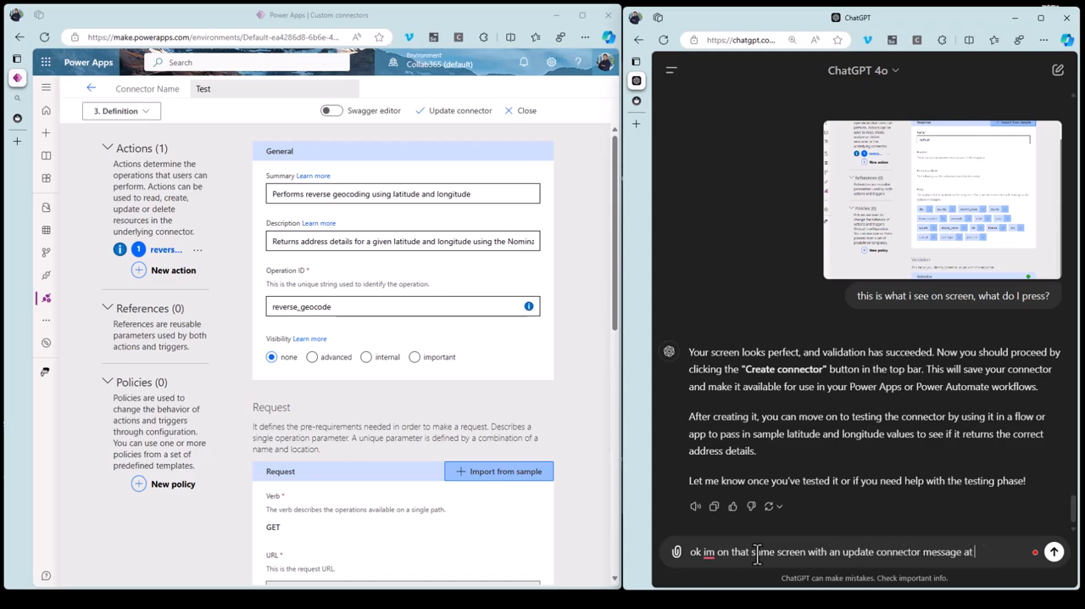
{"action": "type", "text": "the top. what next?"}
{"action": "key", "text": "shift+Return"}
{"action": "type", "text": "how do i test this?"}
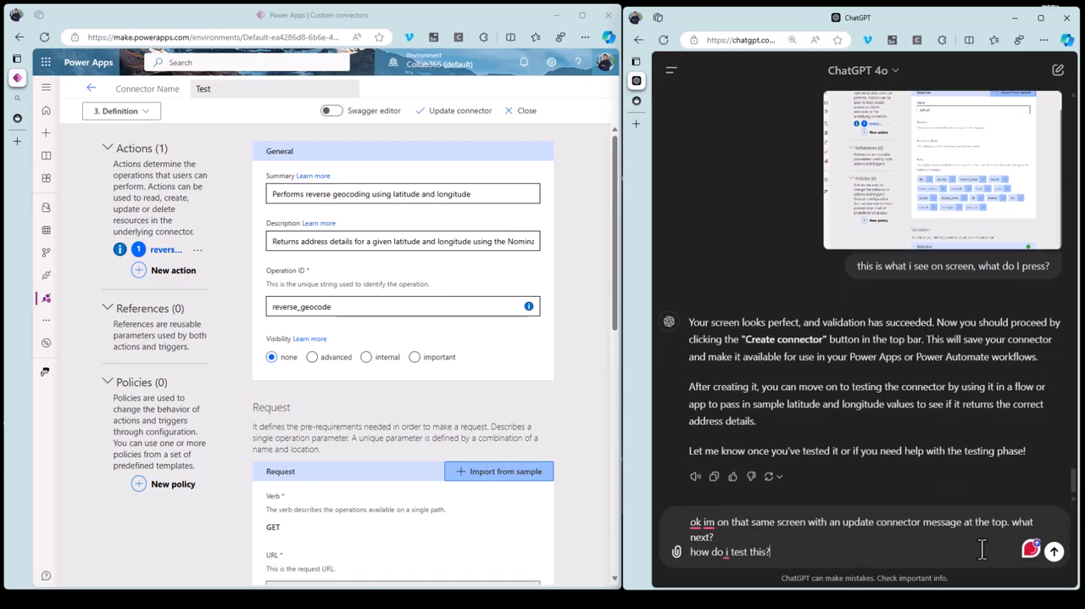
{"action": "key", "text": "Return"}
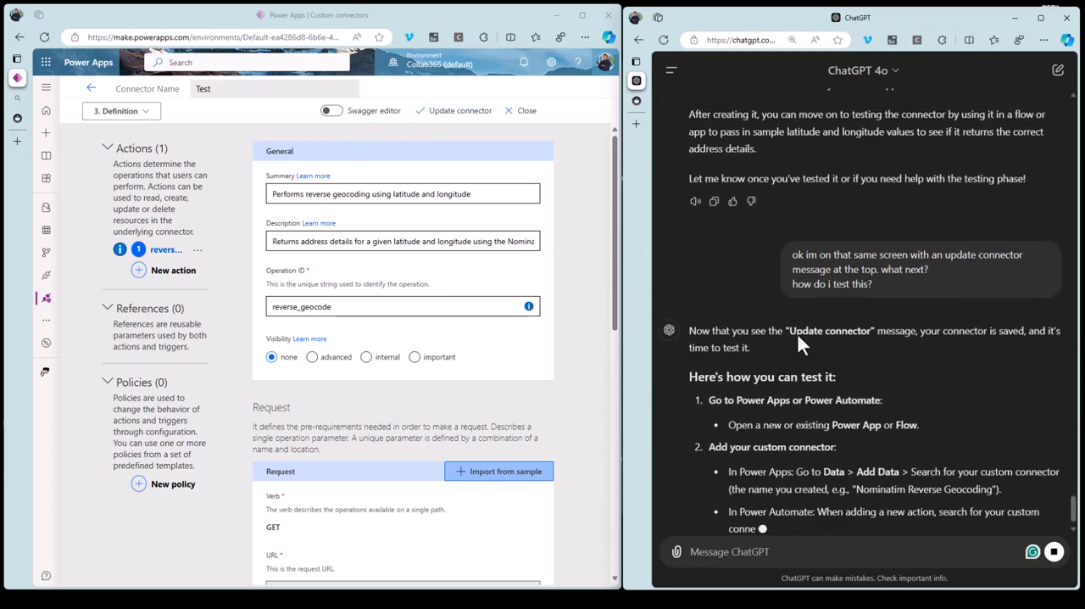
Read ChatGPT's testing instructions and ask it "is there a quicker way using this interface".
{"action": "scroll", "coordinate": [888, 496], "scroll_direction": "up", "scroll_amount": 3}
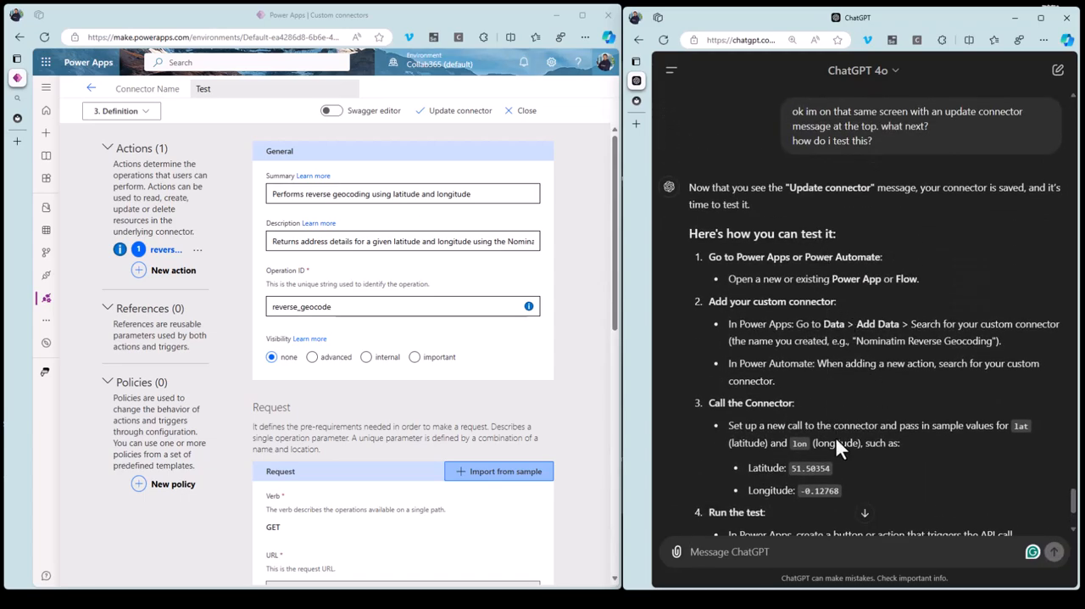
{"action": "scroll", "coordinate": [834, 442], "scroll_direction": "down", "scroll_amount": 2}
{"action": "left_click", "coordinate": [771, 551]}
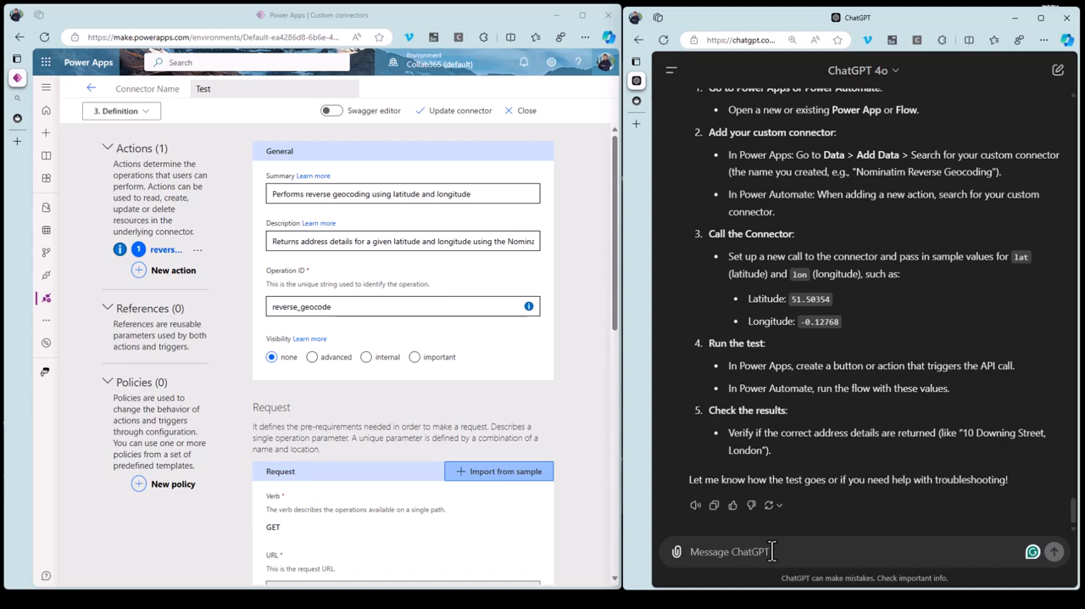
{"action": "type", "text": "is there a quicker way using this inter"}
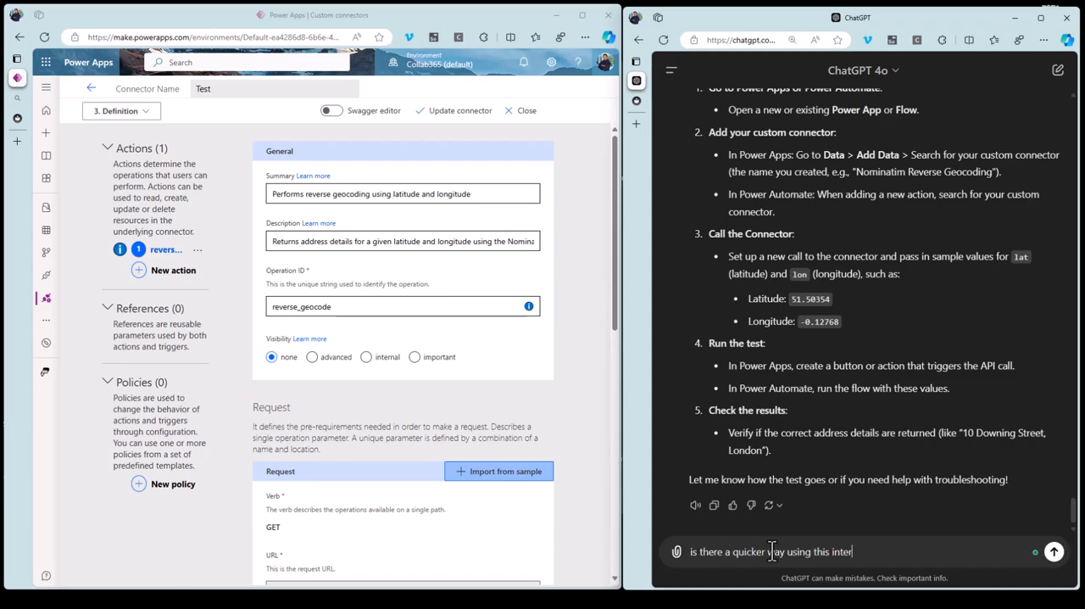
{"action": "type", "text": "face"}
{"action": "key", "text": "shift+Return"}
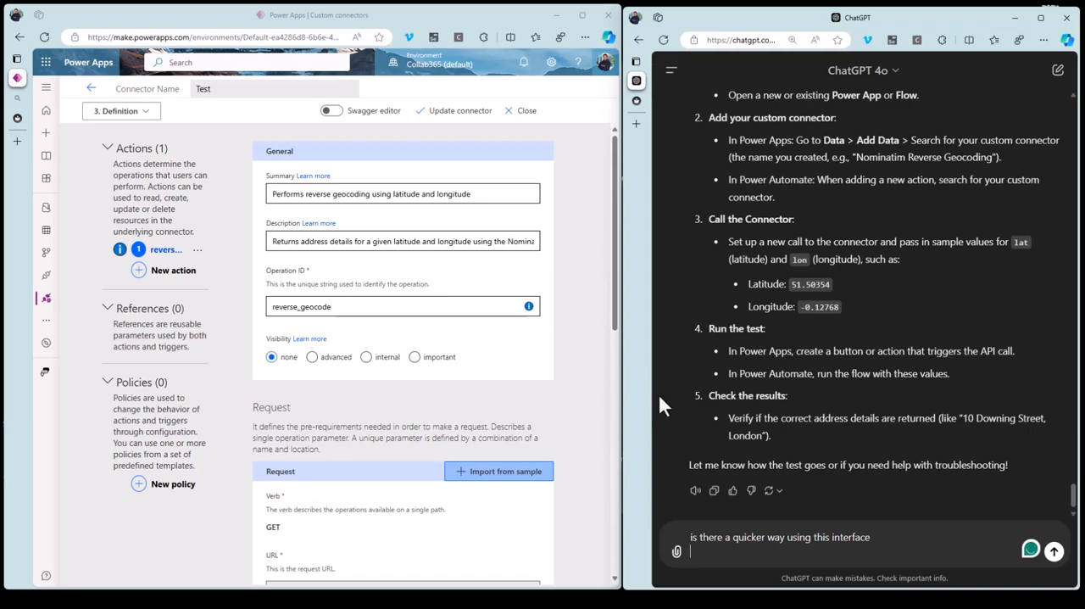
{"action": "left_click", "coordinate": [1053, 551]}
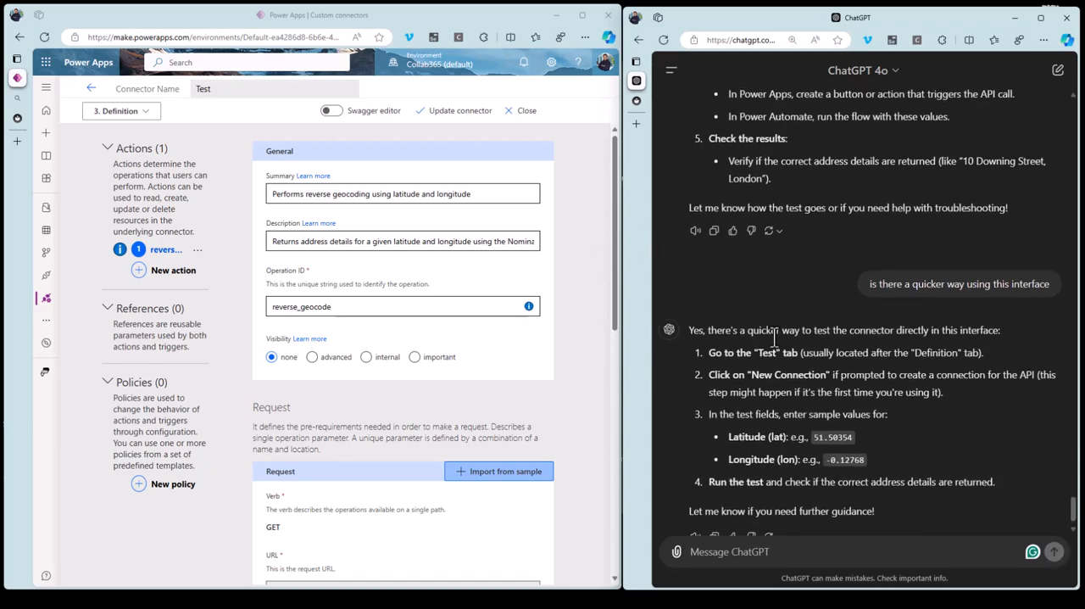
Create a new connection for the Test connector from its test page, and return to the custom connectors list.
{"action": "left_click", "coordinate": [132, 112]}
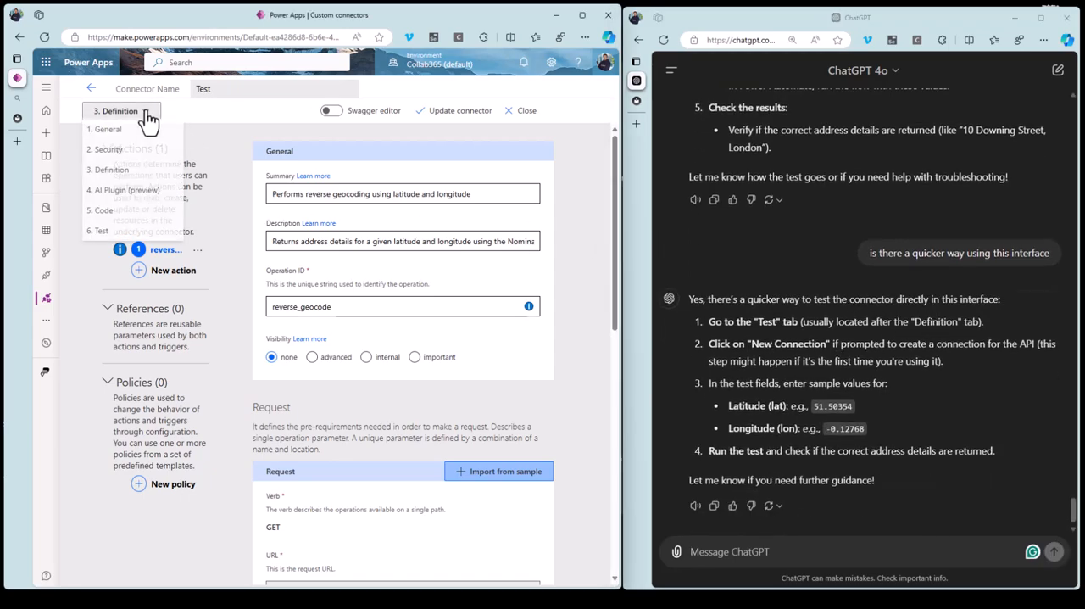
{"action": "left_click", "coordinate": [100, 231]}
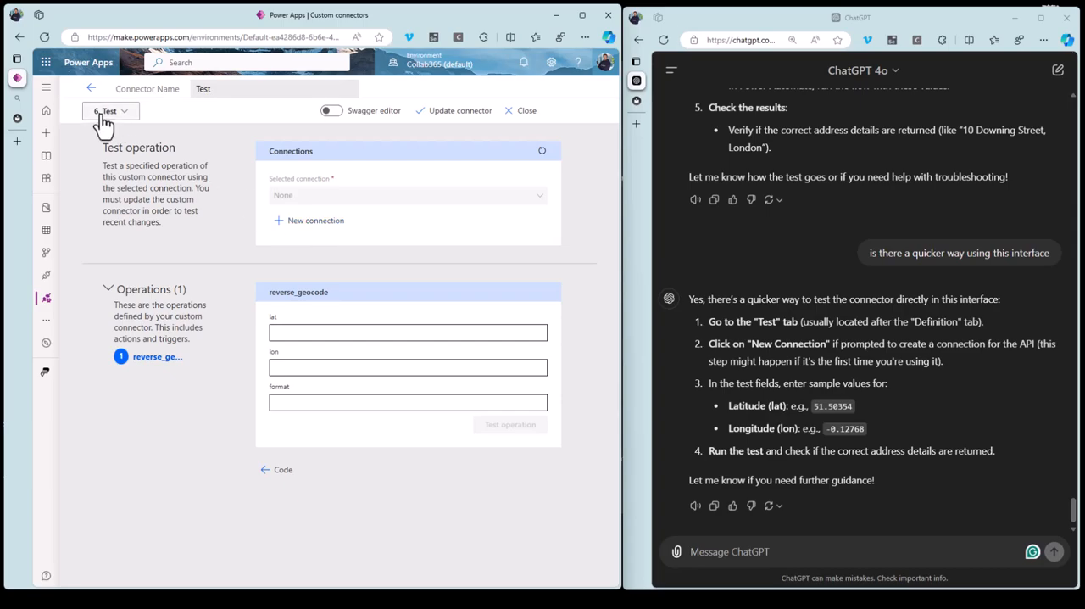
{"action": "left_click", "coordinate": [313, 224]}
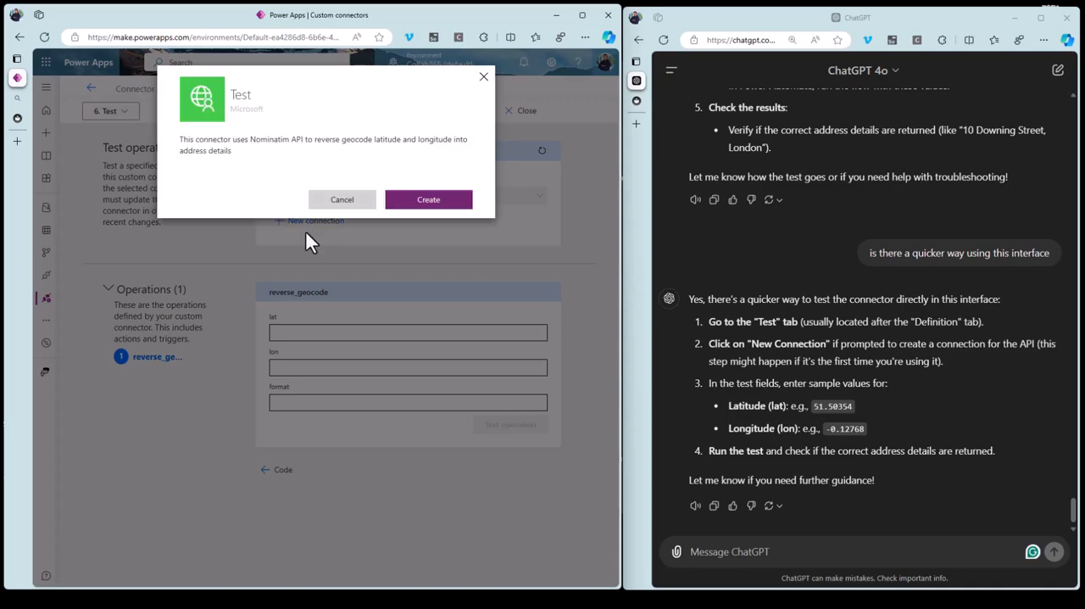
{"action": "left_click", "coordinate": [450, 206]}
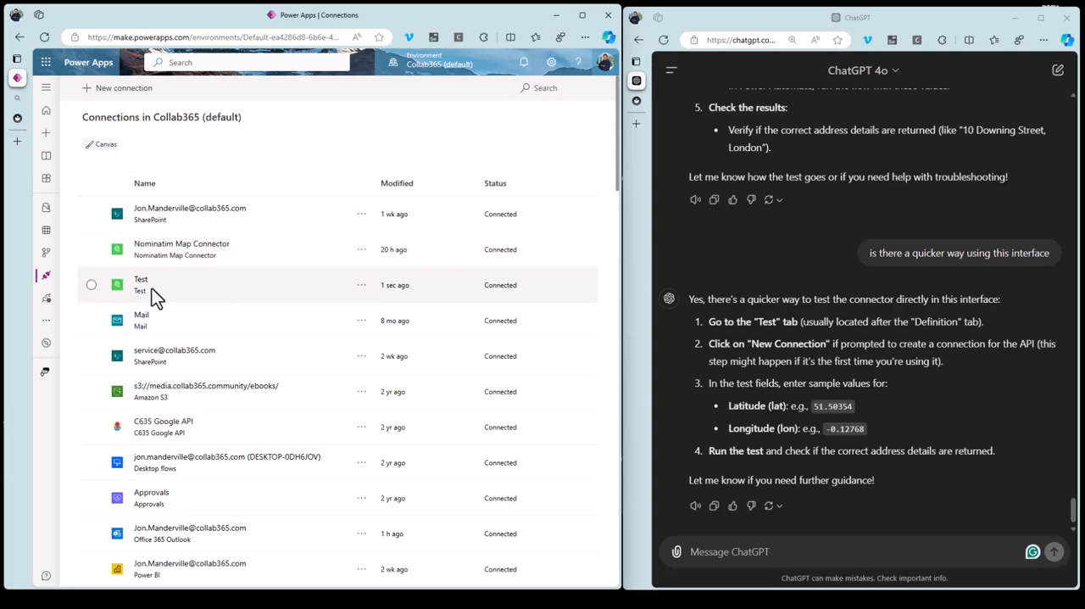
{"action": "left_click", "coordinate": [46, 298]}
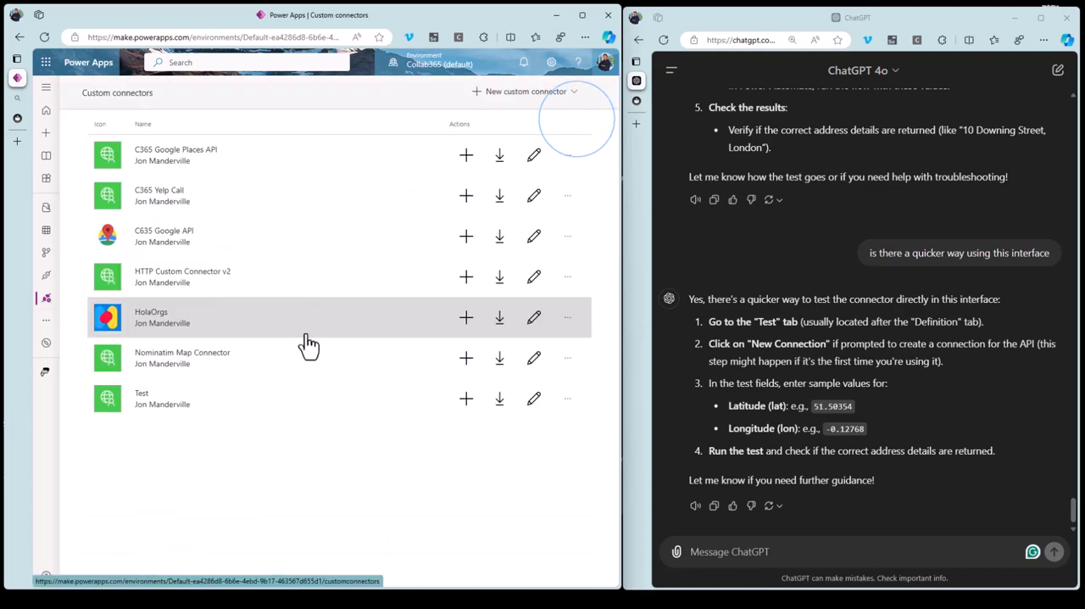
Open the Test custom connector for editing and go to its test page.
{"action": "left_click", "coordinate": [534, 402]}
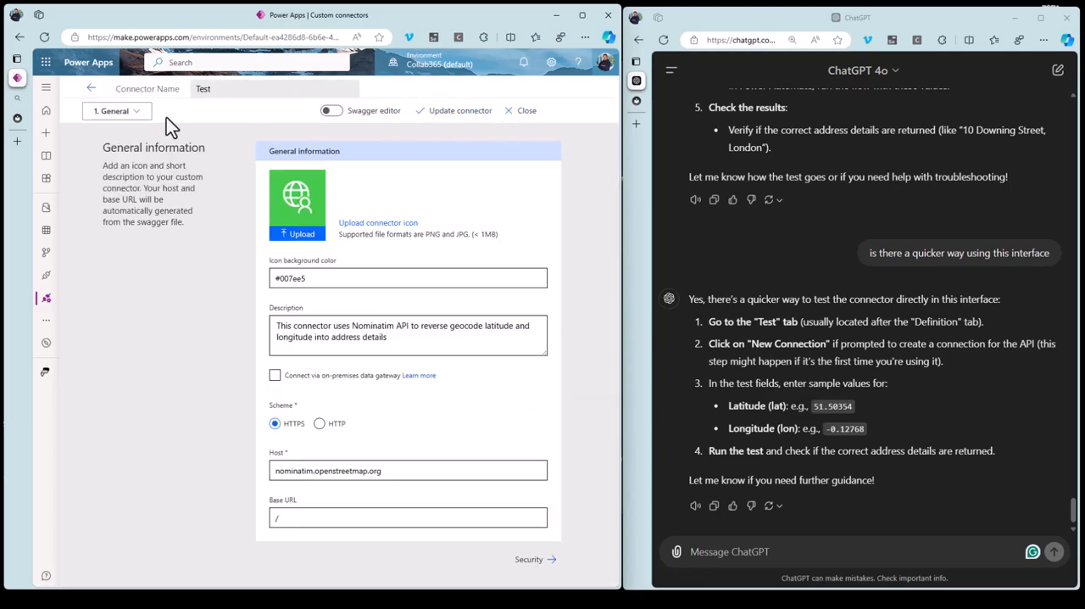
{"action": "left_click", "coordinate": [119, 112]}
{"action": "left_click", "coordinate": [97, 235]}
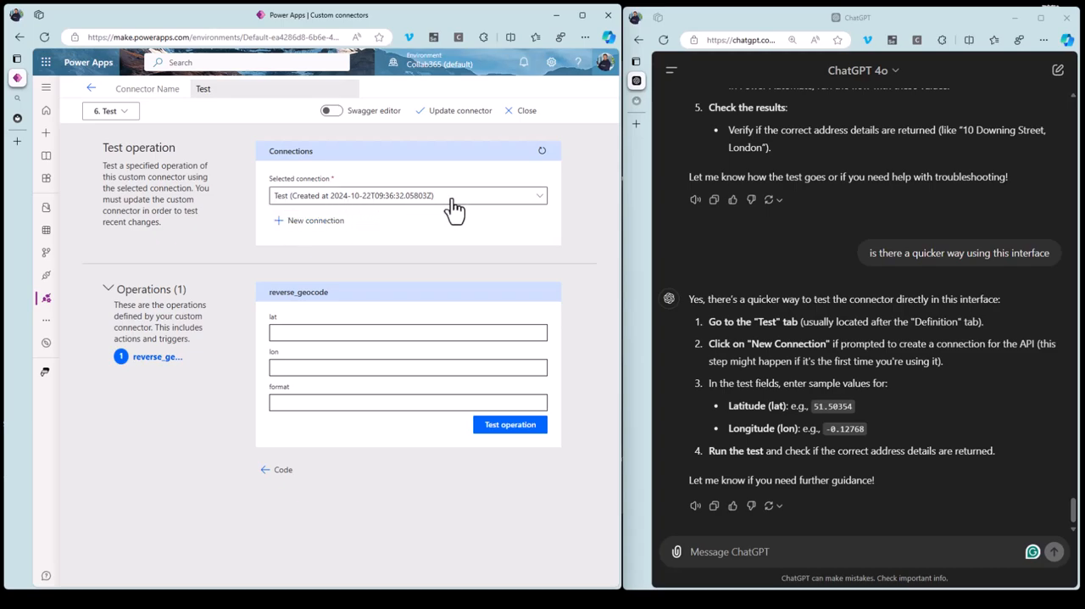
Test the reverse_geocode operation with lat 51.50354, lon -0.12768 and format json, using ChatGPT's sample coordinates.
{"action": "left_click", "coordinate": [321, 331]}
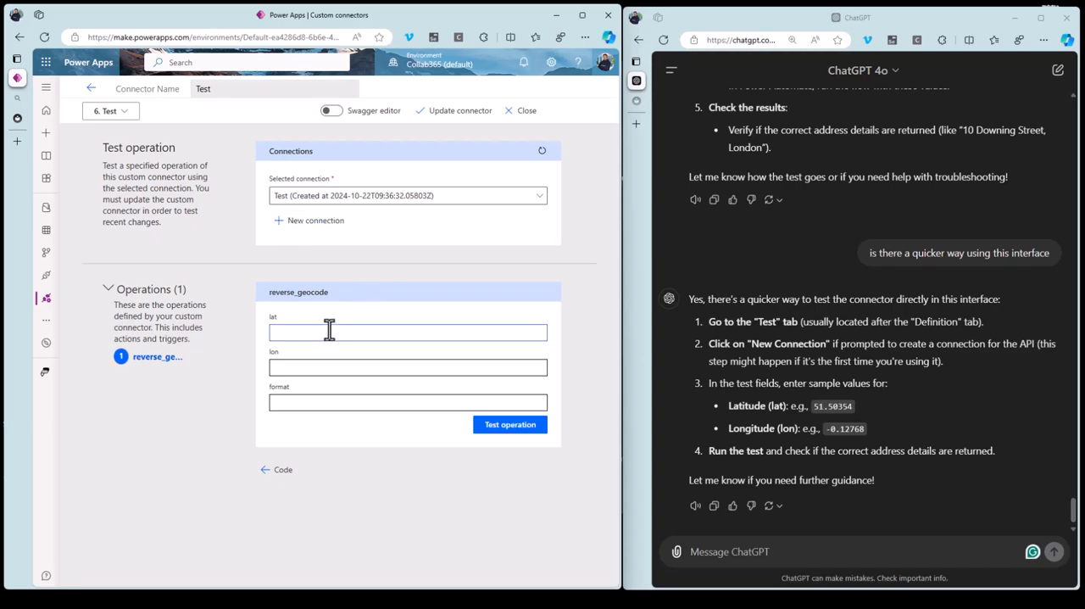
{"action": "left_click_drag", "start_coordinate": [813, 406], "coordinate": [864, 428]}
{"action": "key", "text": "ctrl+c"}
{"action": "left_click", "coordinate": [342, 333]}
{"action": "key", "text": "ctrl+v"}
{"action": "key", "text": "ctrl+c"}
{"action": "left_click", "coordinate": [305, 368]}
{"action": "key", "text": "ctrl+v"}
{"action": "left_click", "coordinate": [303, 403]}
{"action": "type", "text": "json"}
{"action": "left_click", "coordinate": [496, 439]}
Look over the test response and copy the entire JSON from its body.
{"action": "scroll", "coordinate": [576, 428], "scroll_direction": "down", "scroll_amount": 2}
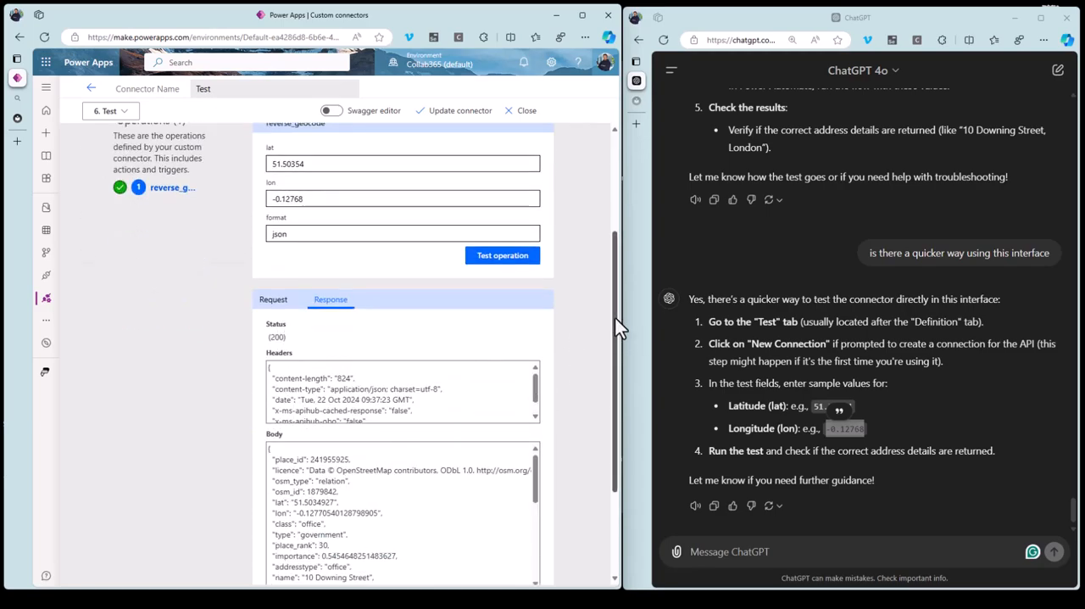
{"action": "scroll", "coordinate": [615, 317], "scroll_direction": "down", "scroll_amount": 1}
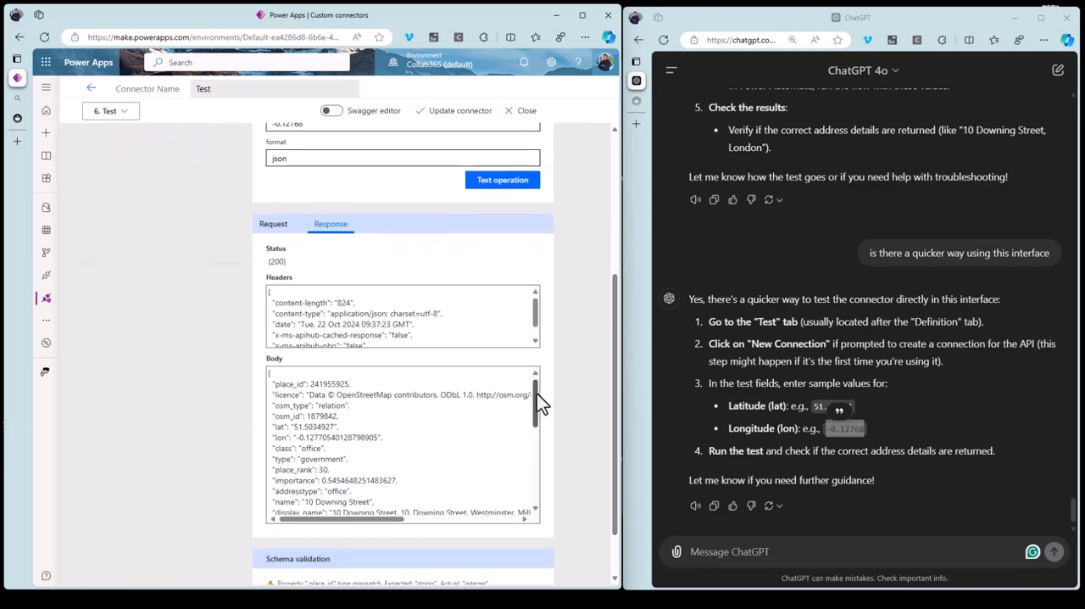
{"action": "left_click_drag", "start_coordinate": [536, 393], "coordinate": [534, 362]}
{"action": "left_click_drag", "start_coordinate": [268, 373], "coordinate": [359, 524]}
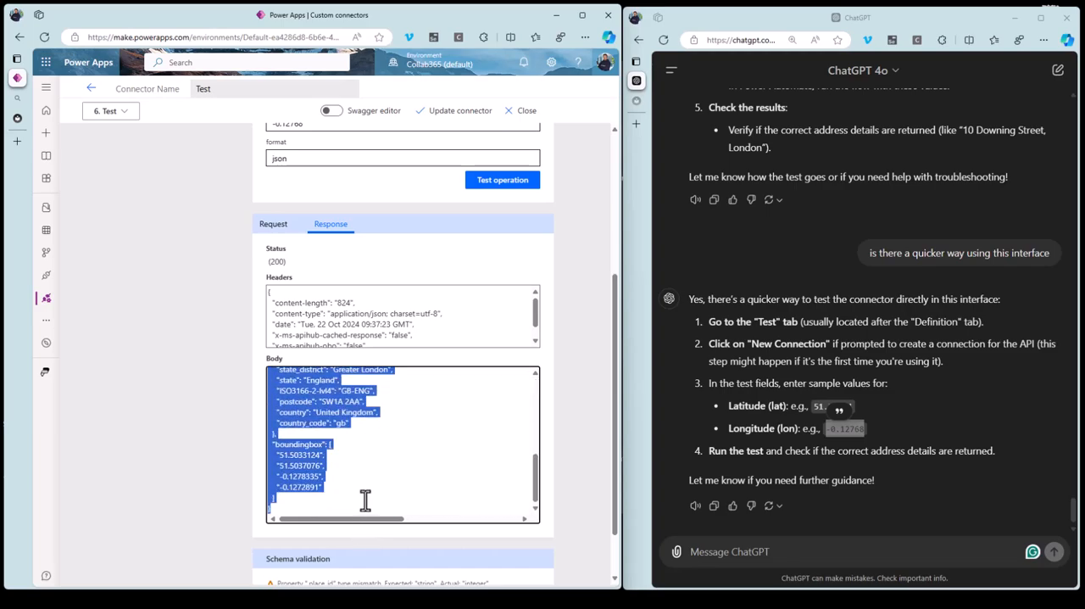
Send ChatGPT "what does this json tell me? whats it showing" followed by the copied response JSON.
{"action": "left_click", "coordinate": [707, 551]}
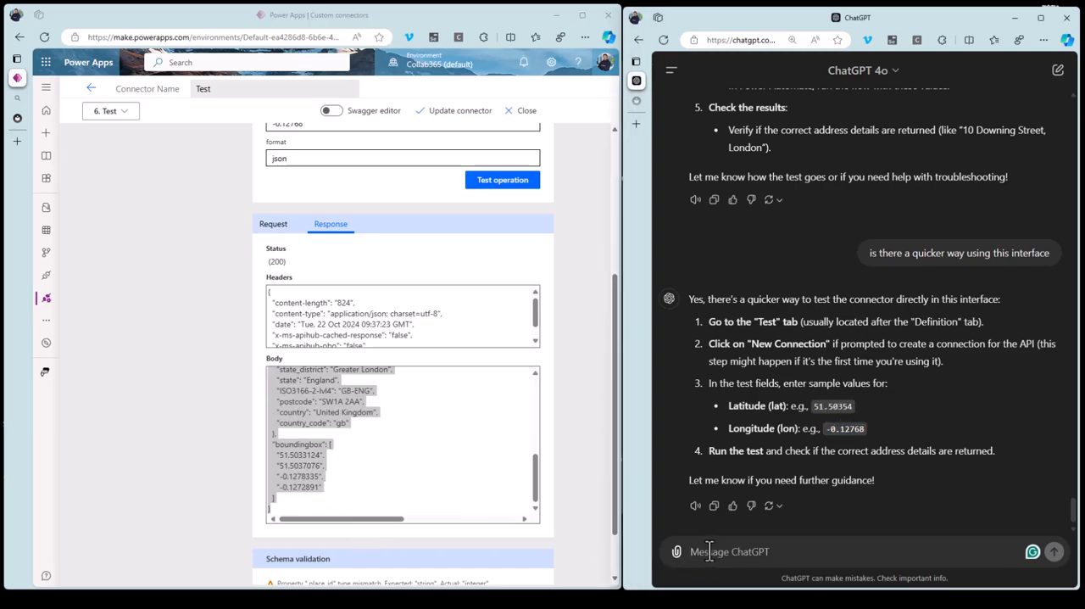
{"action": "type", "text": "wha"}
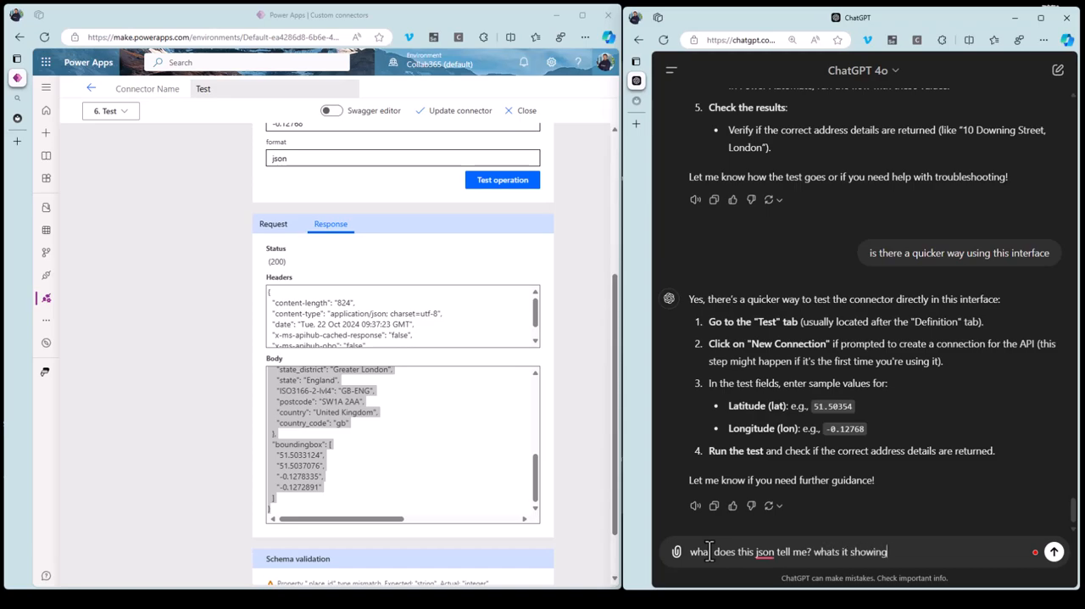
{"action": "key", "text": "shift+Return"}
{"action": "key", "text": "shift+Return"}
{"action": "key", "text": "ctrl+v"}
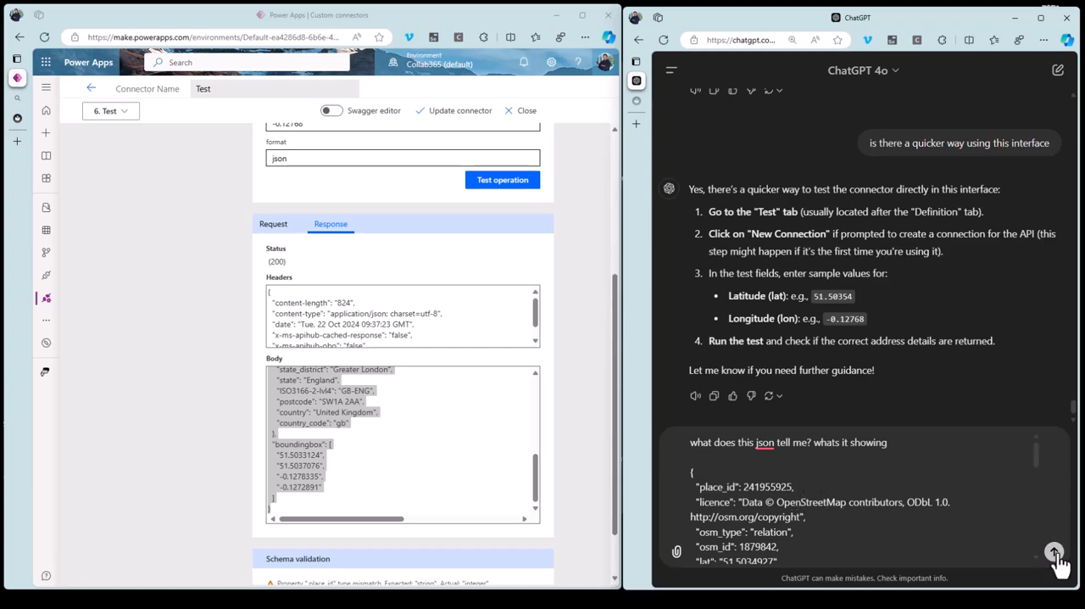
{"action": "key", "text": "Return"}
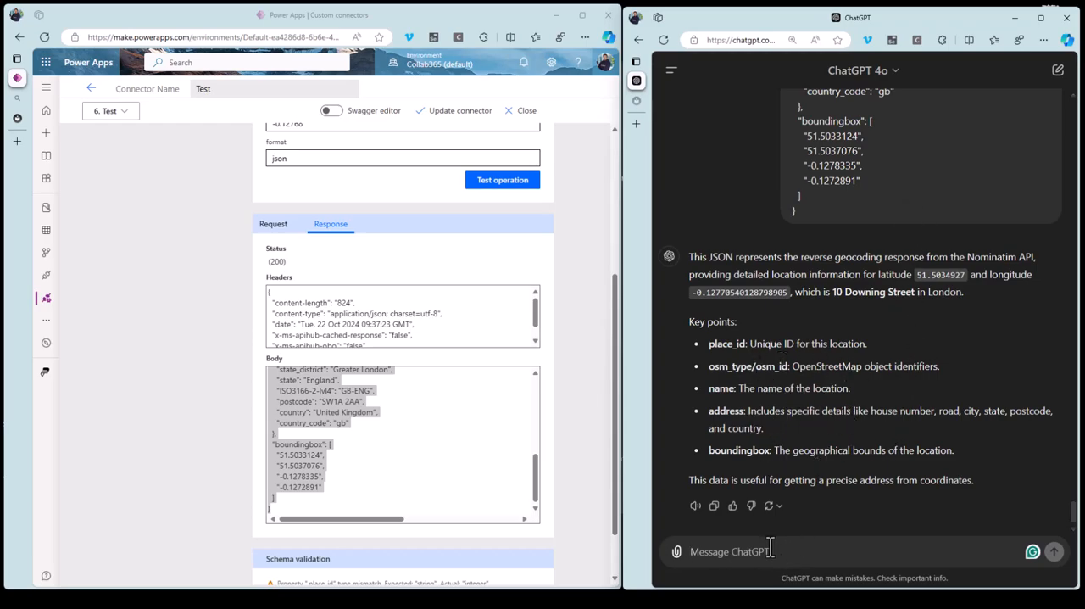
Review the JSON in the ChatGPT conversation and the Nominatim Reverse documentation's examples, and return to the connector's test inputs.
{"action": "scroll", "coordinate": [834, 456], "scroll_direction": "up", "scroll_amount": 5}
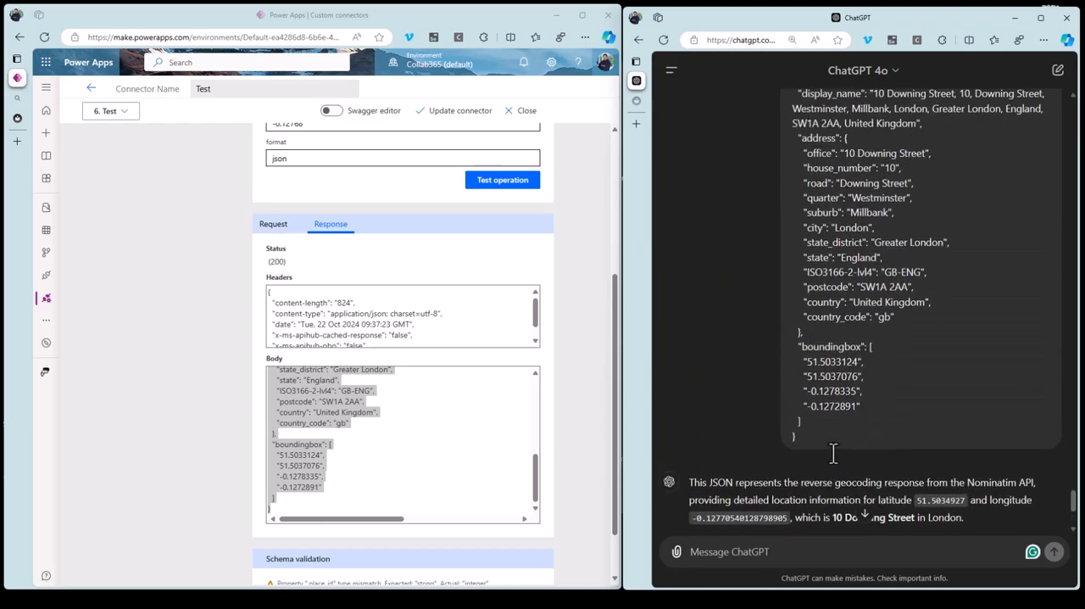
{"action": "scroll", "coordinate": [833, 451], "scroll_direction": "up", "scroll_amount": 3}
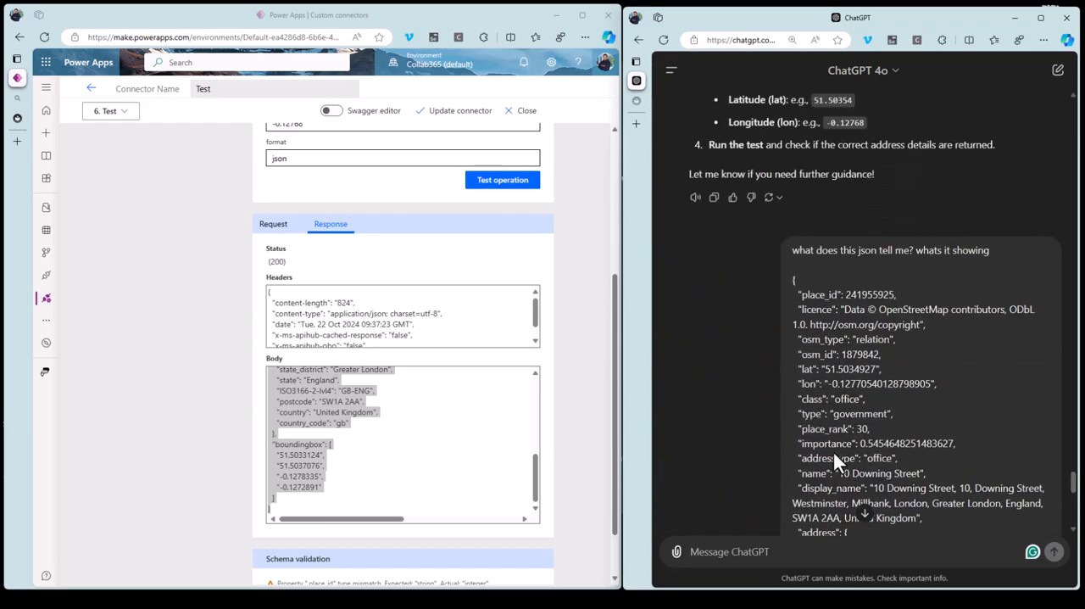
{"action": "left_click", "coordinate": [17, 118]}
{"action": "left_click_drag", "start_coordinate": [614, 322], "coordinate": [615, 401]}
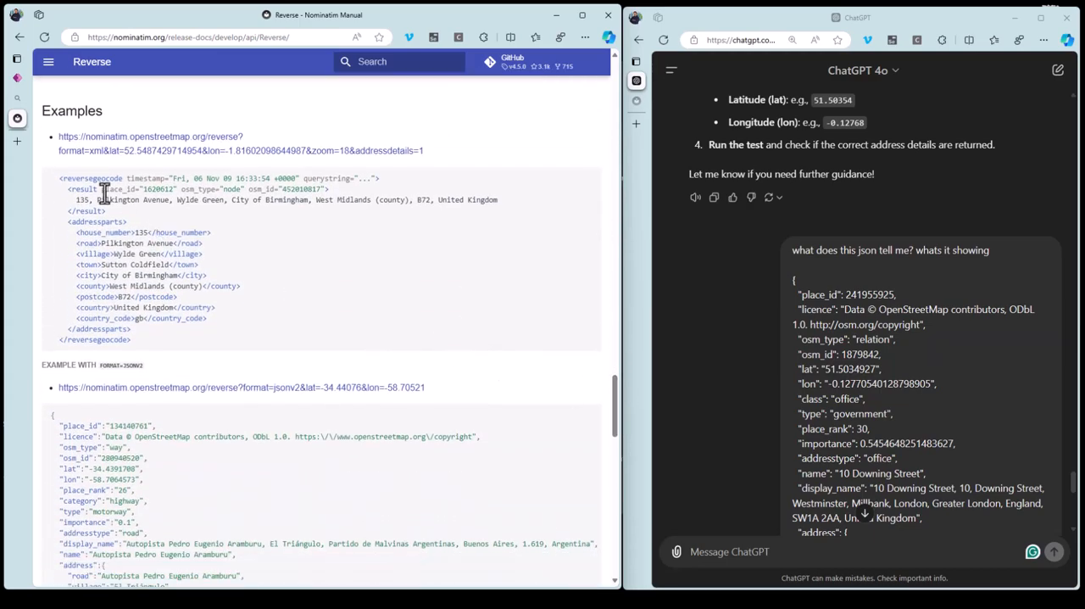
{"action": "left_click_drag", "start_coordinate": [614, 395], "coordinate": [626, 68]}
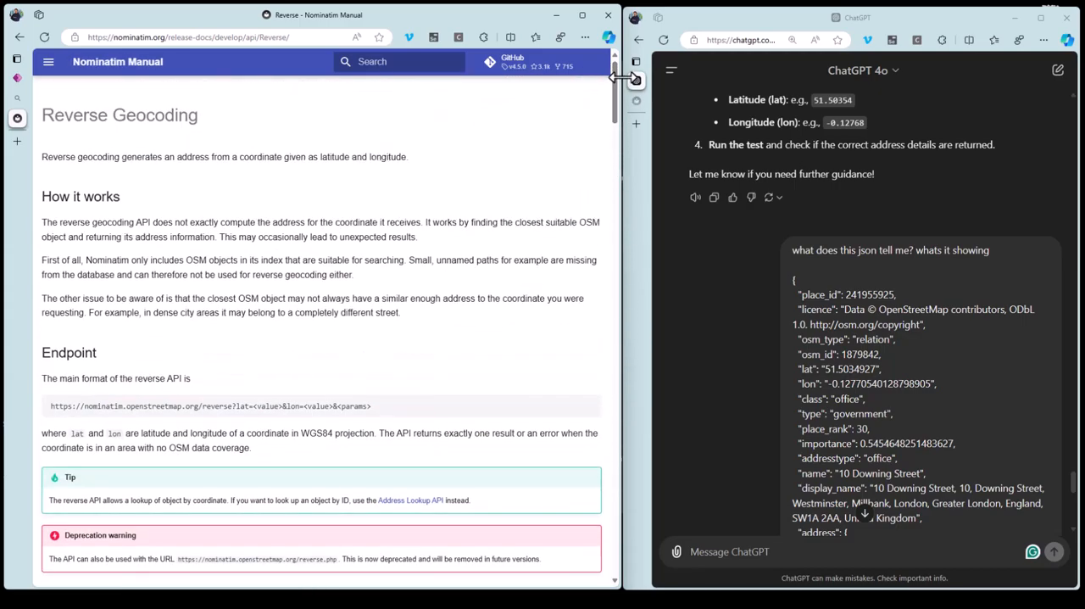
{"action": "left_click", "coordinate": [17, 78]}
{"action": "left_click", "coordinate": [598, 323]}
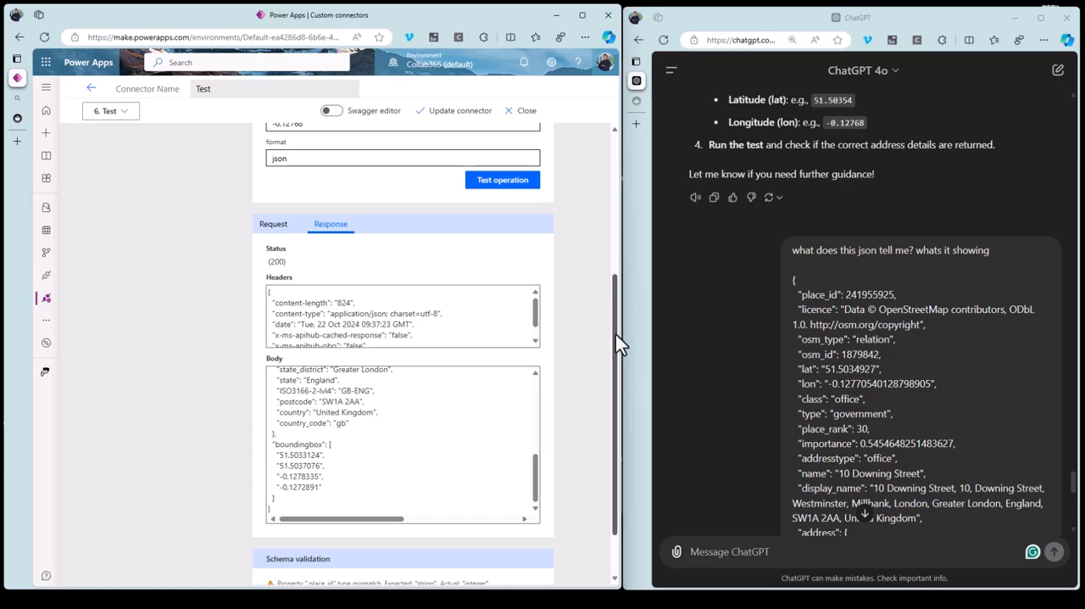
{"action": "left_click_drag", "start_coordinate": [614, 332], "coordinate": [600, 176]}
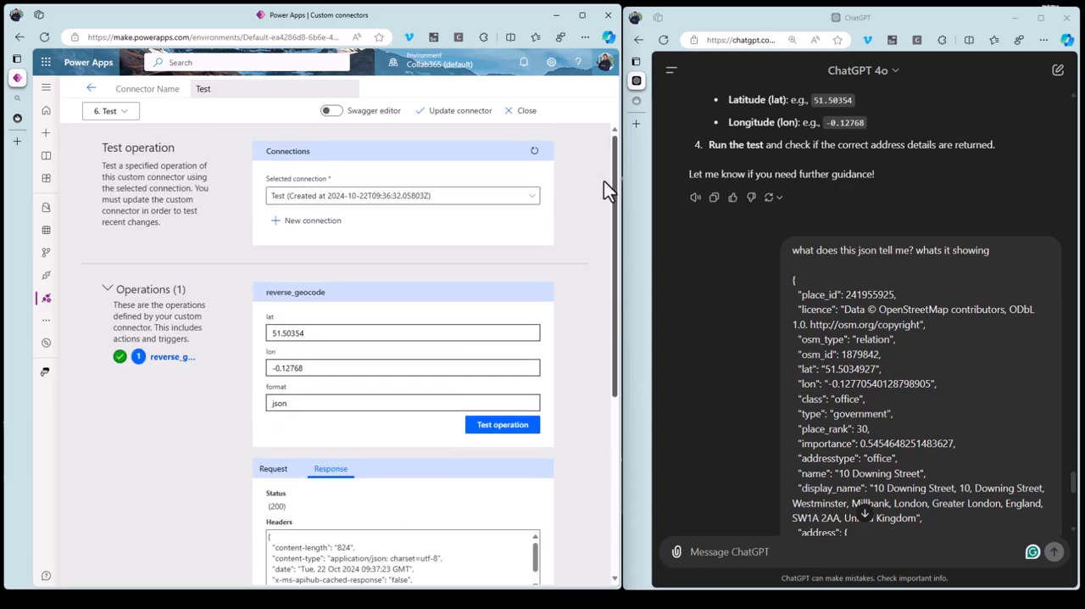